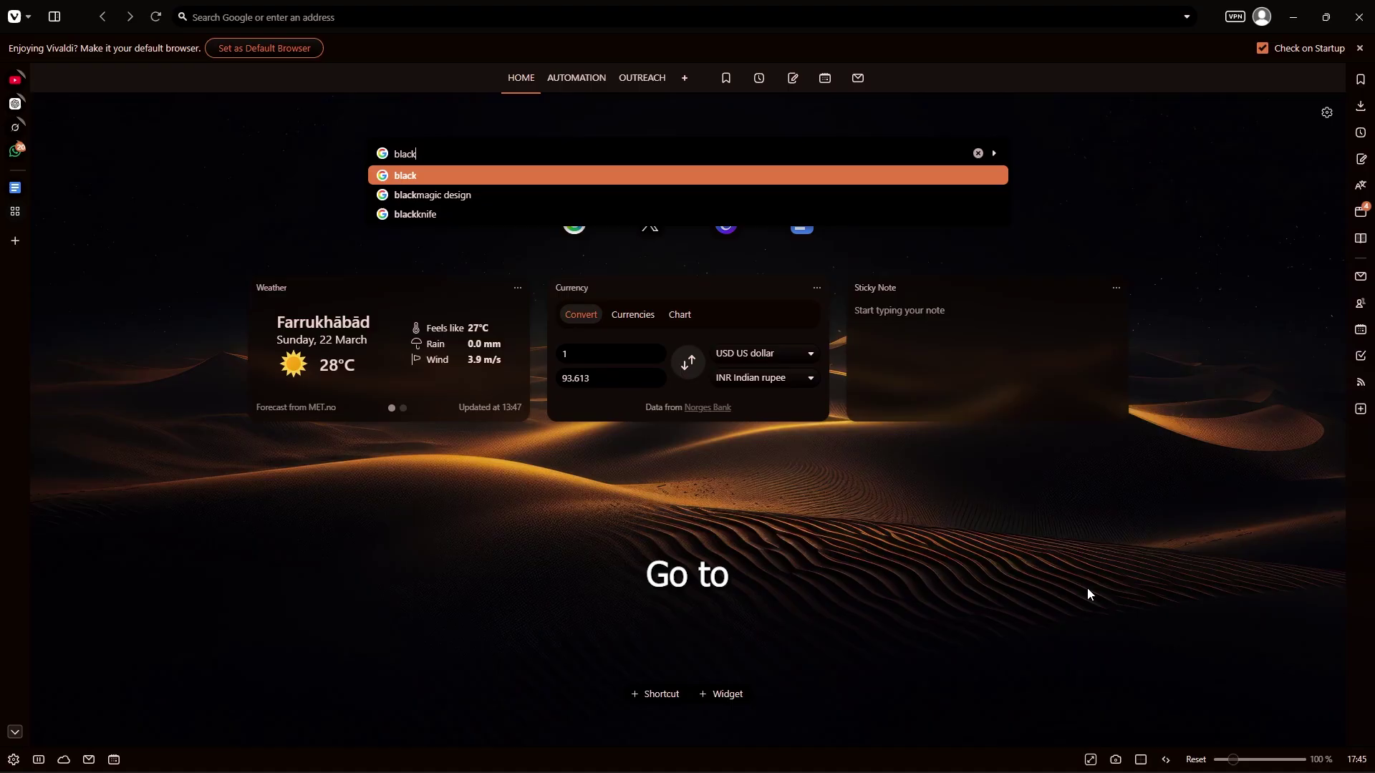
Step: Search the web for blackmagic and open the DaVinci Resolve 20 product page
text(ic)
key(Return)
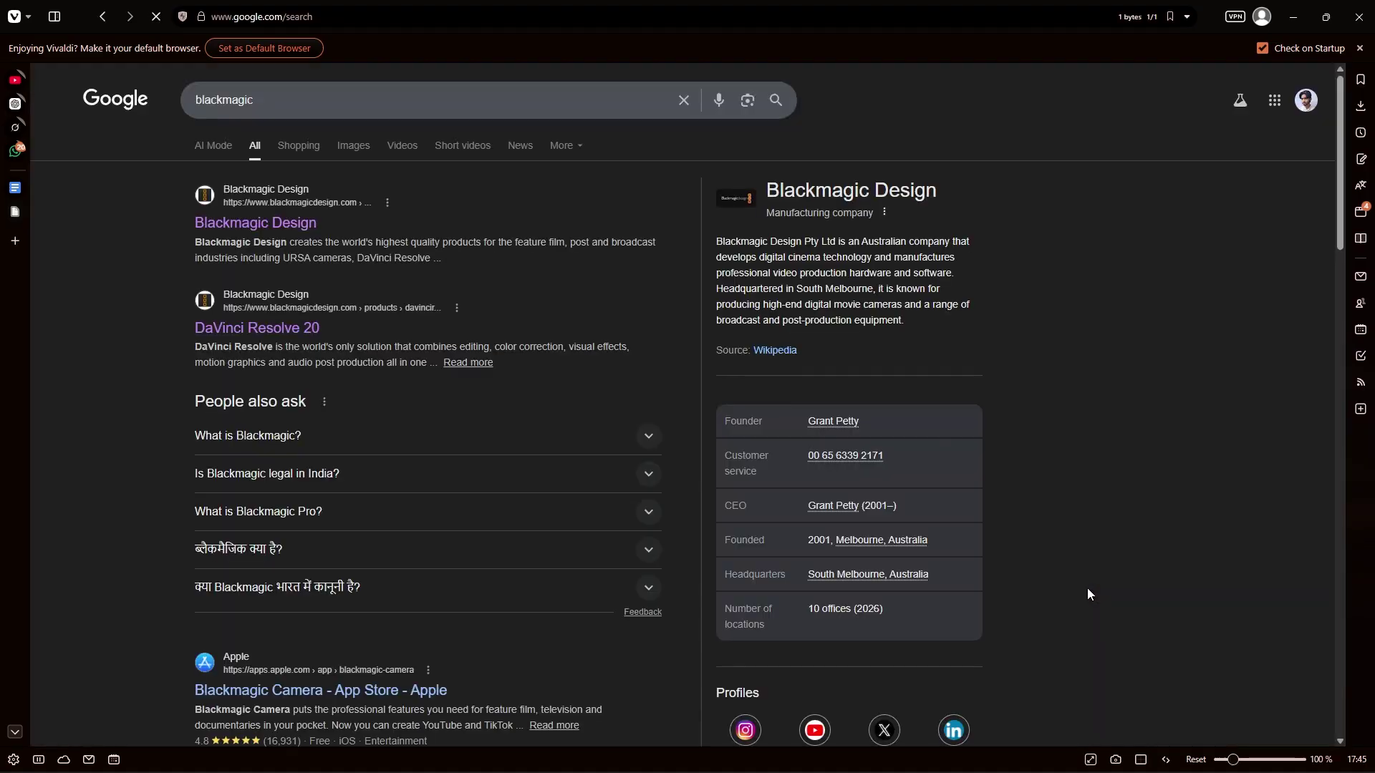
click(256, 327)
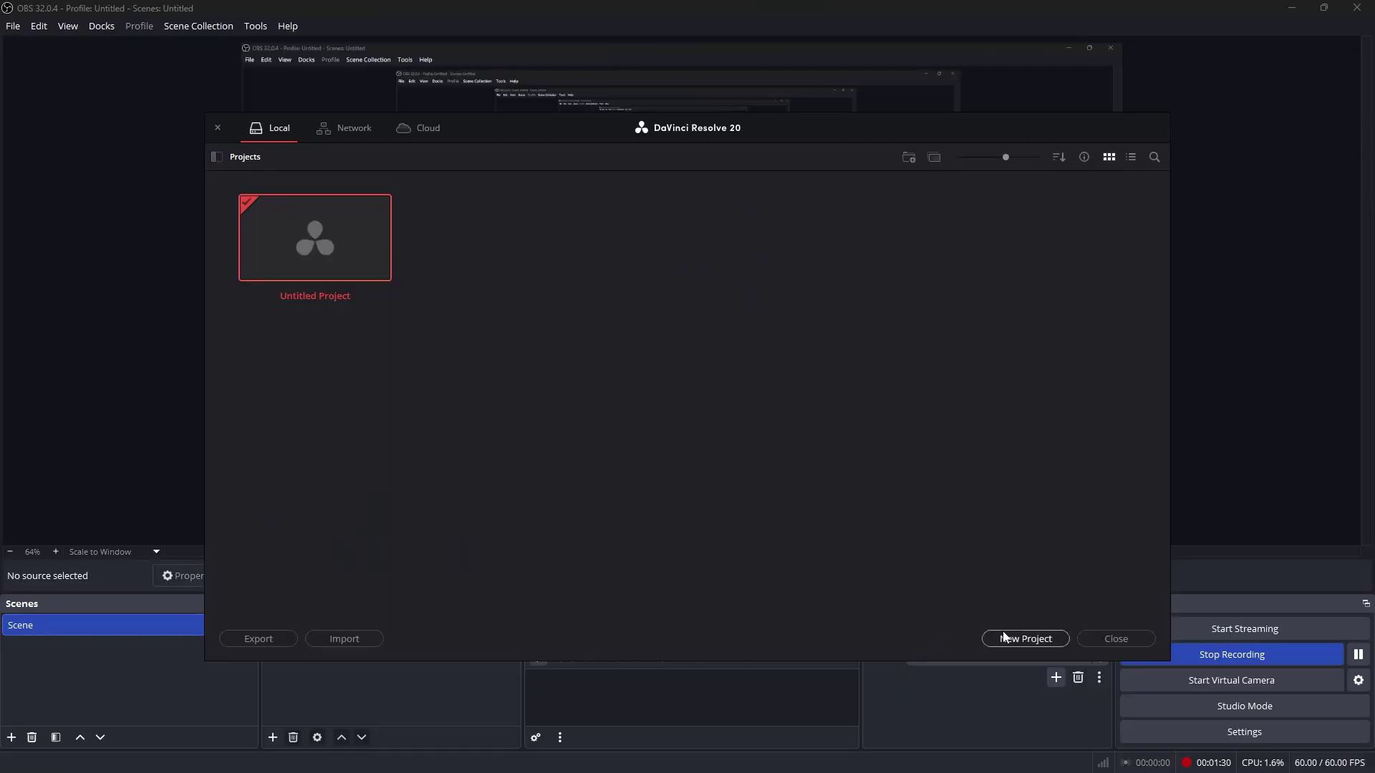
Step: Switch to DaVinci Resolve and create a new project named "project 1"
click(1001, 634)
text(project 1)
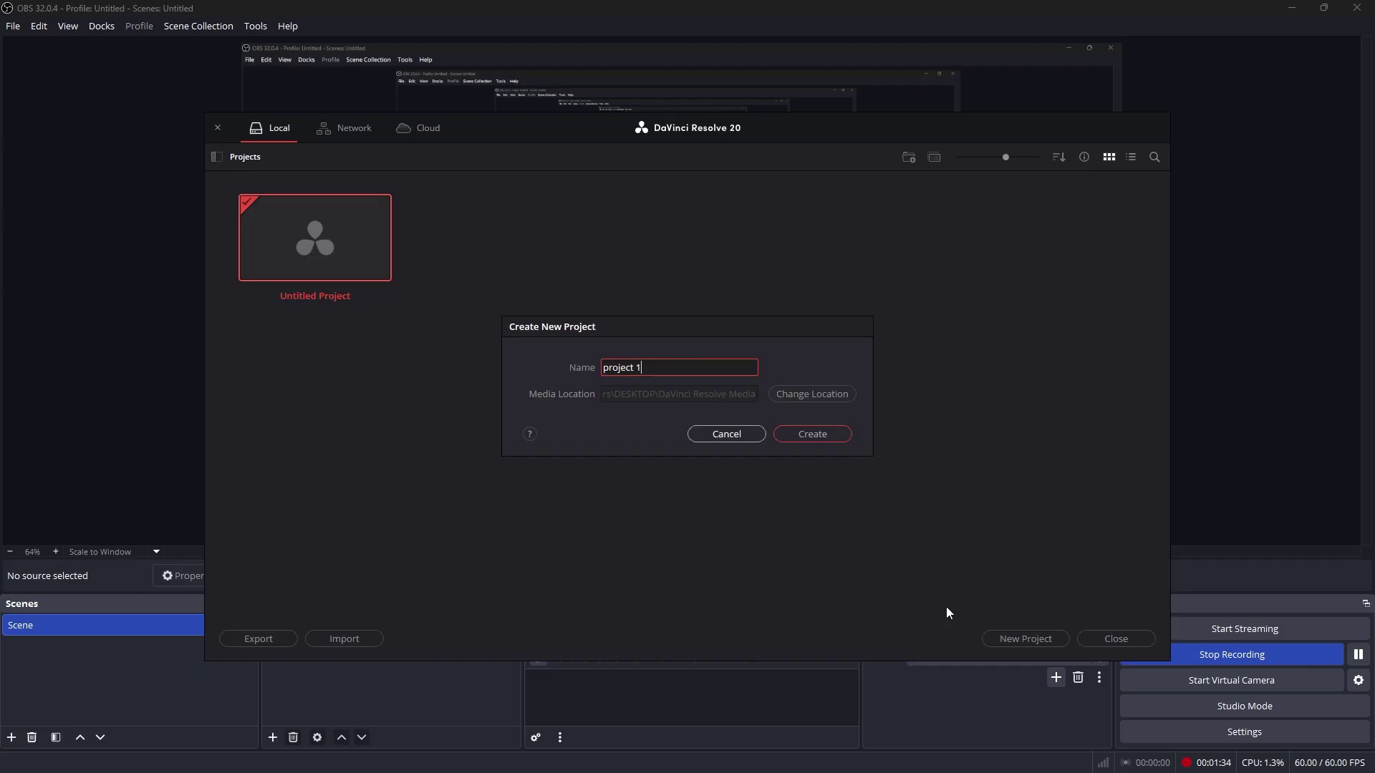
click(816, 437)
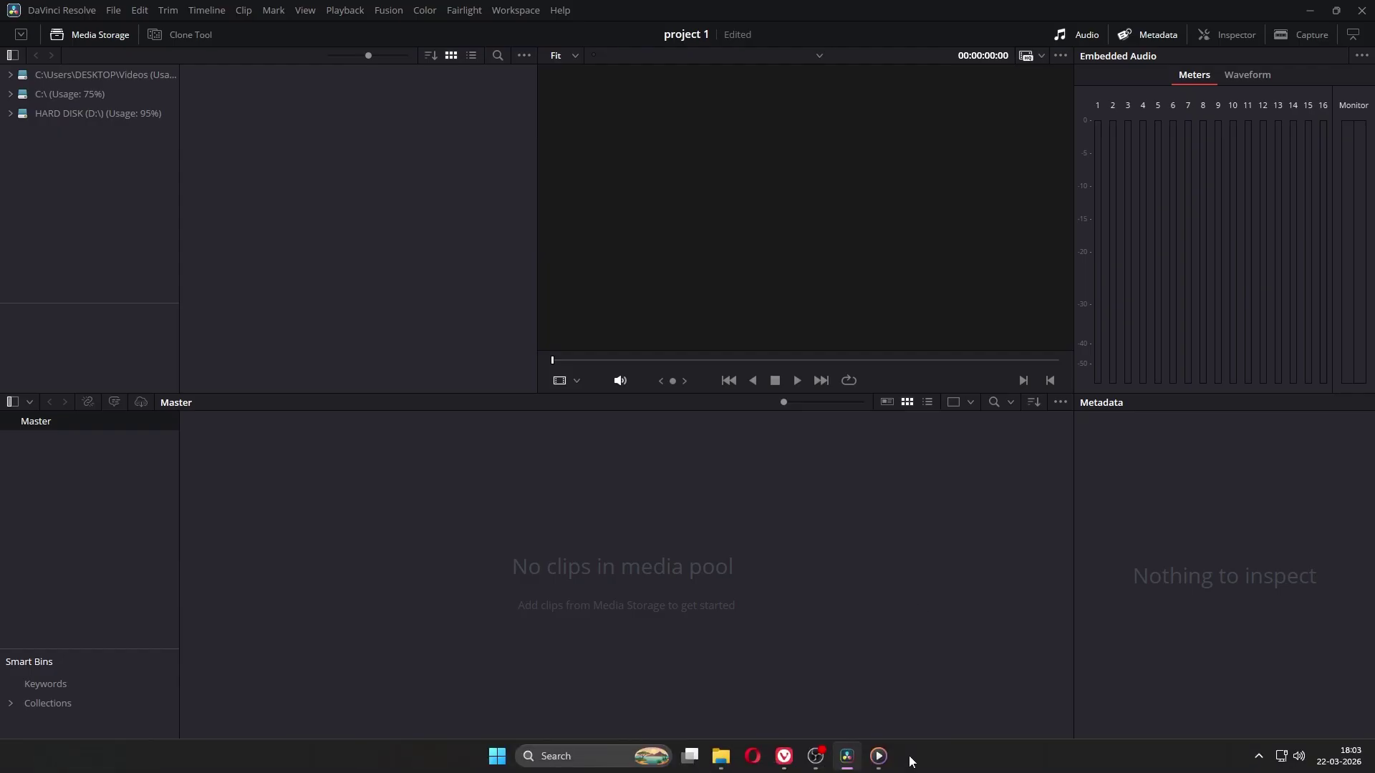
click(879, 757)
click(980, 585)
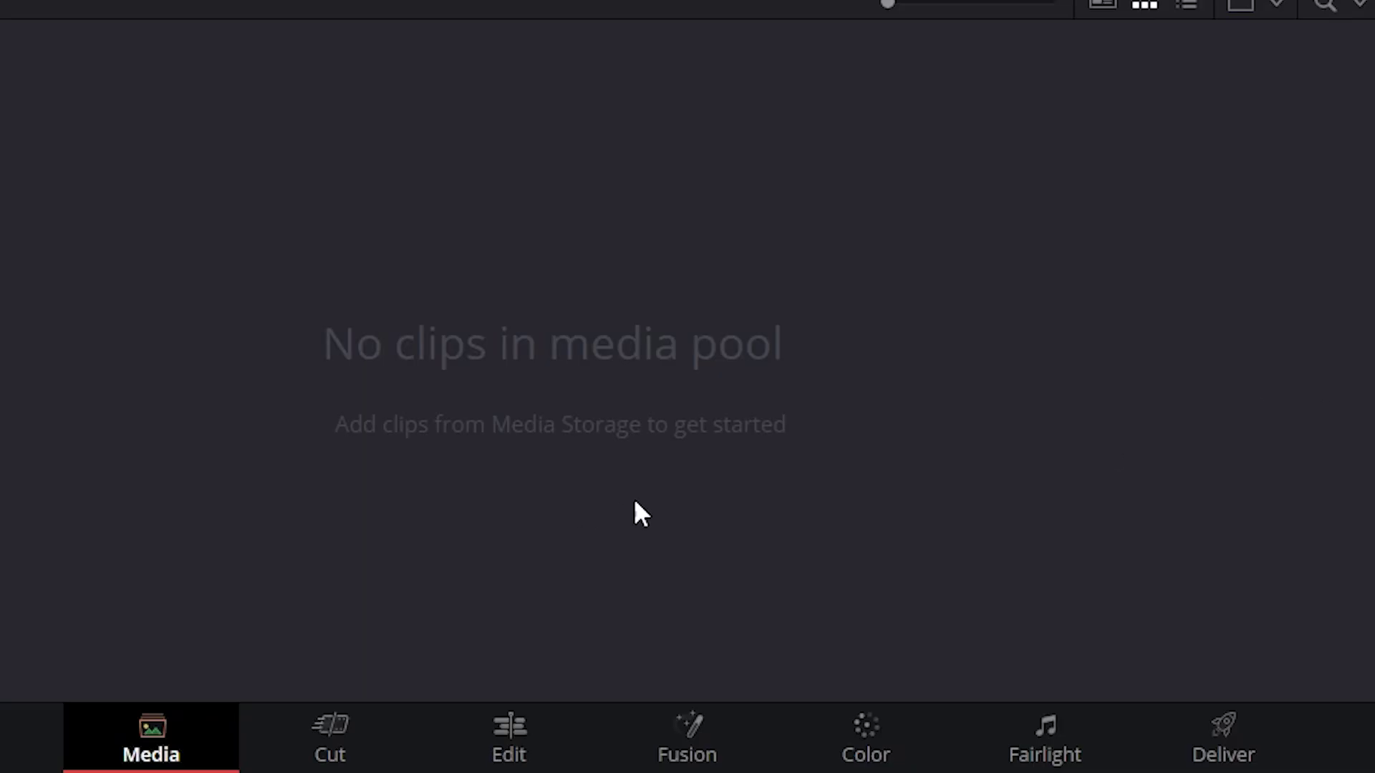
Step: Look through the workspaces of the Cut, Edit, Fusion, Color, Fairlight, Deliver and Media pages
click(349, 729)
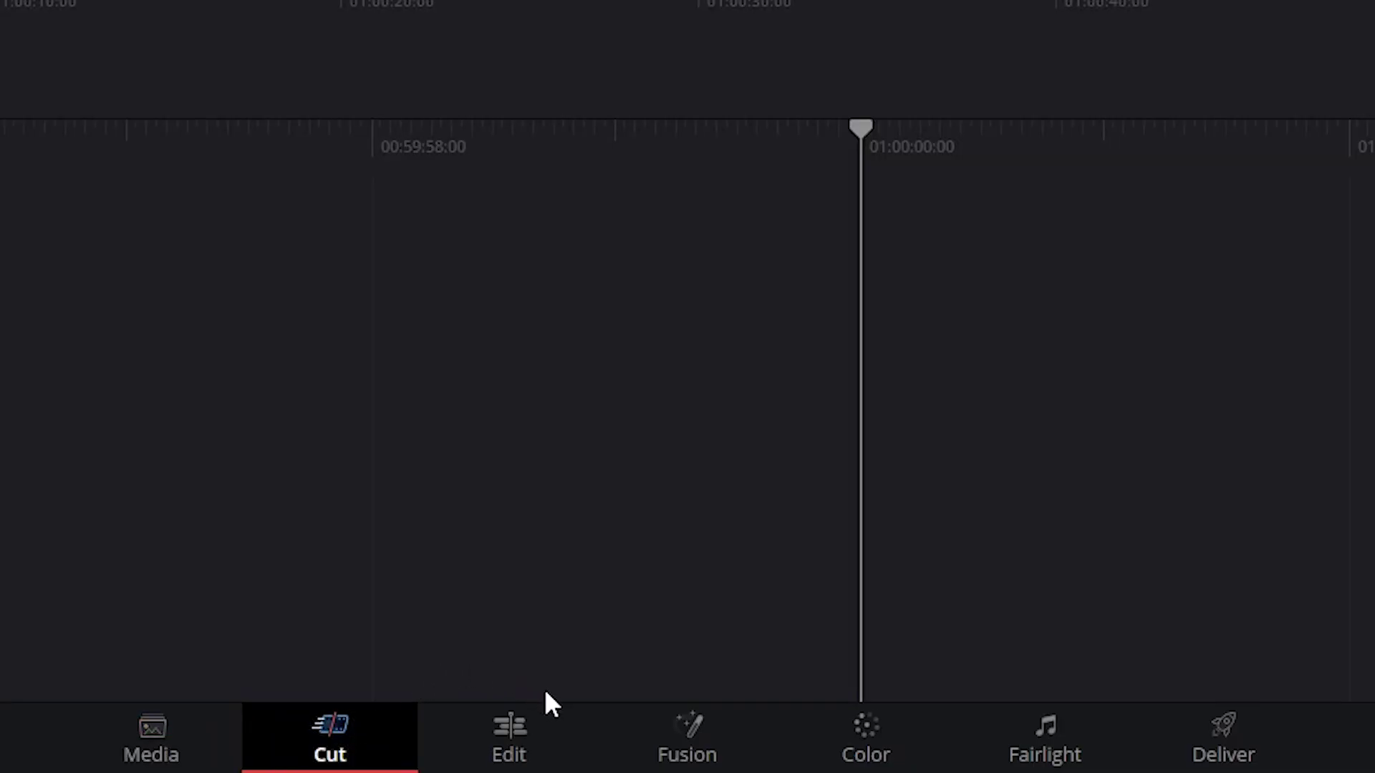
click(551, 729)
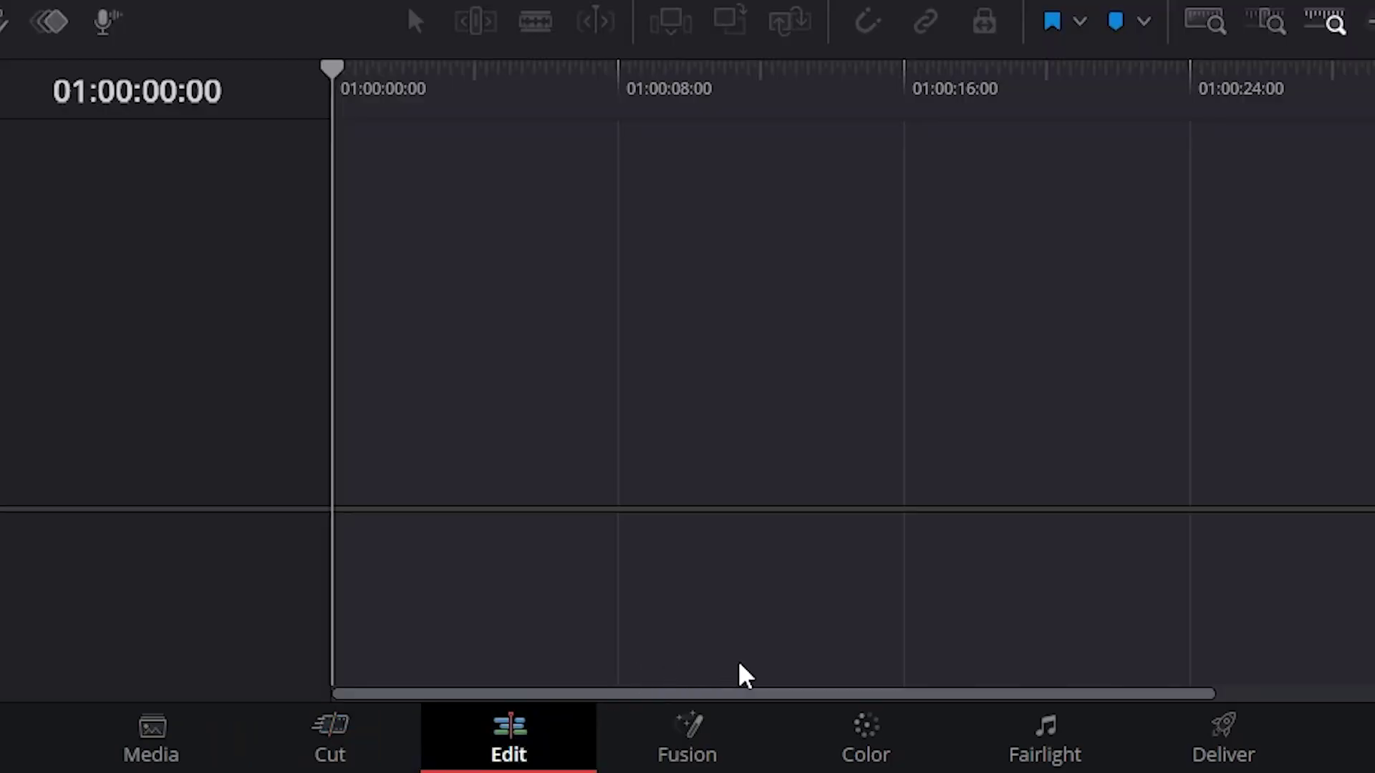
click(749, 724)
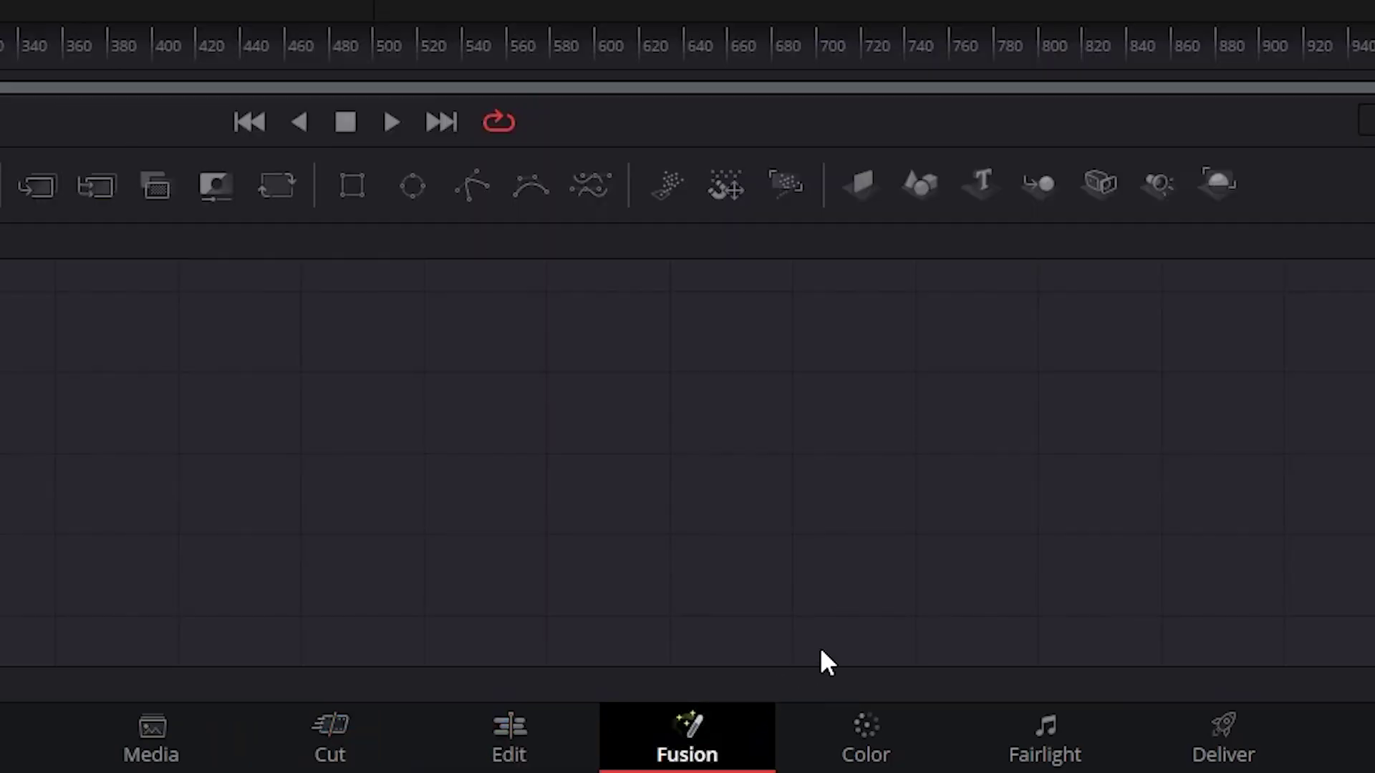
click(915, 728)
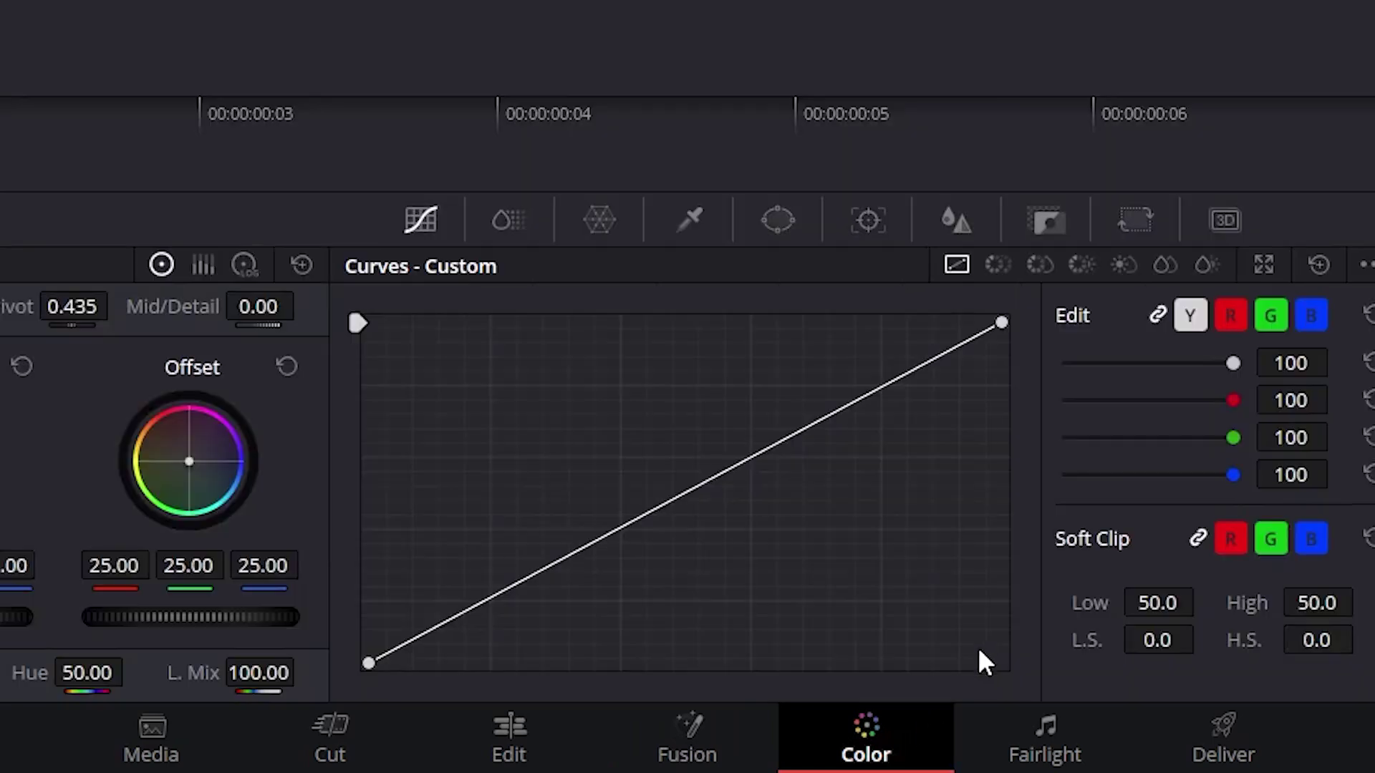
click(1103, 713)
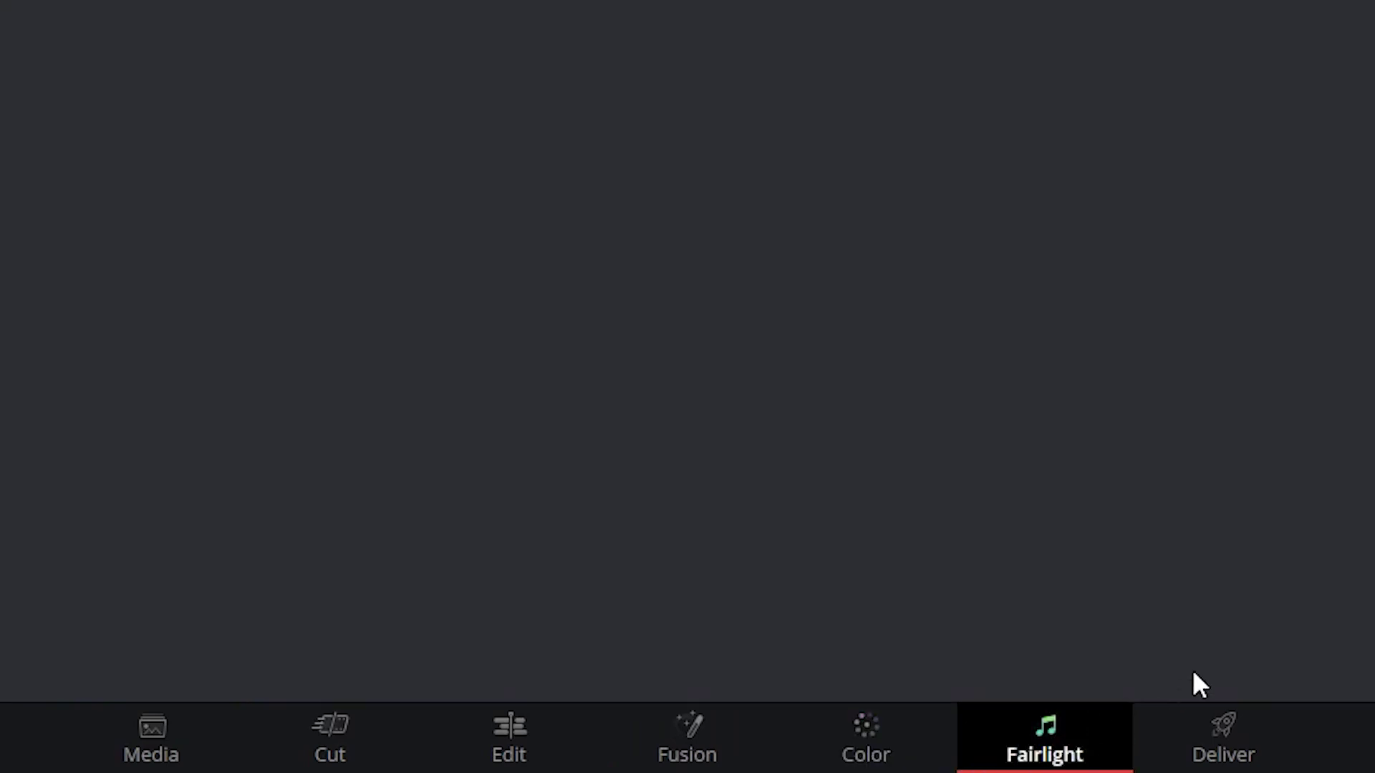
click(1265, 722)
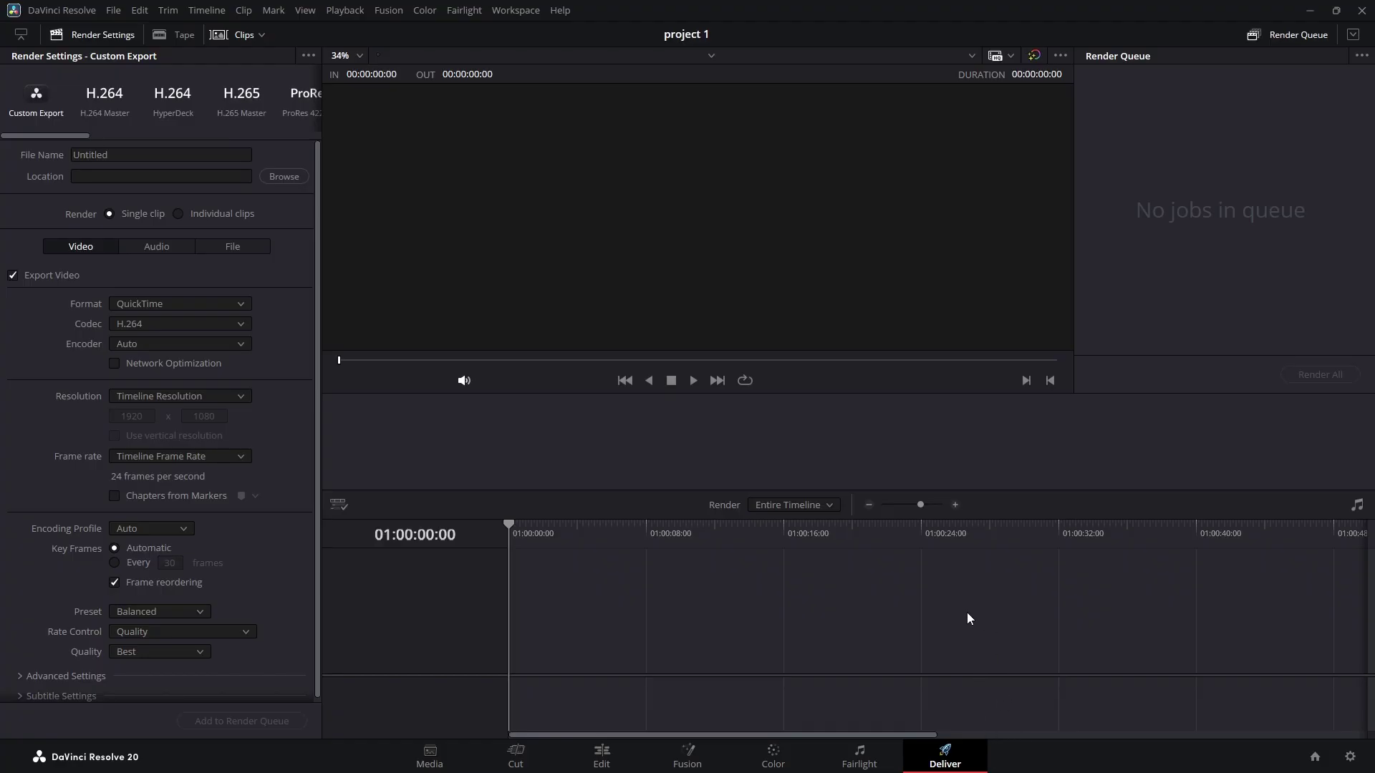
click(444, 754)
Step: On the Edit page, open the project settings and set the timeline resolution to 3840 x 2160 Ultra HD
click(602, 753)
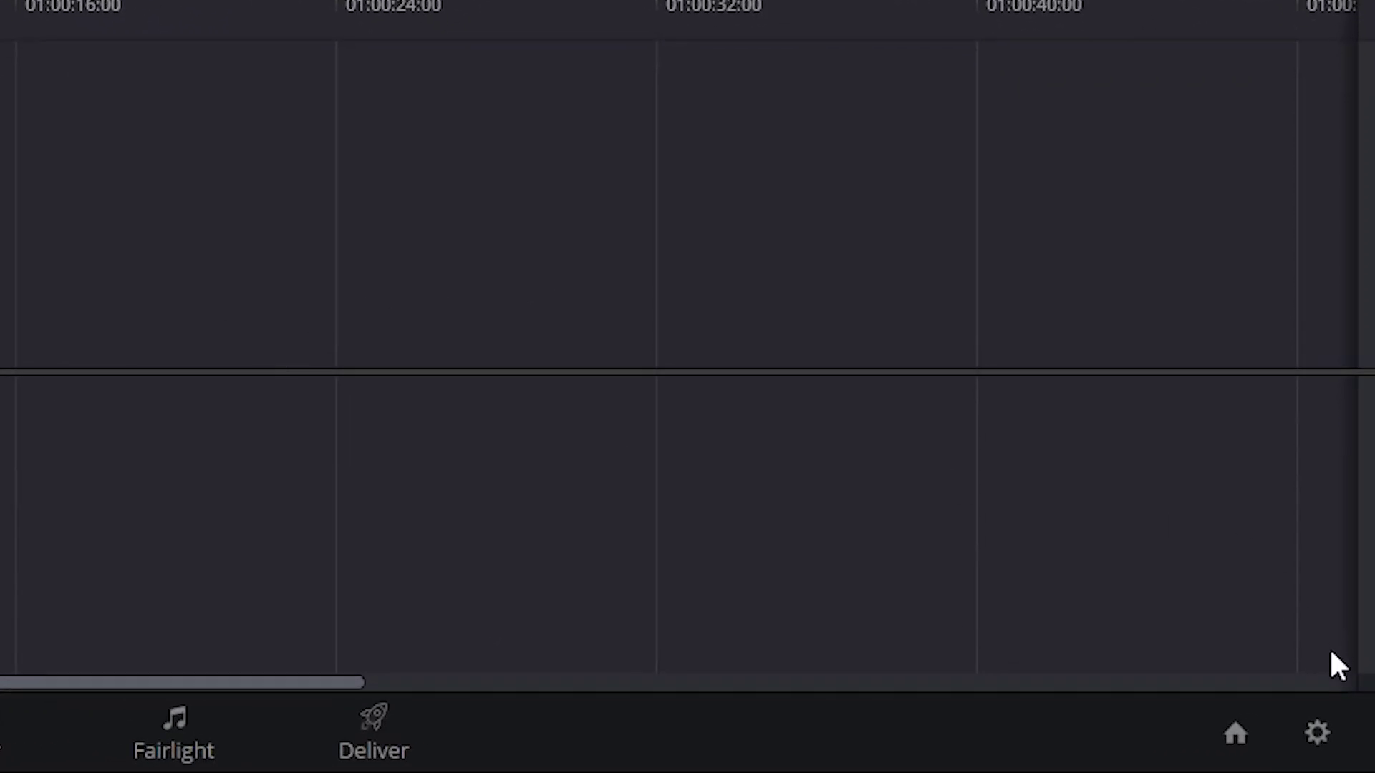
click(1322, 732)
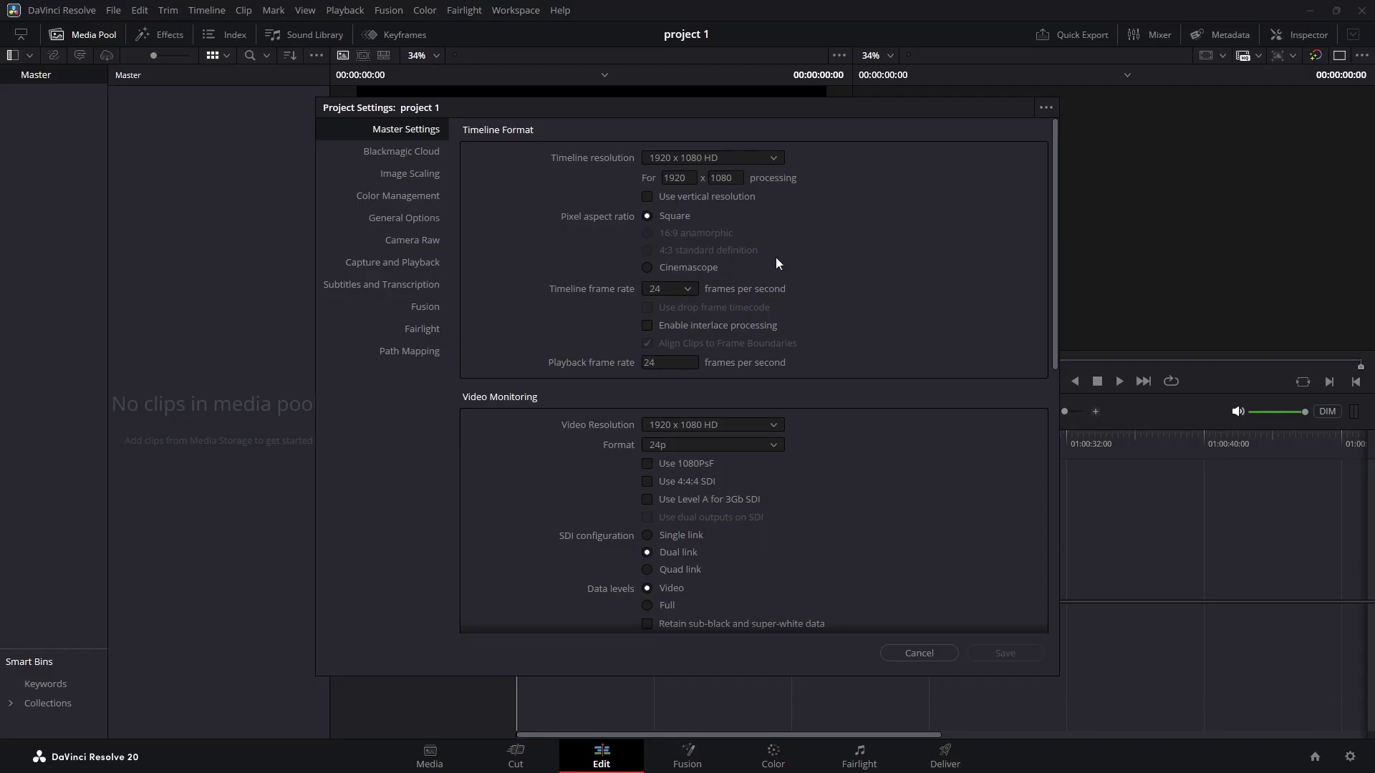
click(778, 158)
scroll(758, 295, down, 3)
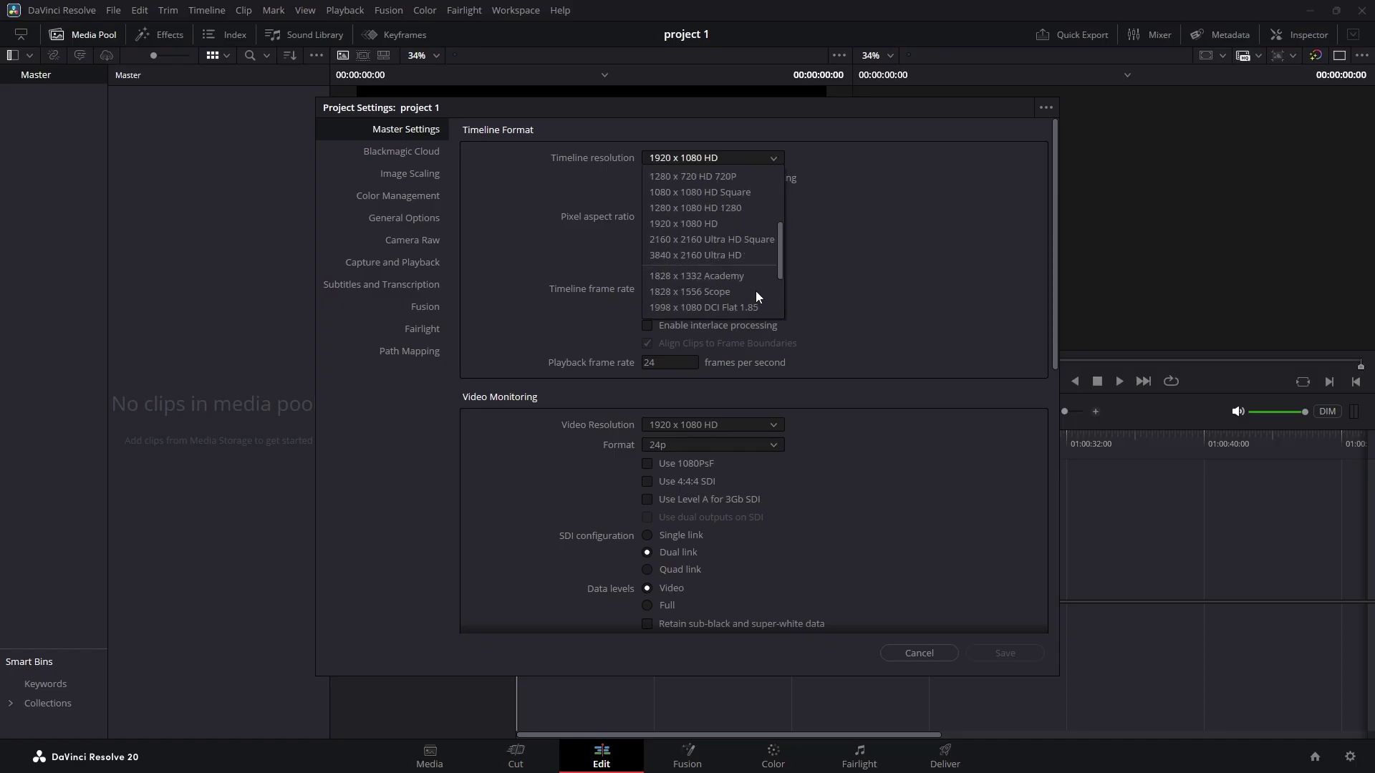
click(749, 255)
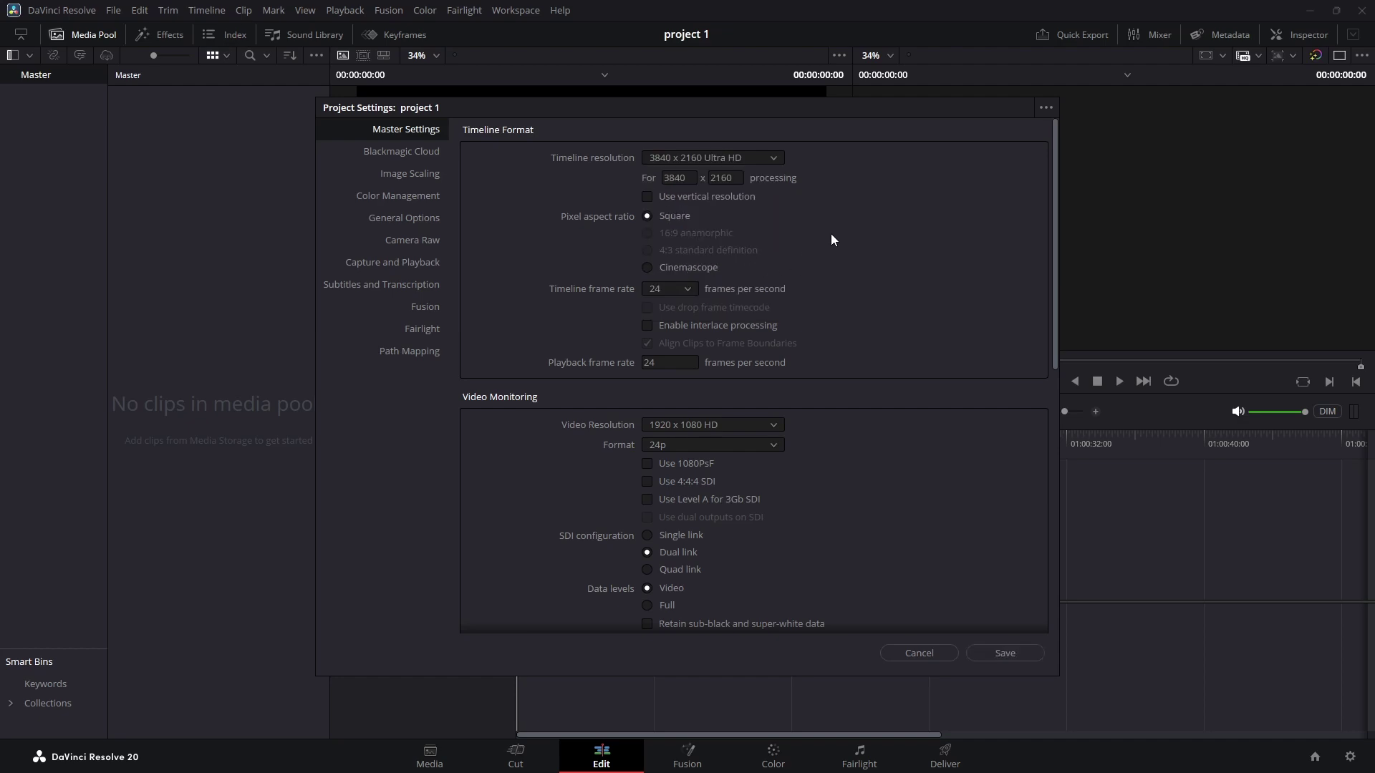
Step: Set the timeline resolution to 1920 x 1080 HD and the timeline frame rate to 30 frames per second
click(772, 160)
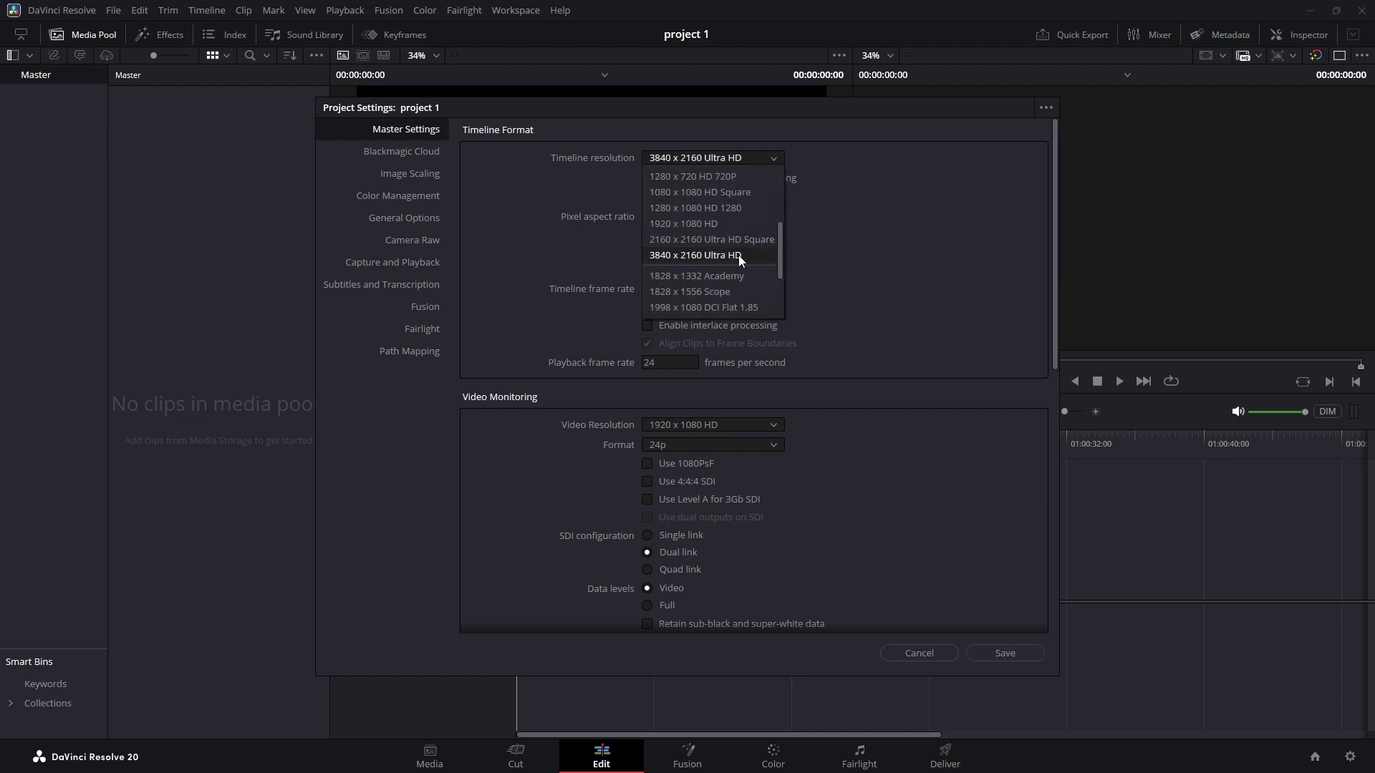
click(731, 226)
click(692, 286)
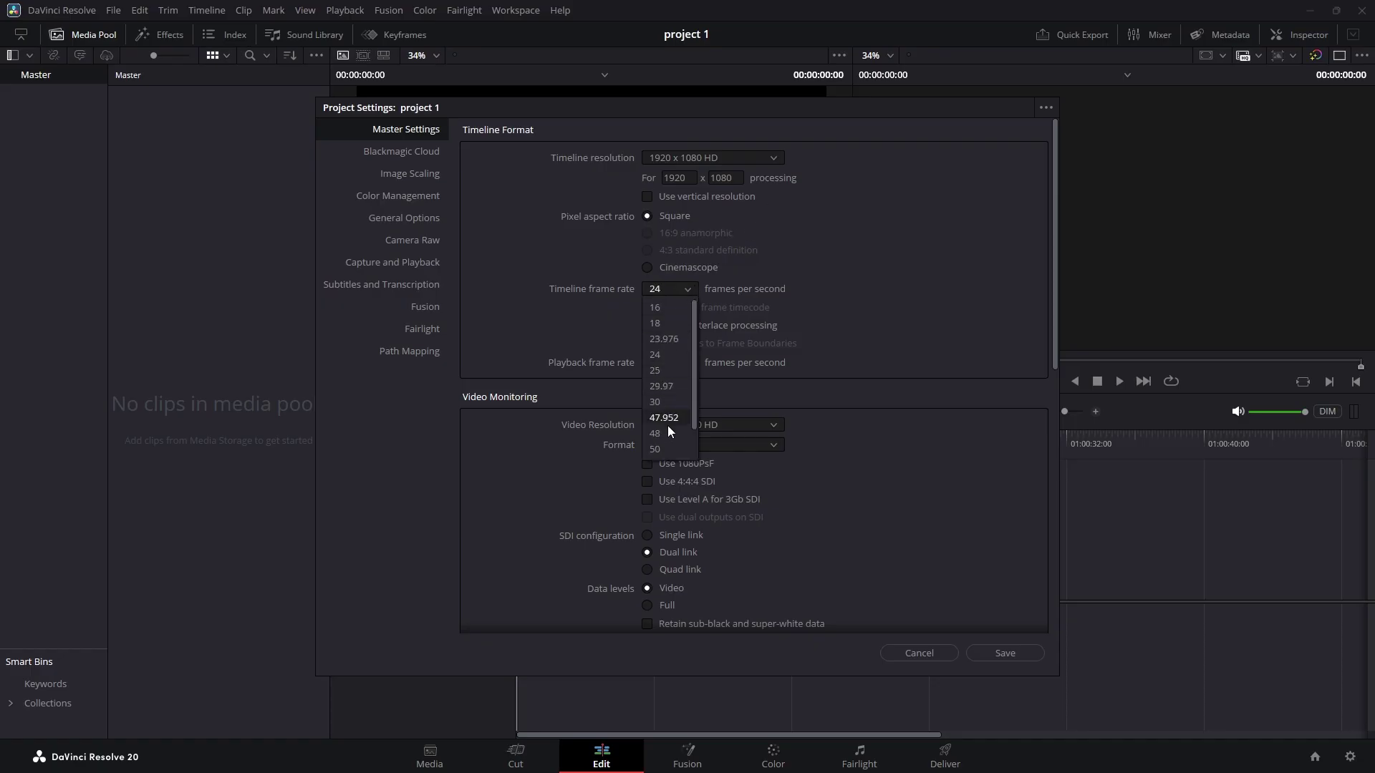
click(673, 402)
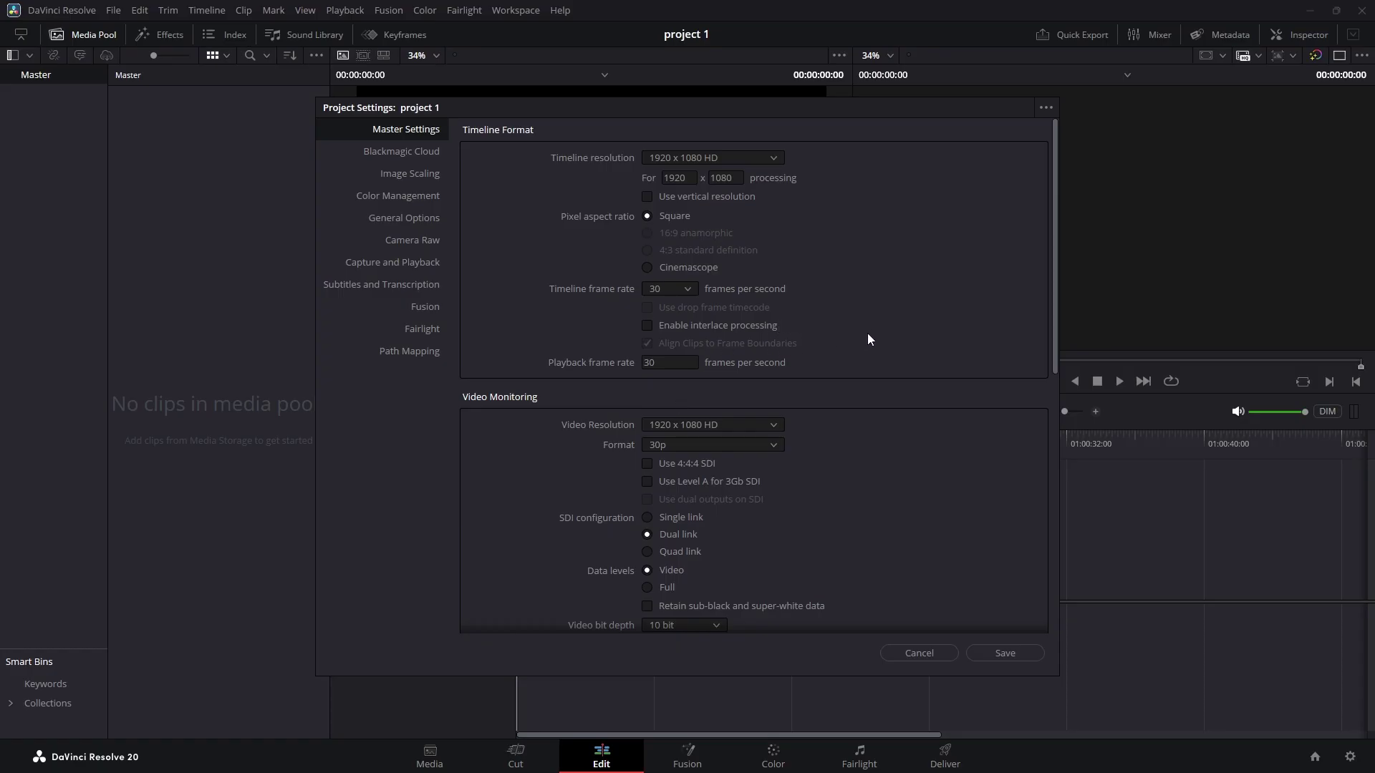
Step: Set the proxy media format to H.264 and save the project settings
scroll(863, 327, down, 4)
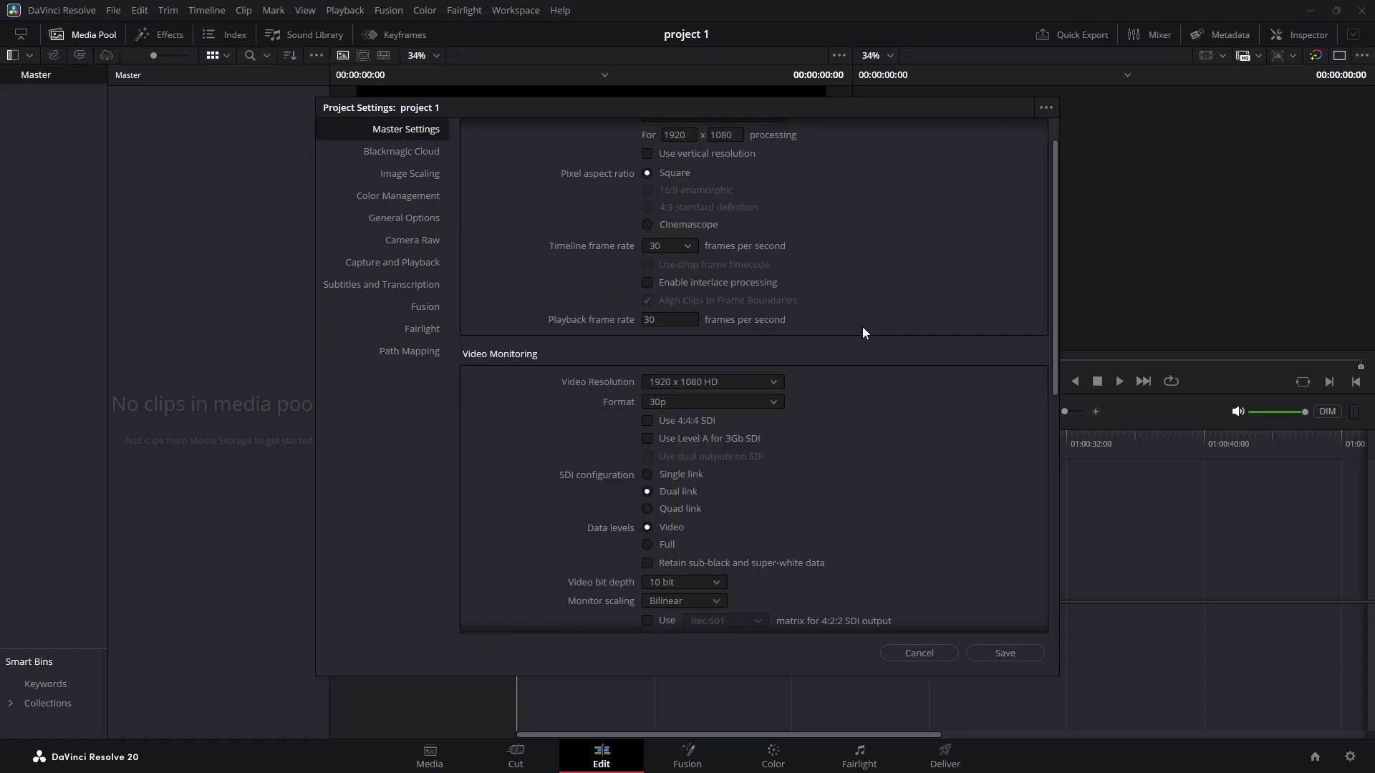
scroll(873, 362, down, 2)
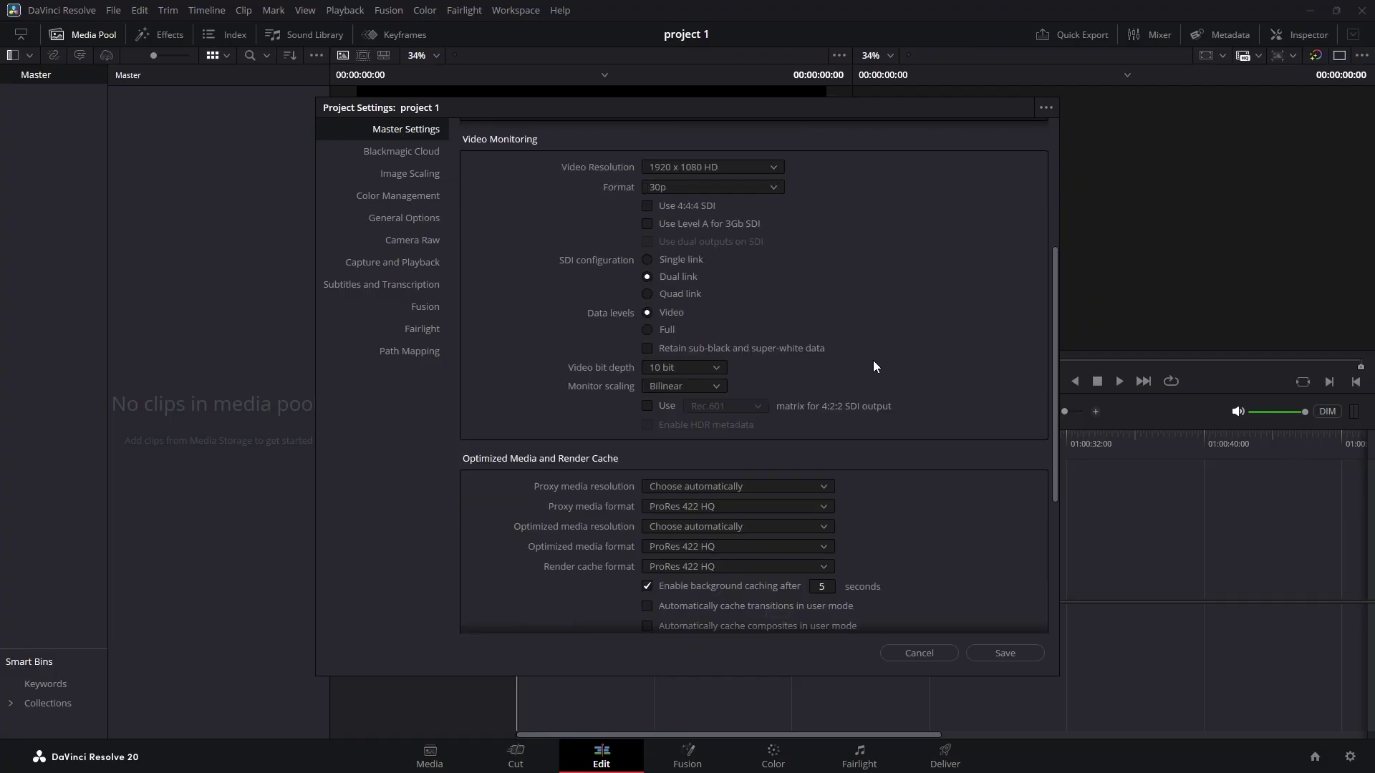
click(823, 507)
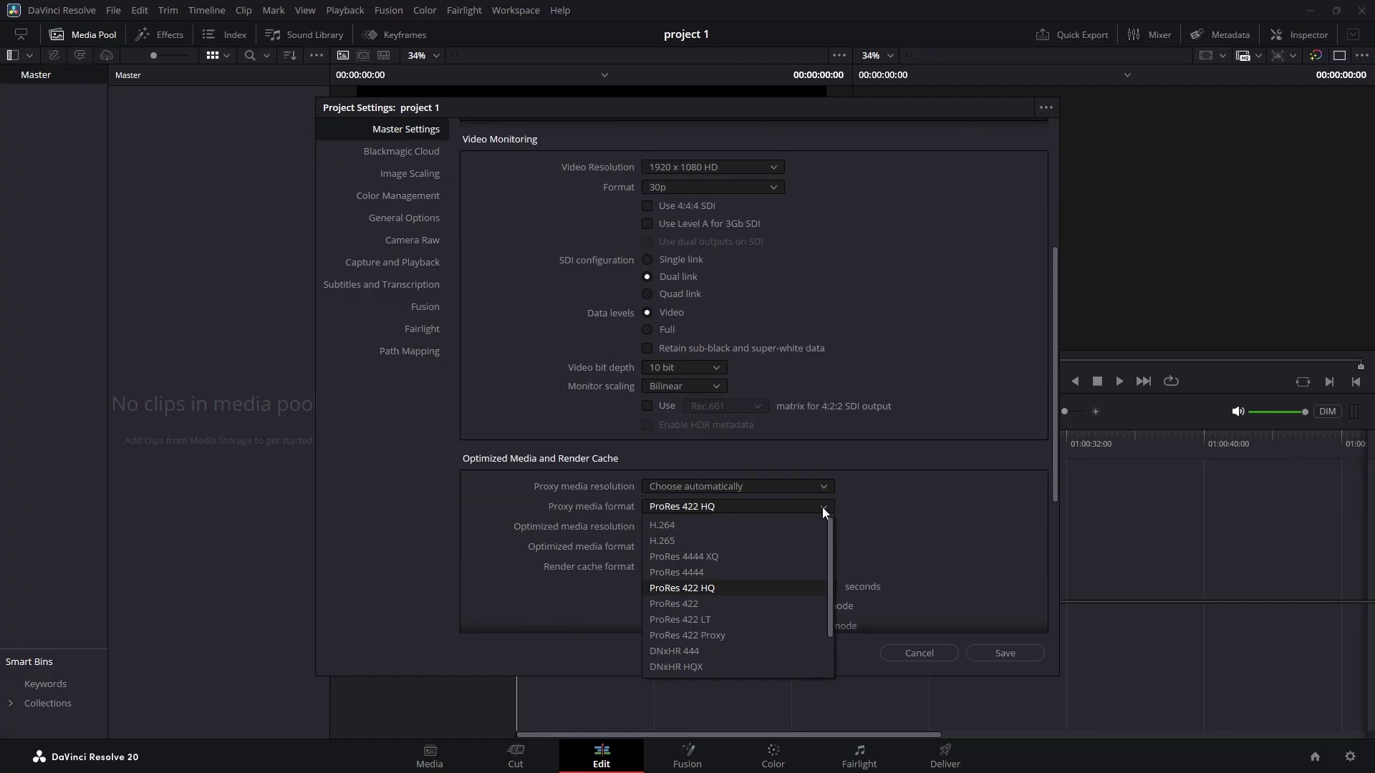
scroll(805, 548, down, 1)
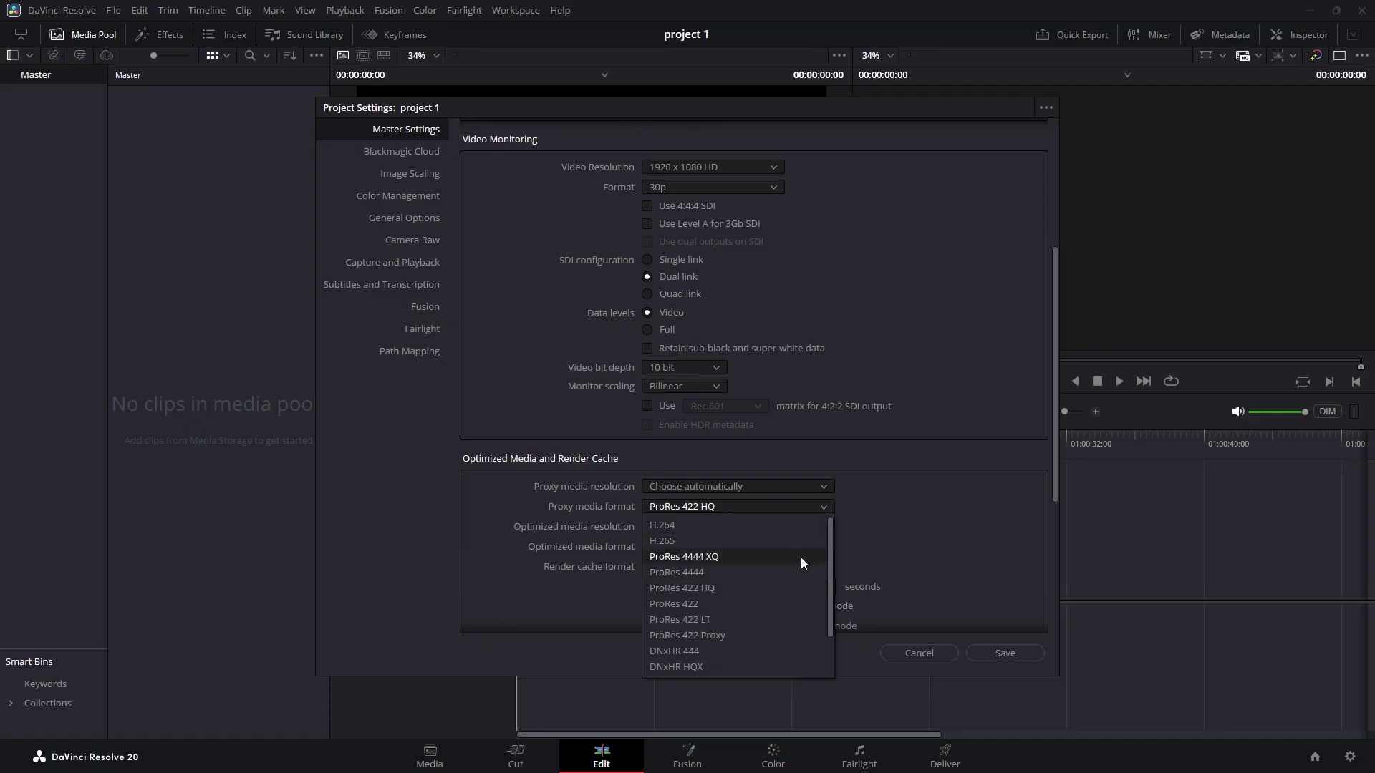
scroll(784, 562, up, 2)
click(731, 527)
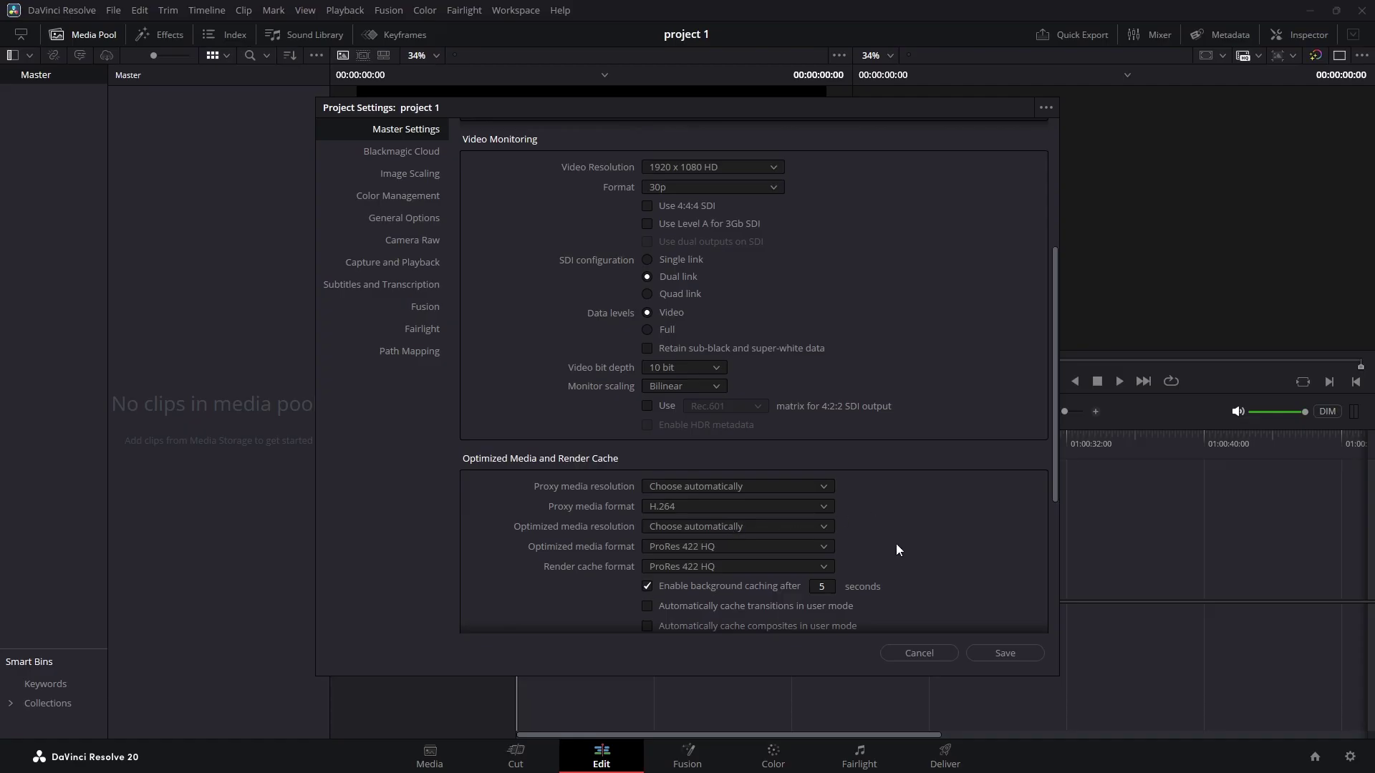
click(999, 652)
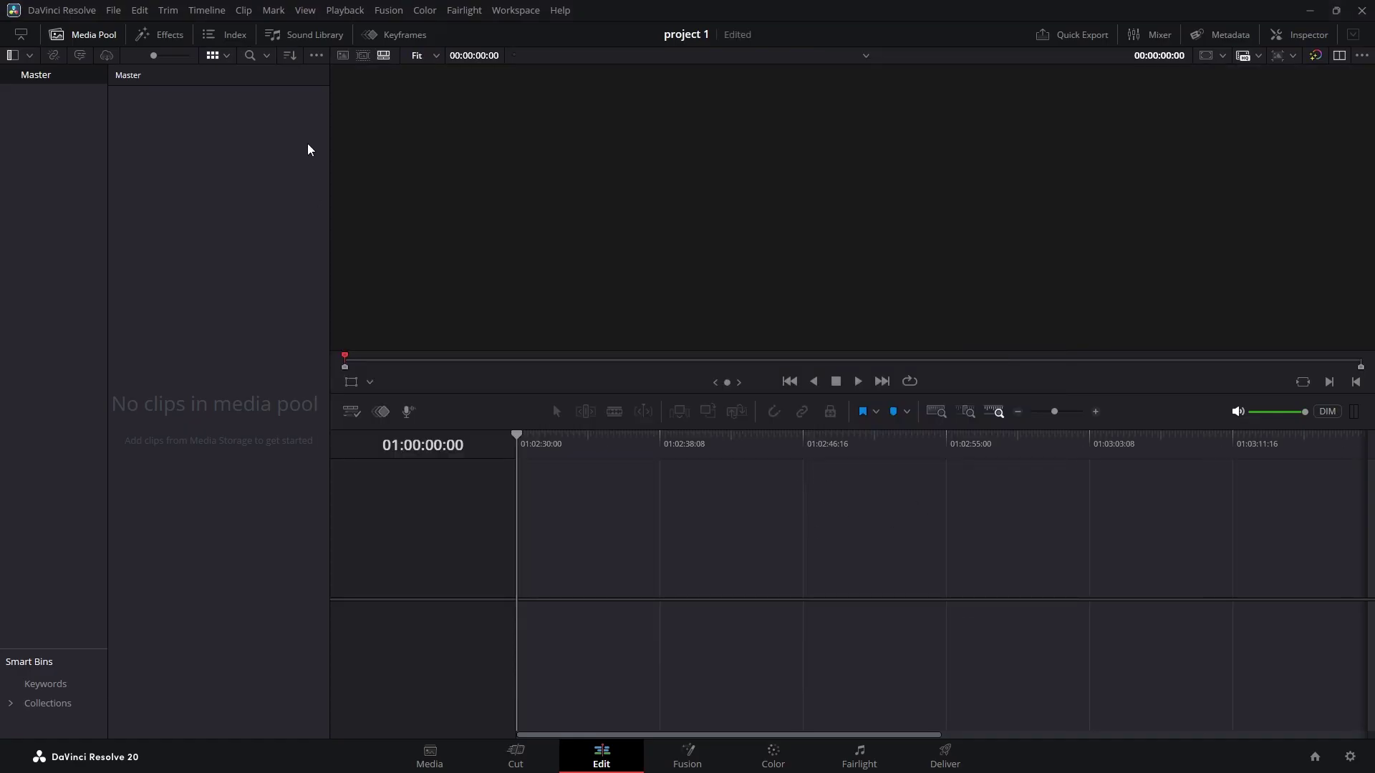
Step: Import the finalally_1 and Timeline 1 videos into the media pool and change the project frame rate to match them
click(89, 35)
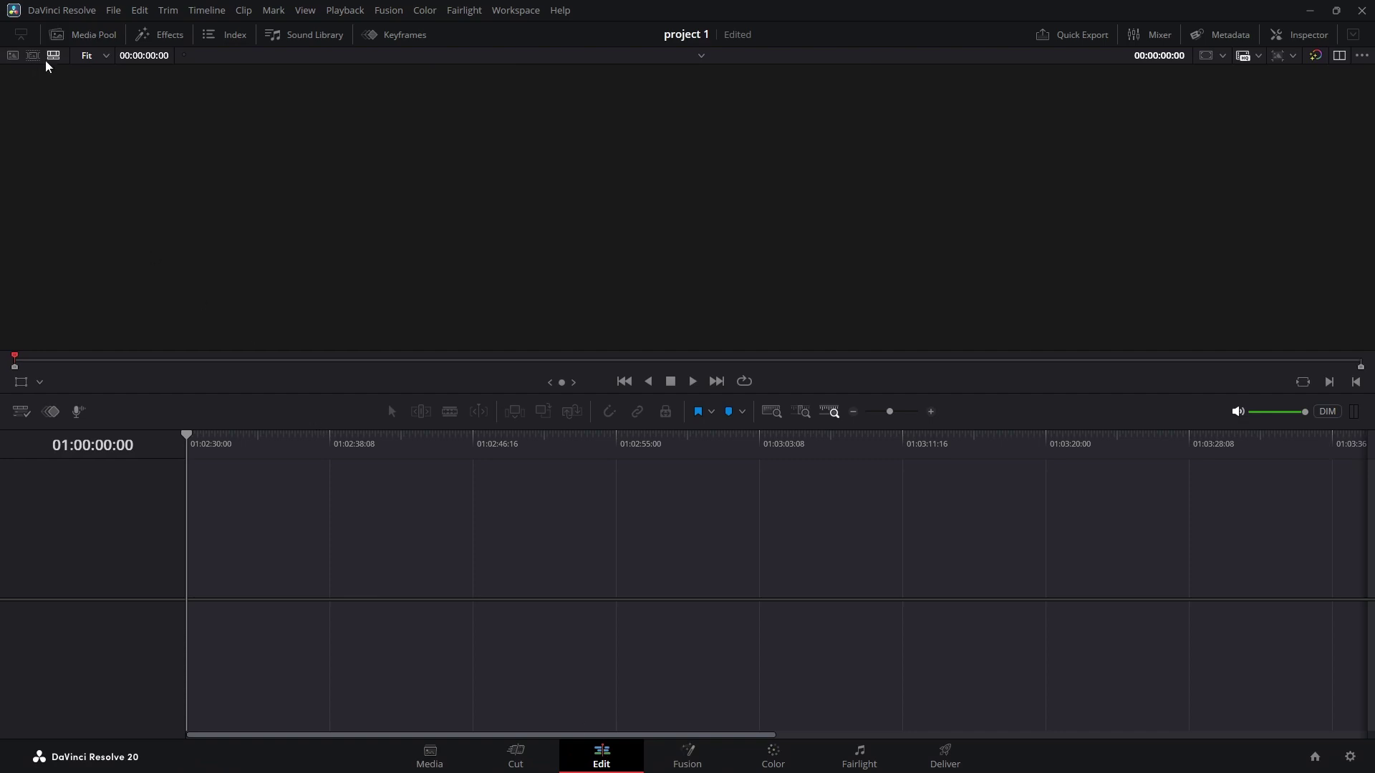
click(87, 35)
right_click(217, 381)
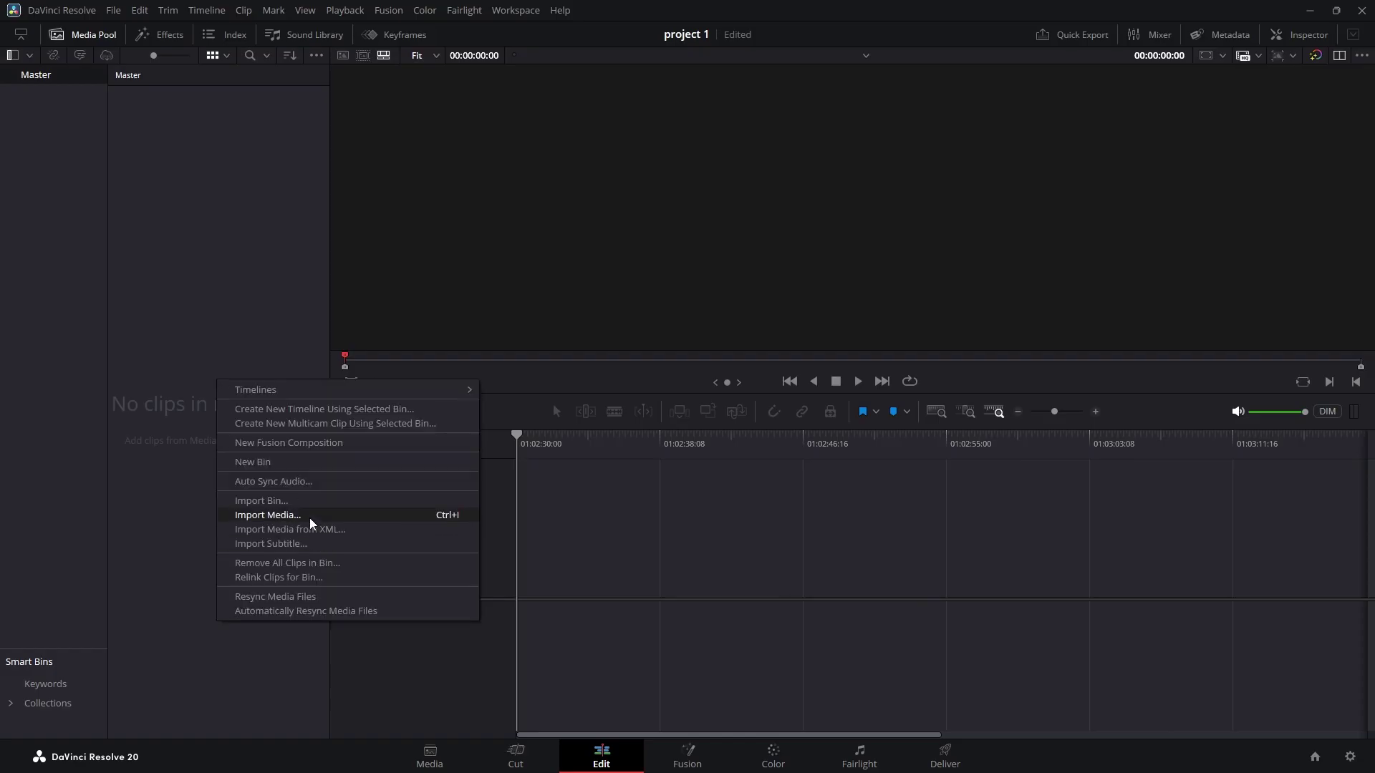
click(310, 518)
drag(381, 205, 540, 148)
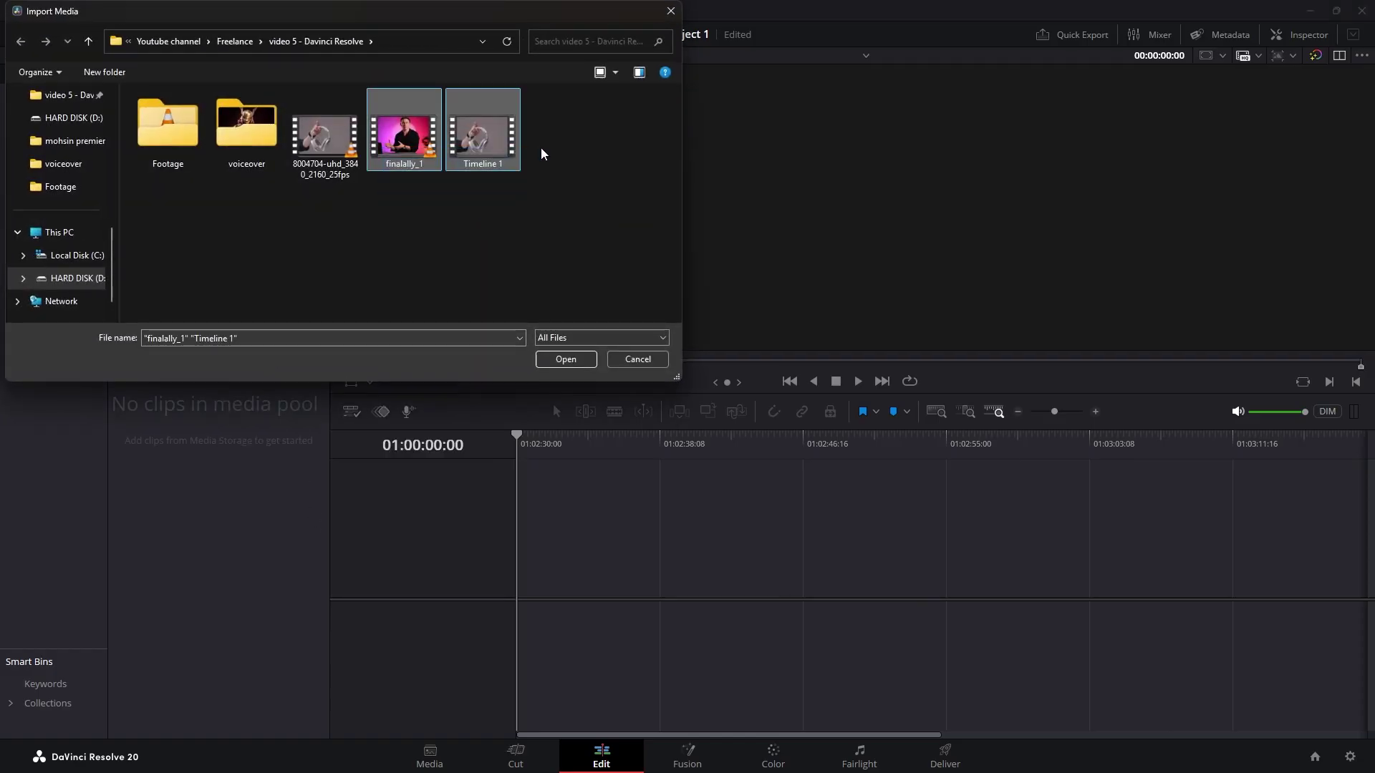
click(566, 359)
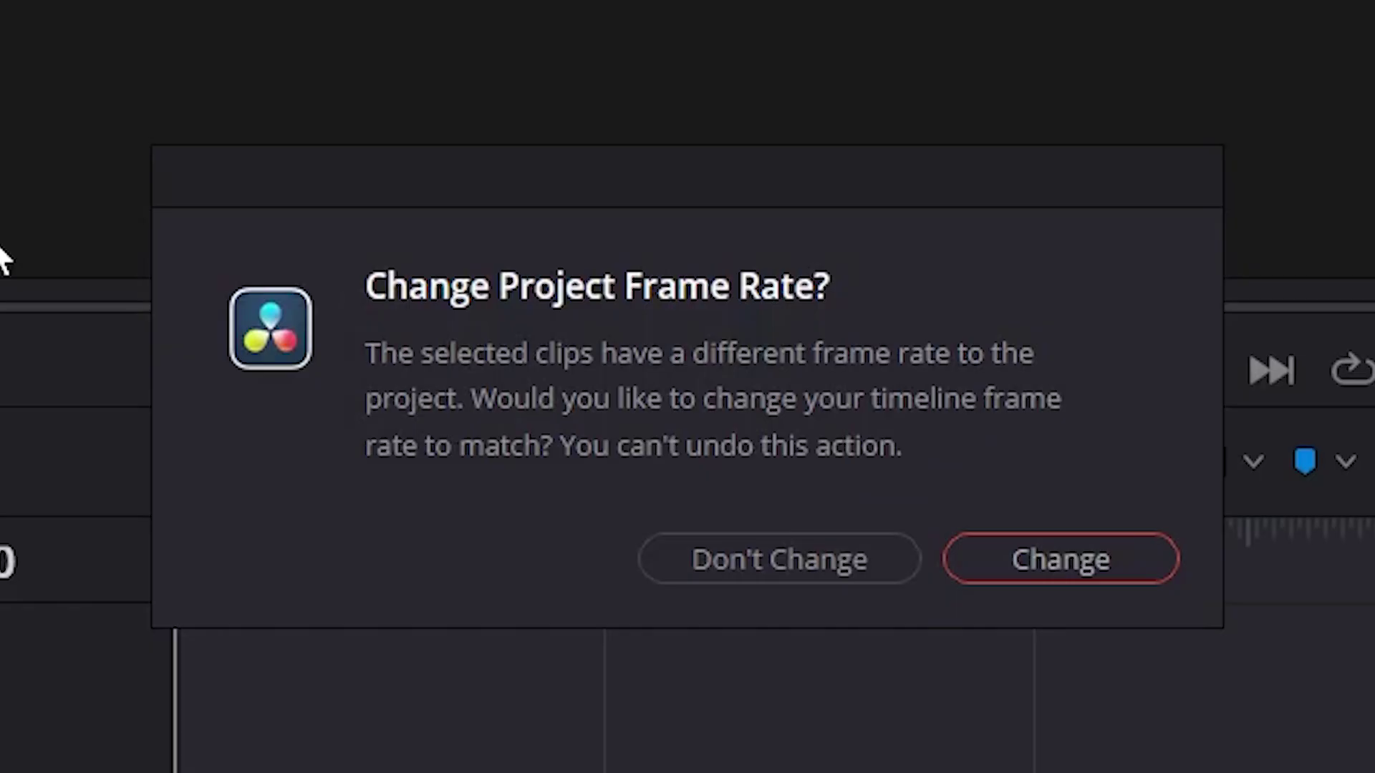
click(1124, 564)
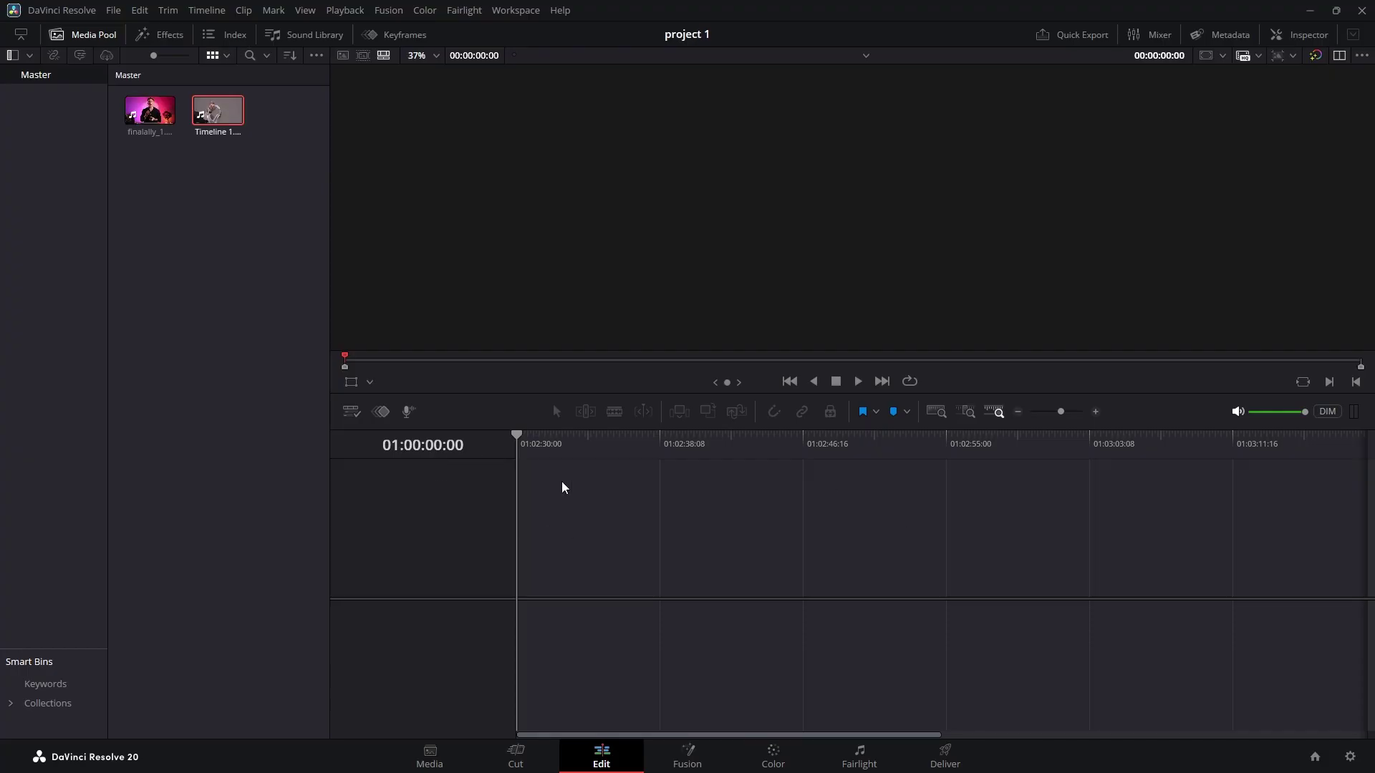
Step: Load the finalally_1 clip from the media pool into the source viewer and scrub through it
double_click(153, 121)
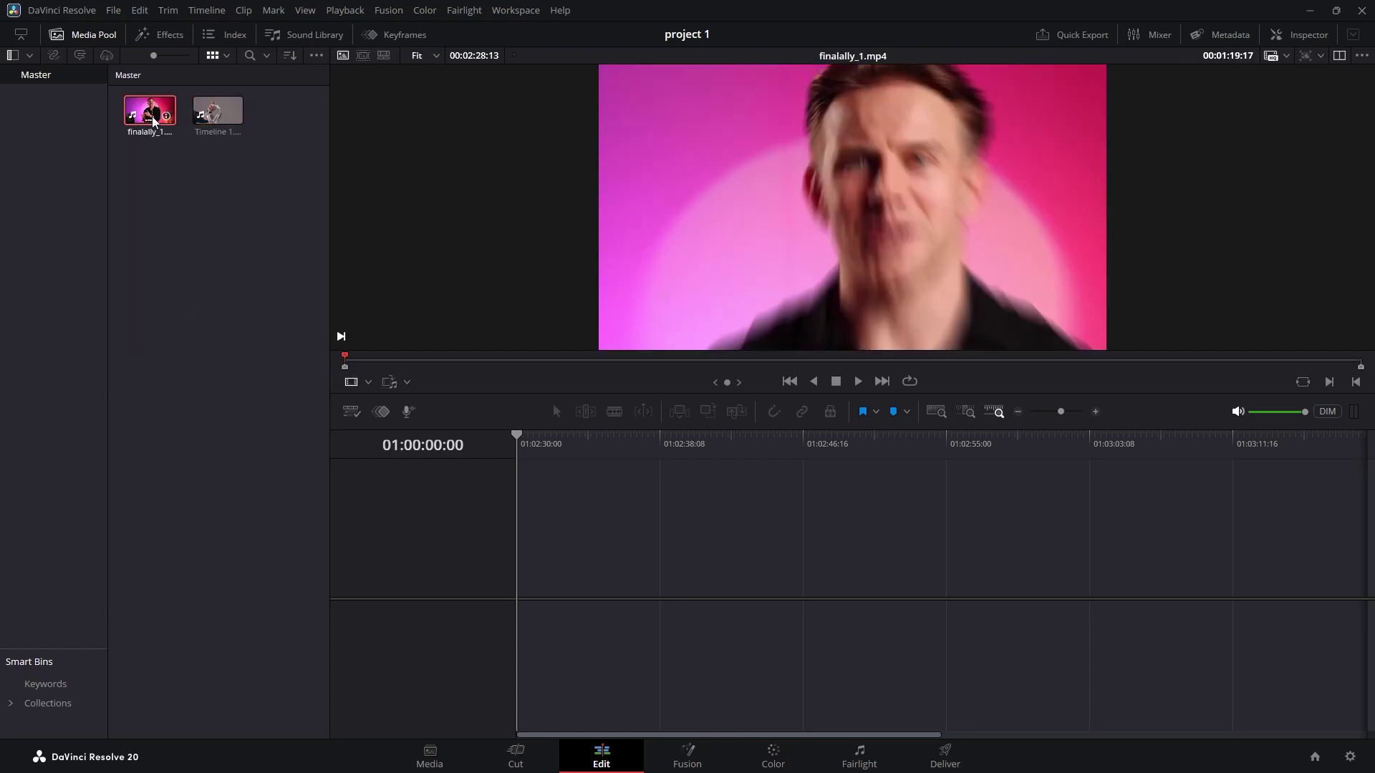
mouse_move(711, 358)
mouse_down()
mouse_move(946, 362)
mouse_move(703, 362)
mouse_up()
drag(852, 207, 457, 511)
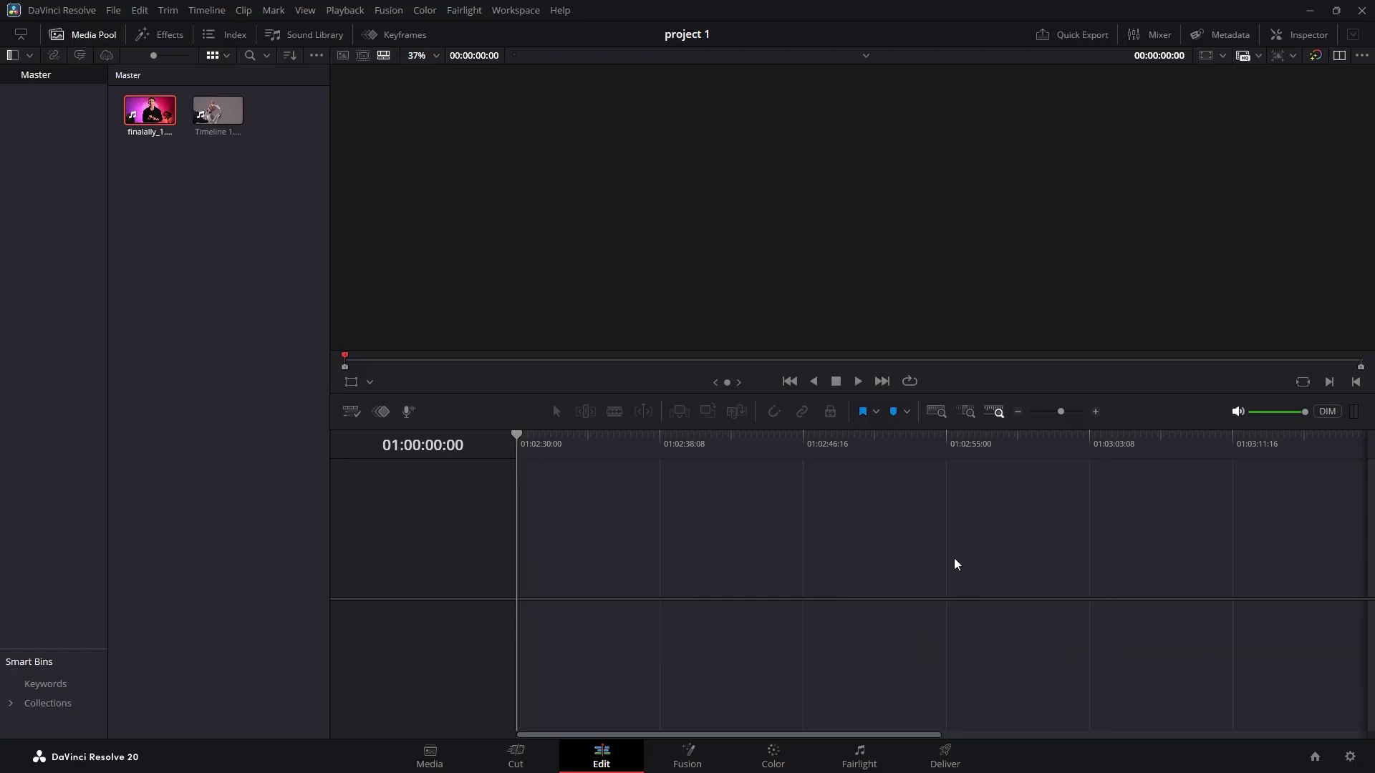
Step: Compare the dual and single viewer layouts by switching between them, ending in single viewer mode
mouse_move(1062, 411)
mouse_down()
mouse_move(1038, 418)
mouse_move(1067, 413)
mouse_up()
click(1340, 55)
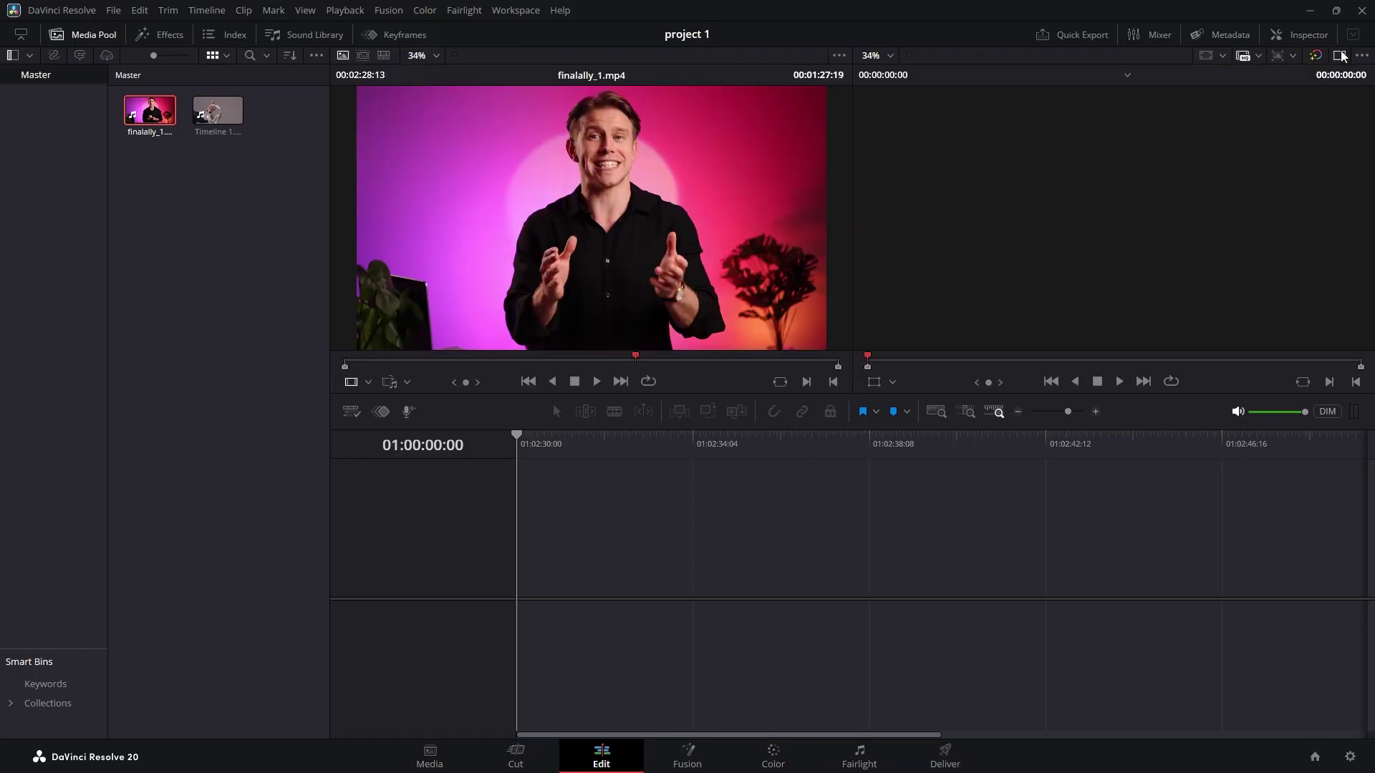
click(1340, 55)
click(1340, 55)
click(1340, 55)
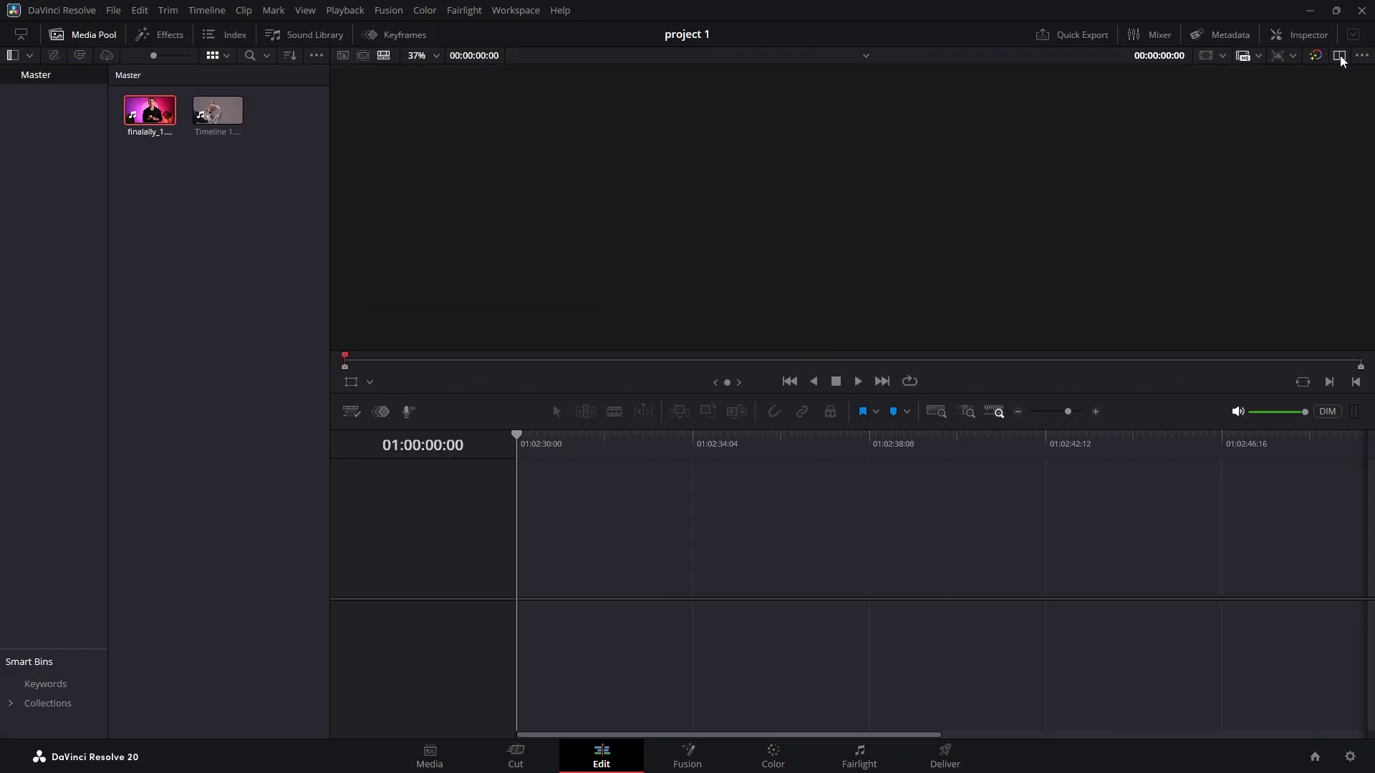
click(1340, 55)
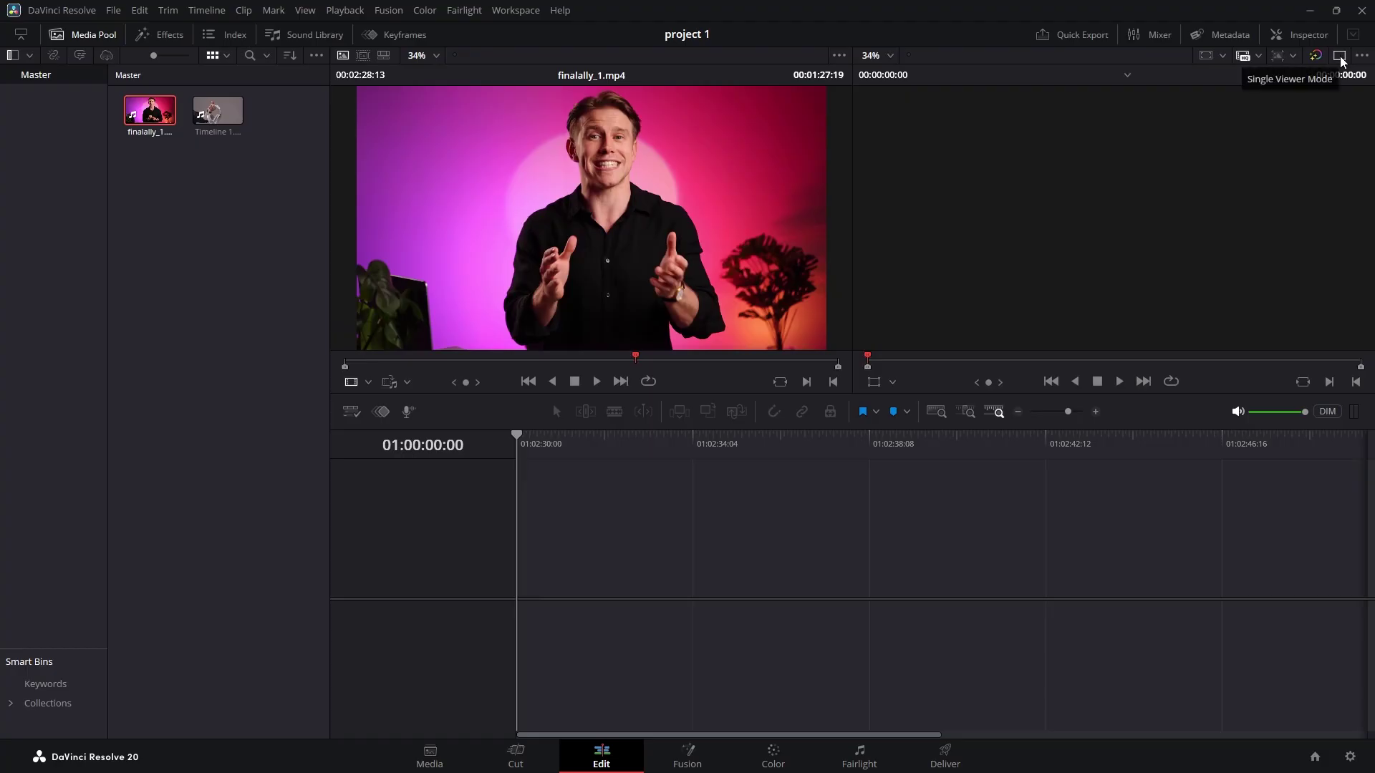
click(1340, 57)
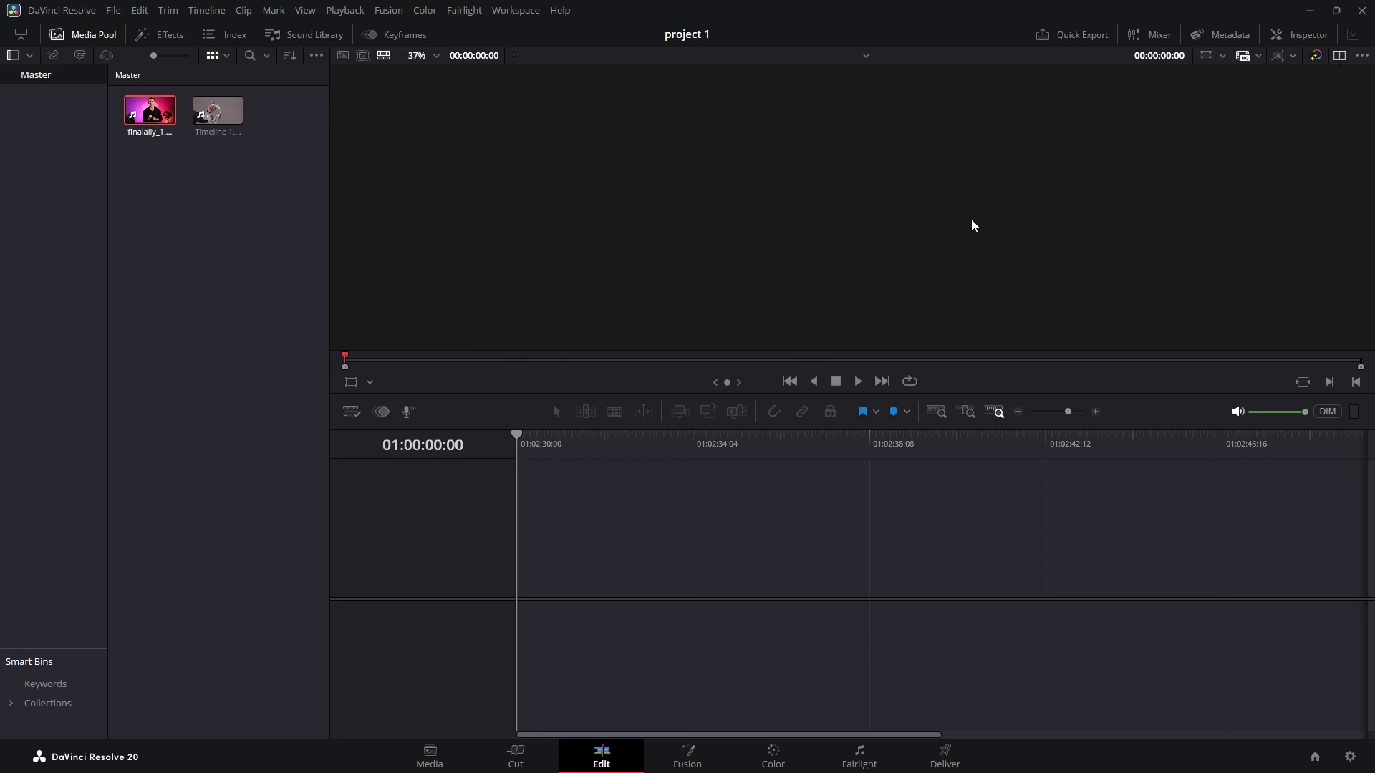
Step: Place the finalally_1 clip on the timeline starting about 7 seconds in, and scrub the playhead through its opening
drag(151, 114, 580, 577)
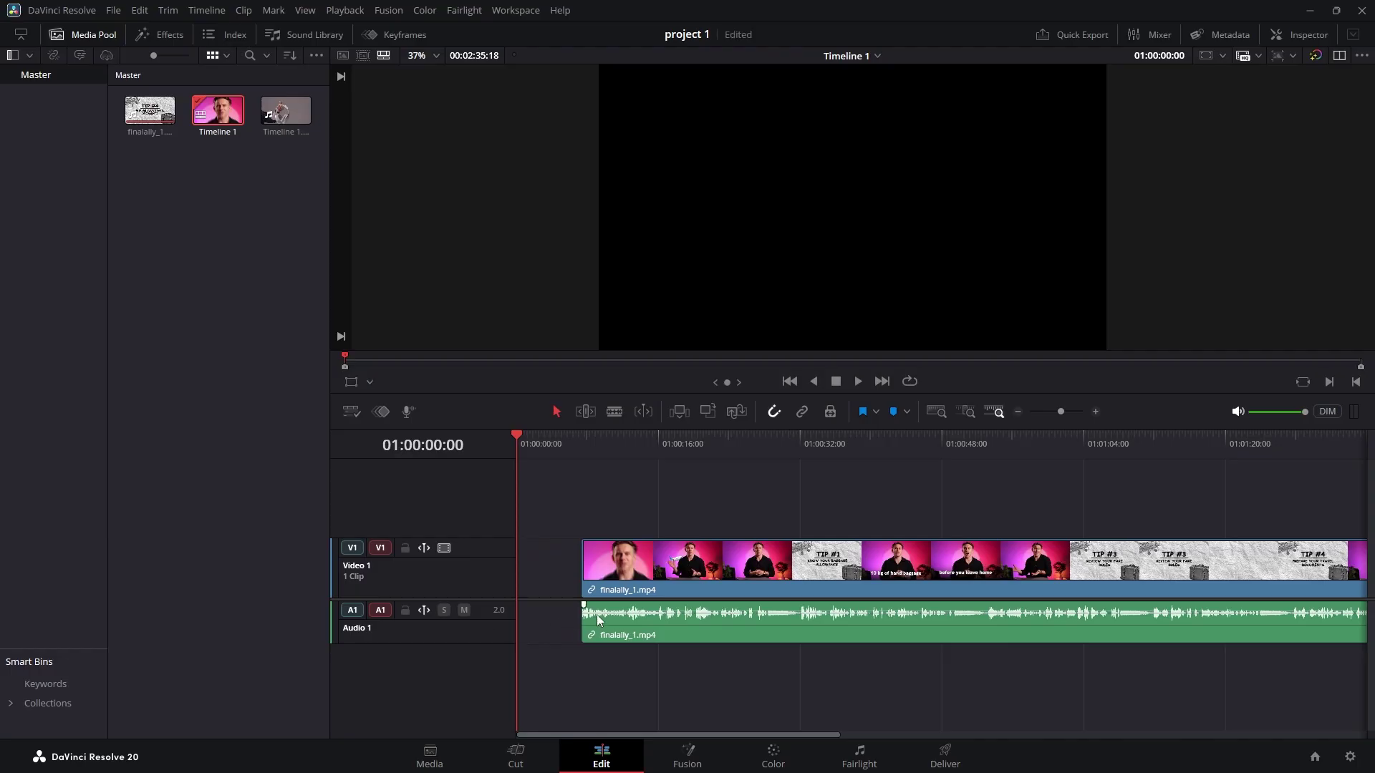
drag(605, 620, 606, 613)
key(space)
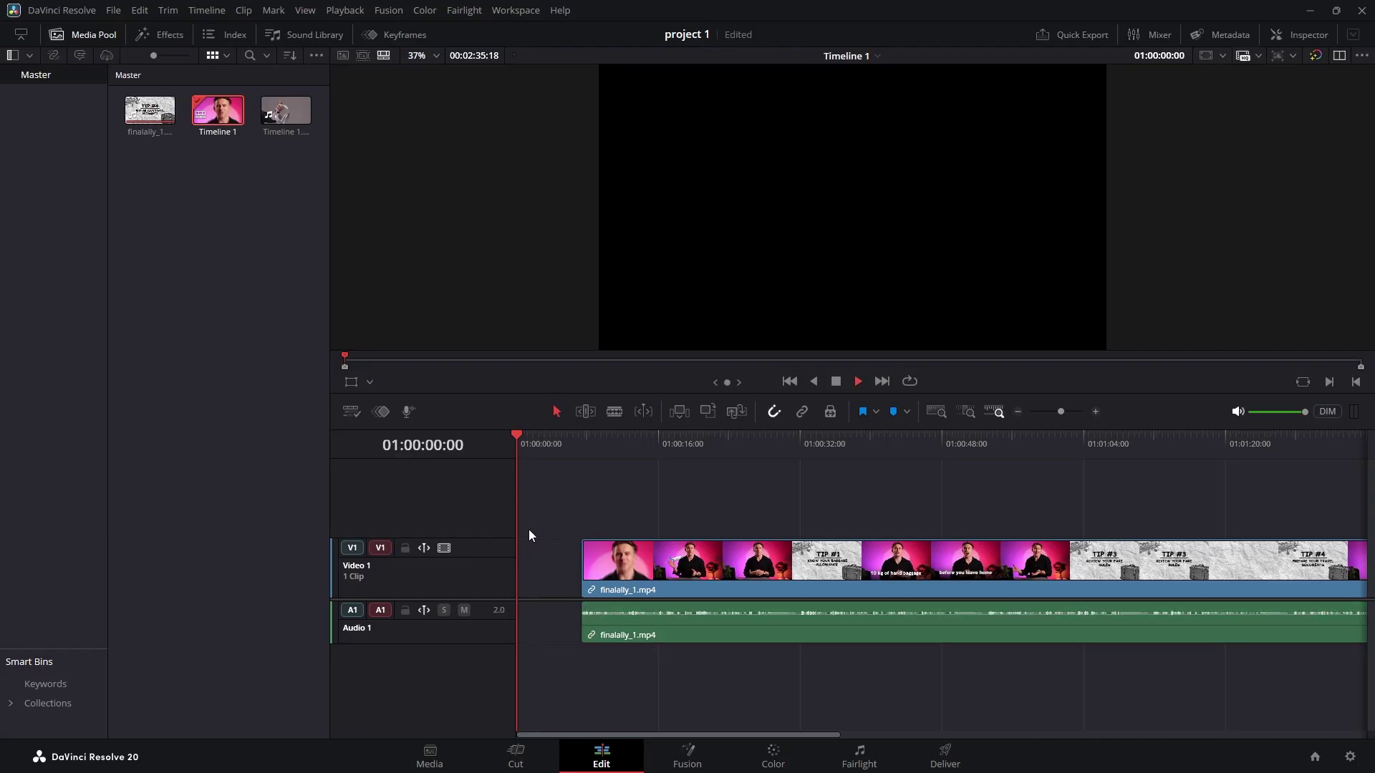
drag(535, 519, 671, 539)
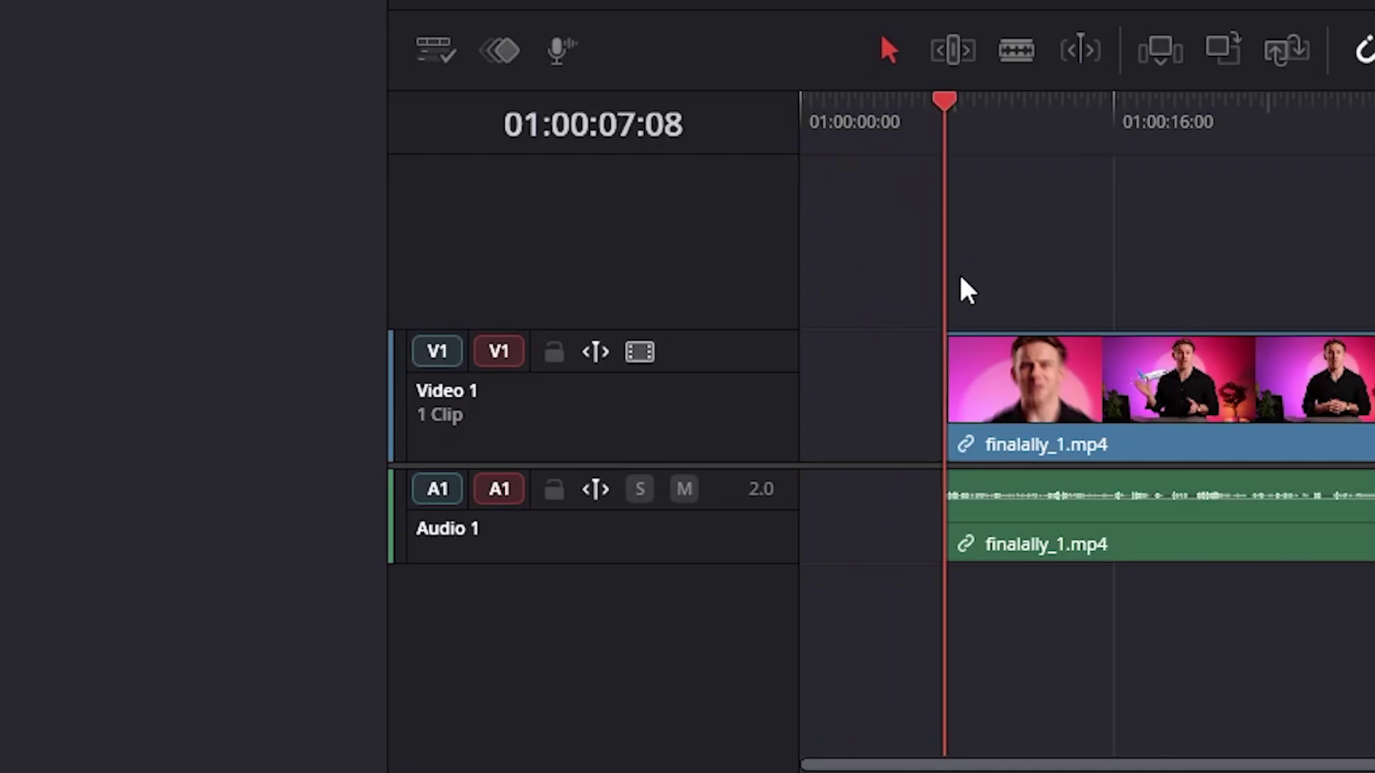
drag(1139, 331, 1017, 353)
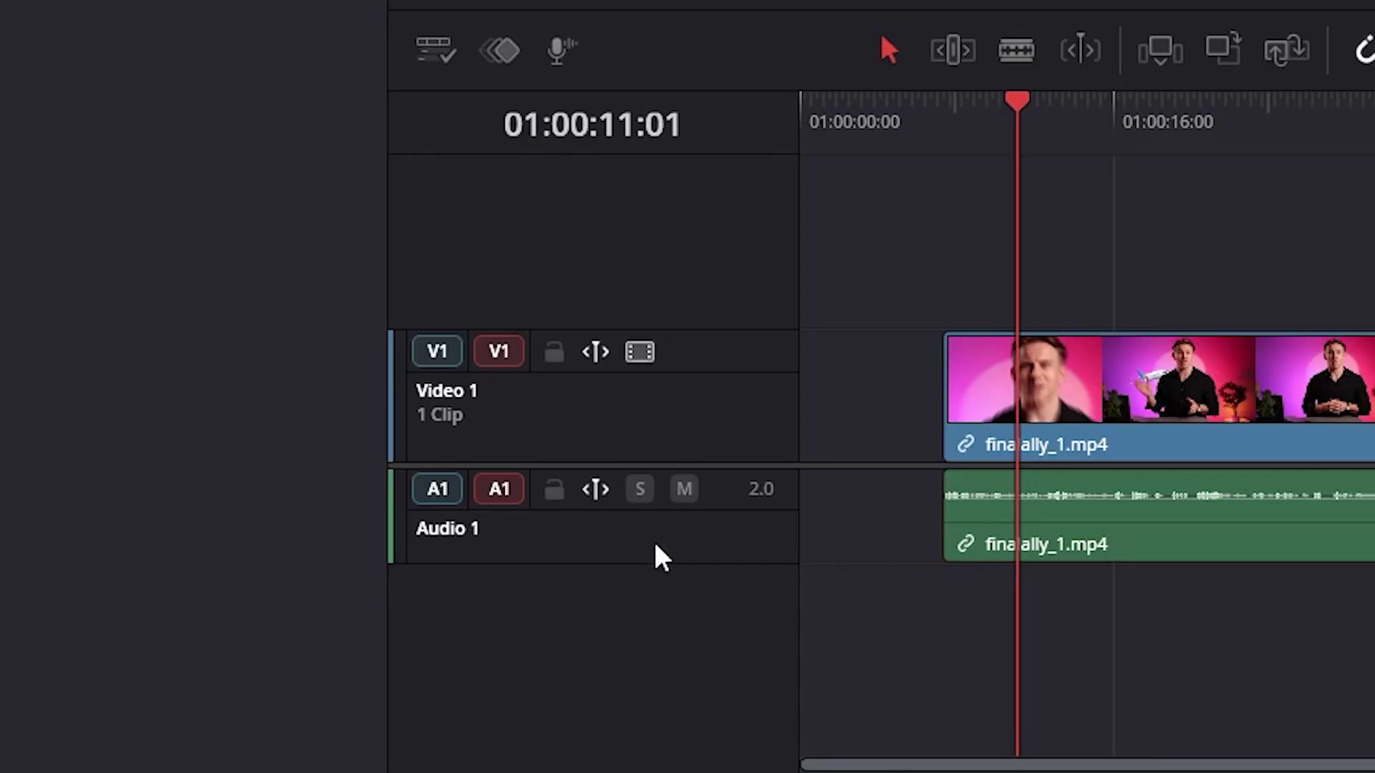
Step: Increase the heights of the Audio 1 and Video 1 tracks and return the playhead to the start of the clip
drag(540, 563, 527, 627)
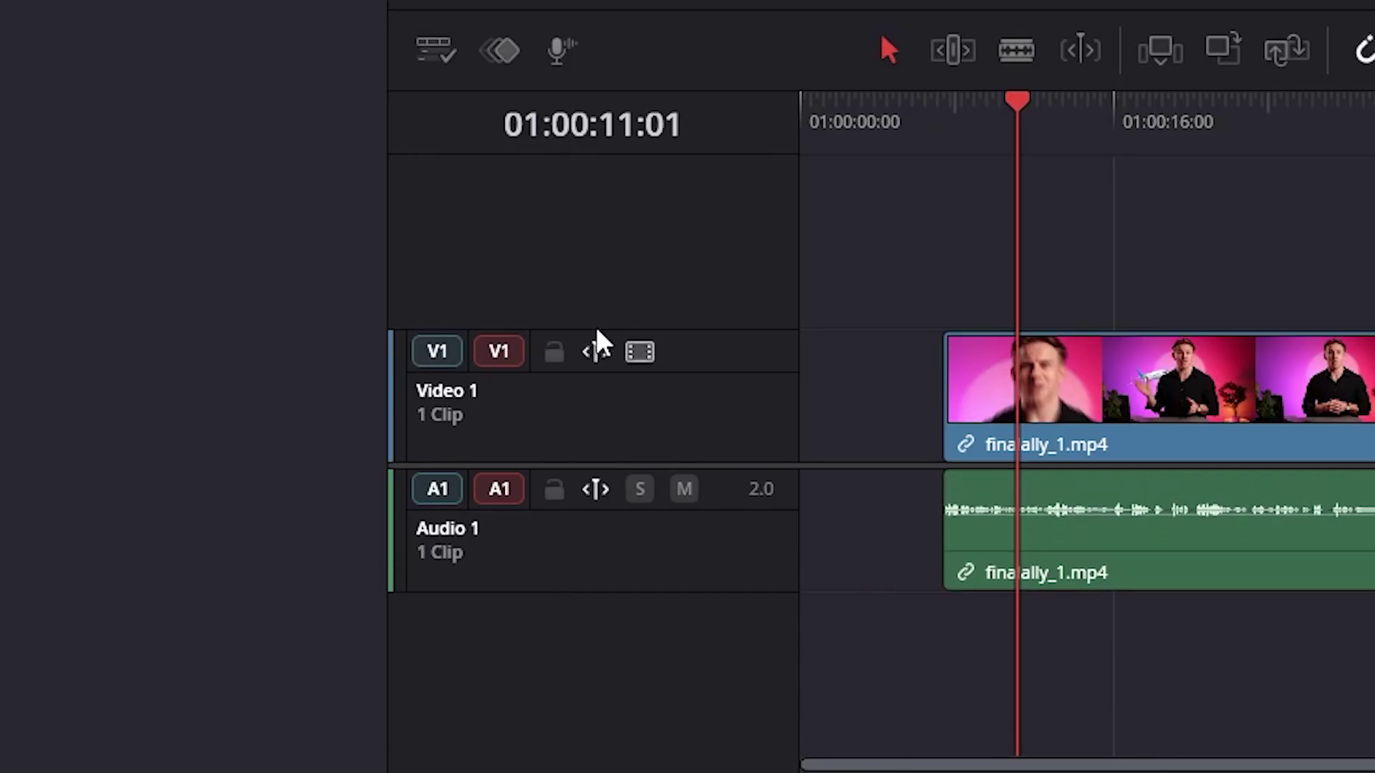
drag(592, 331, 593, 288)
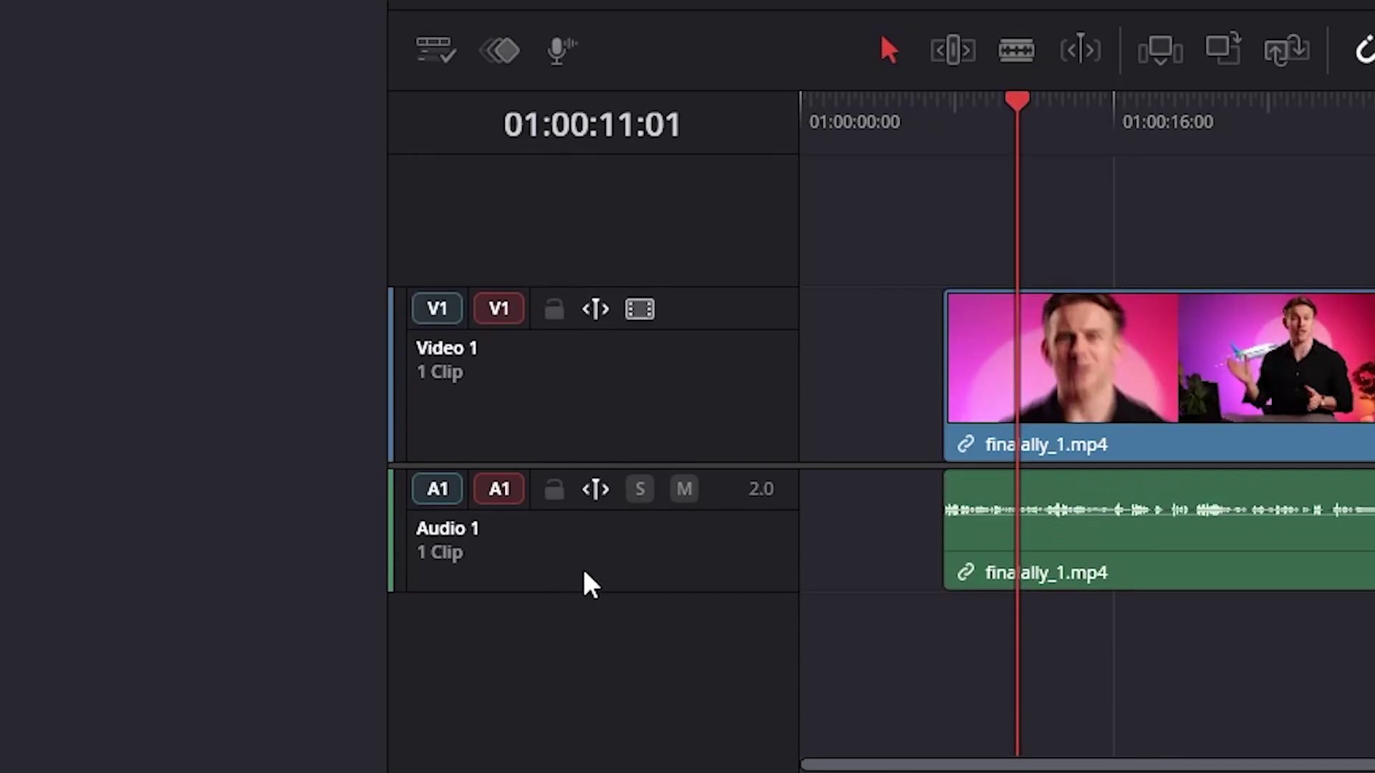
drag(578, 582, 577, 601)
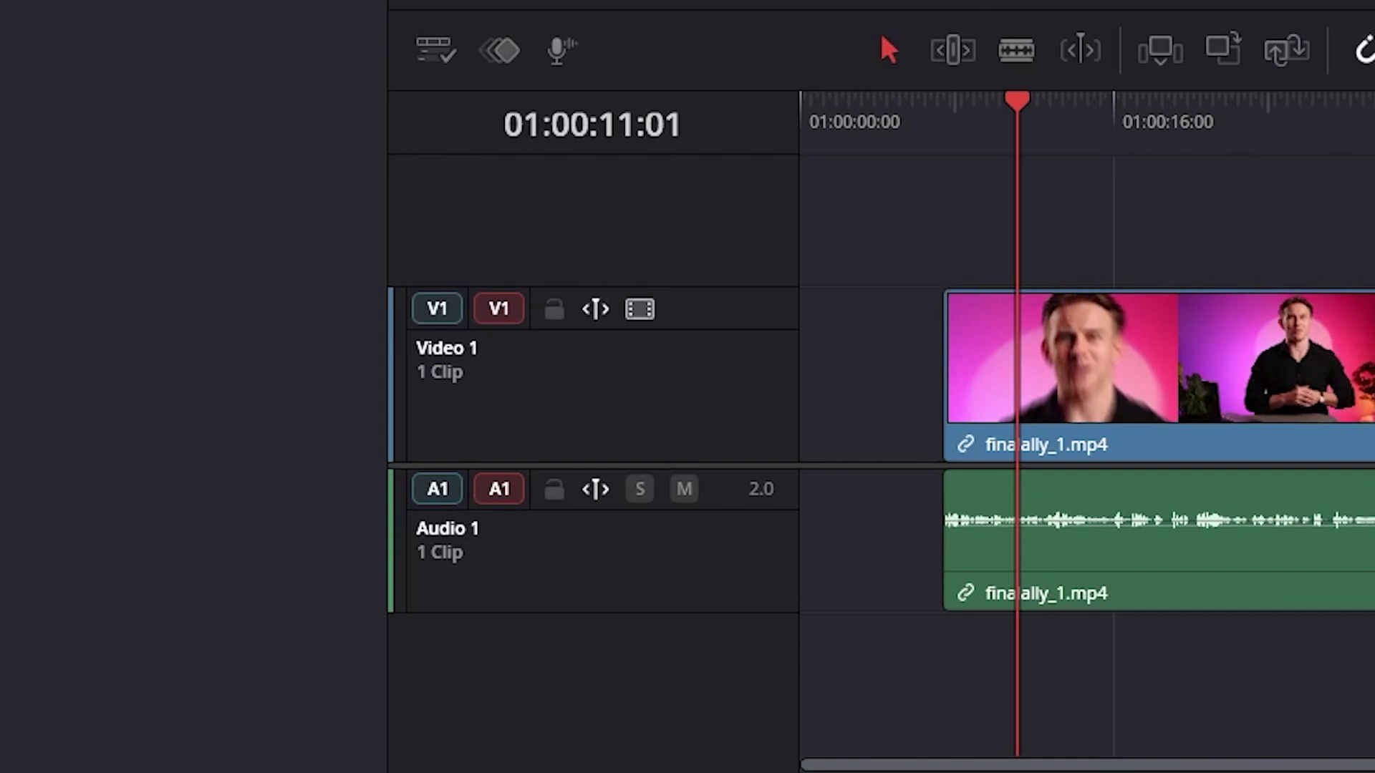
key(Up)
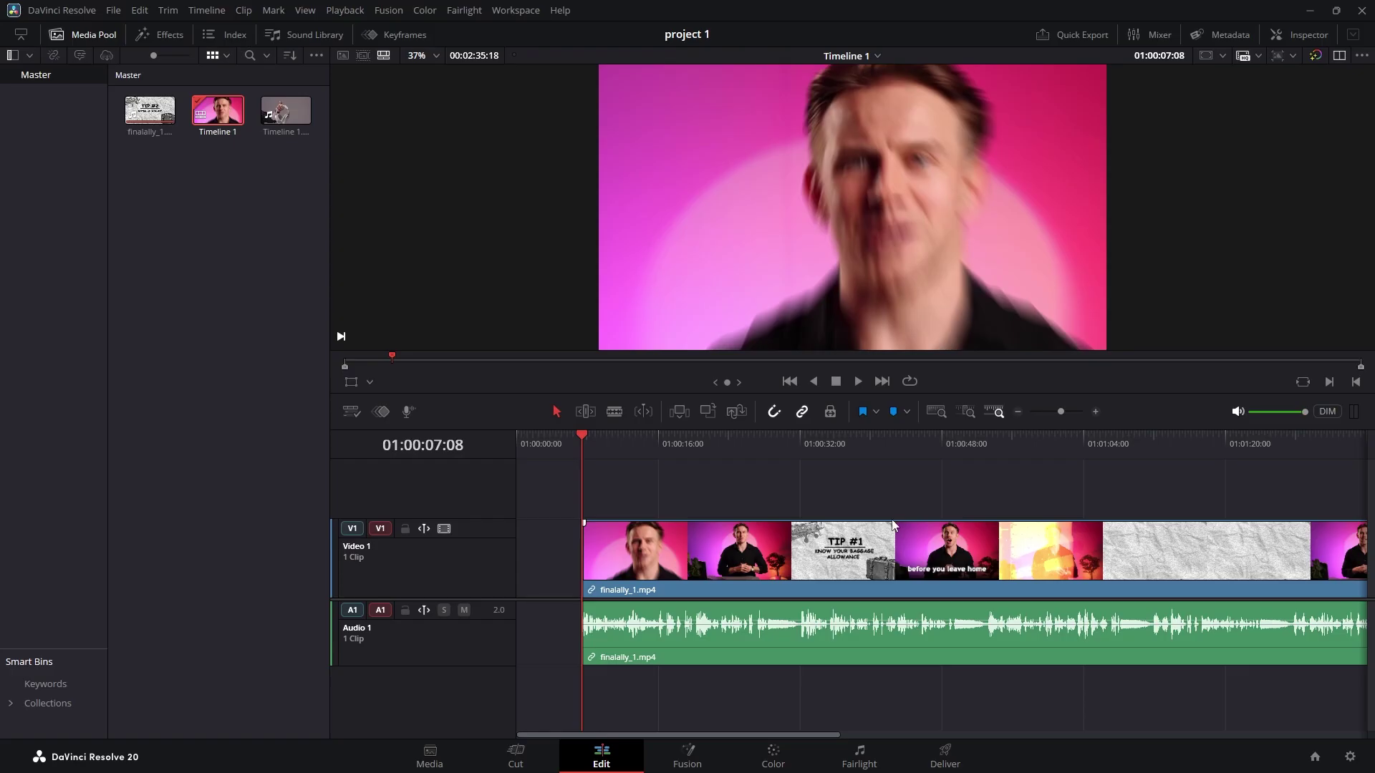
Step: Cut about 19 seconds off the start of the finalally_1 clip with the Blade tool and save the project
click(798, 532)
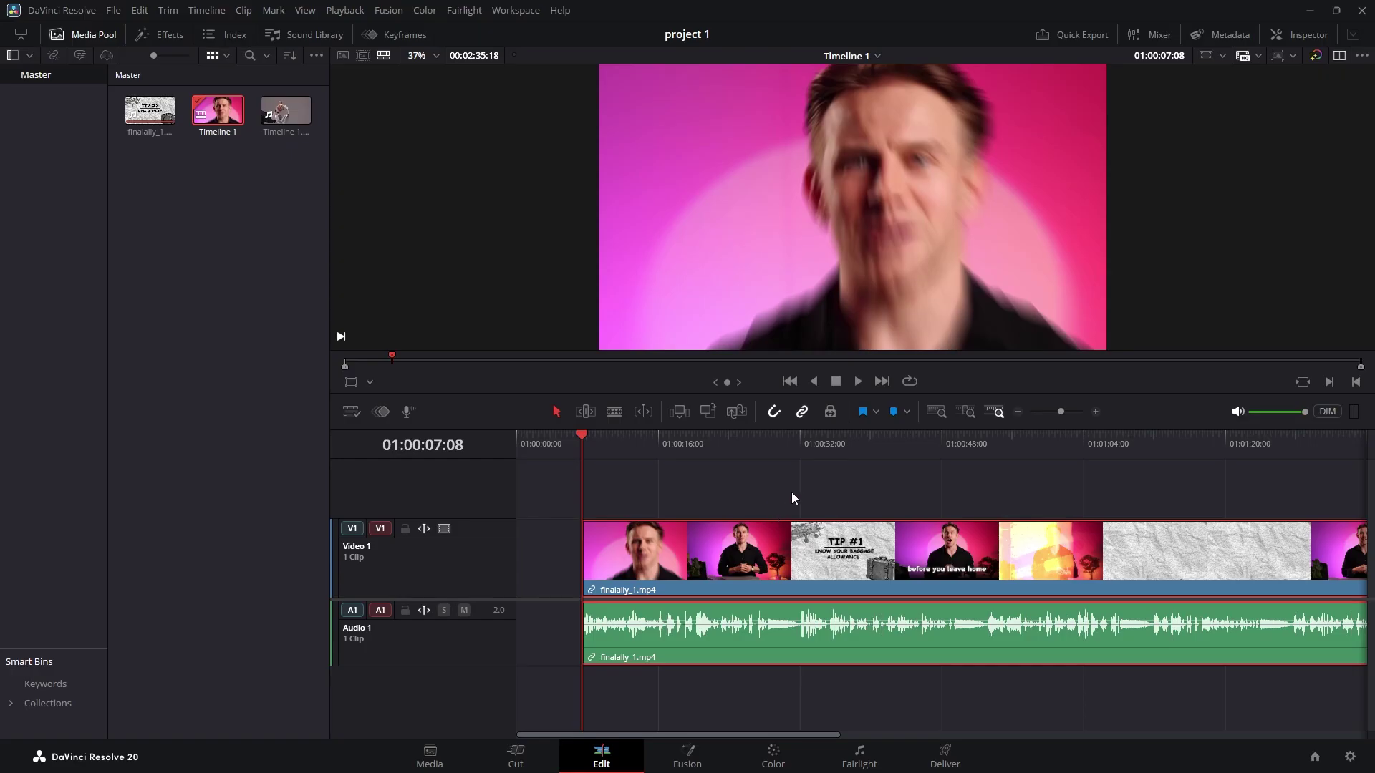
key(b)
key(ctrl+z)
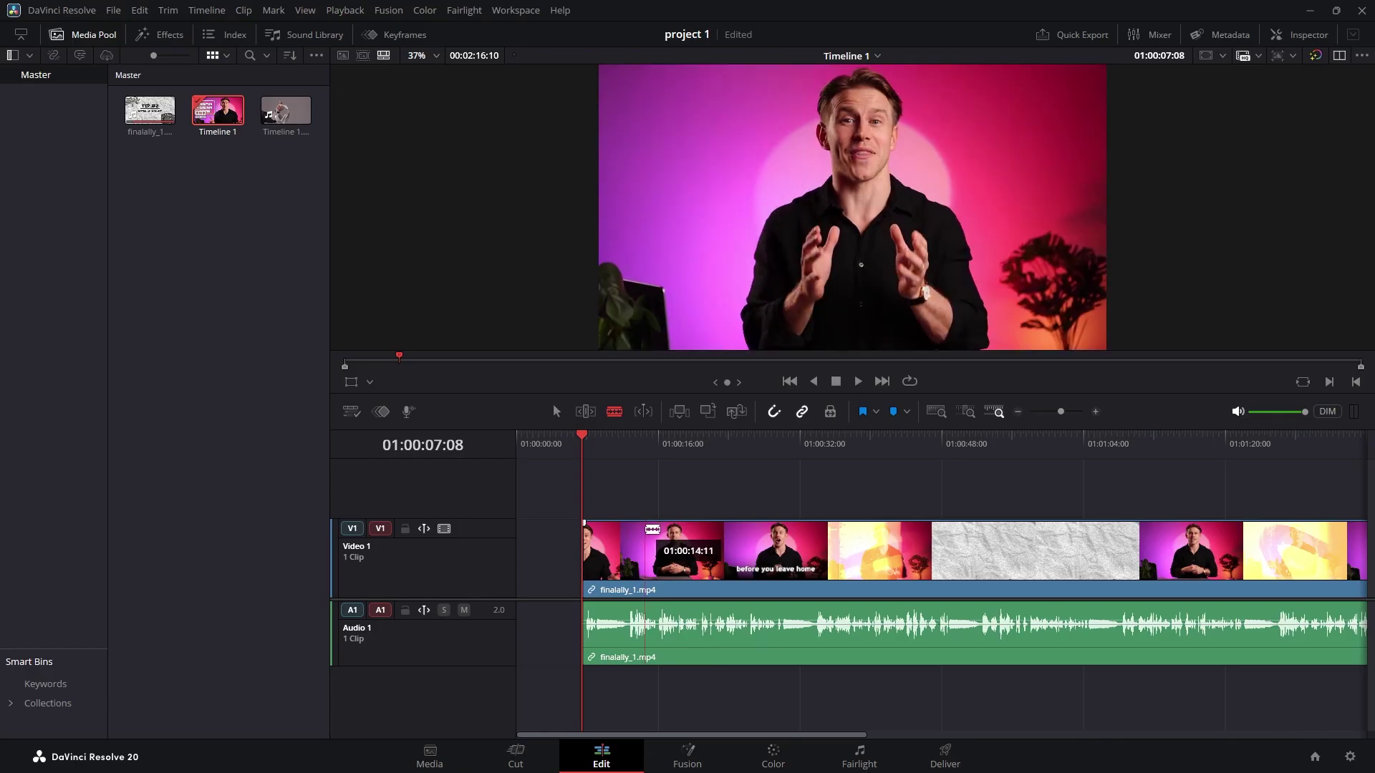
key(ctrl+s)
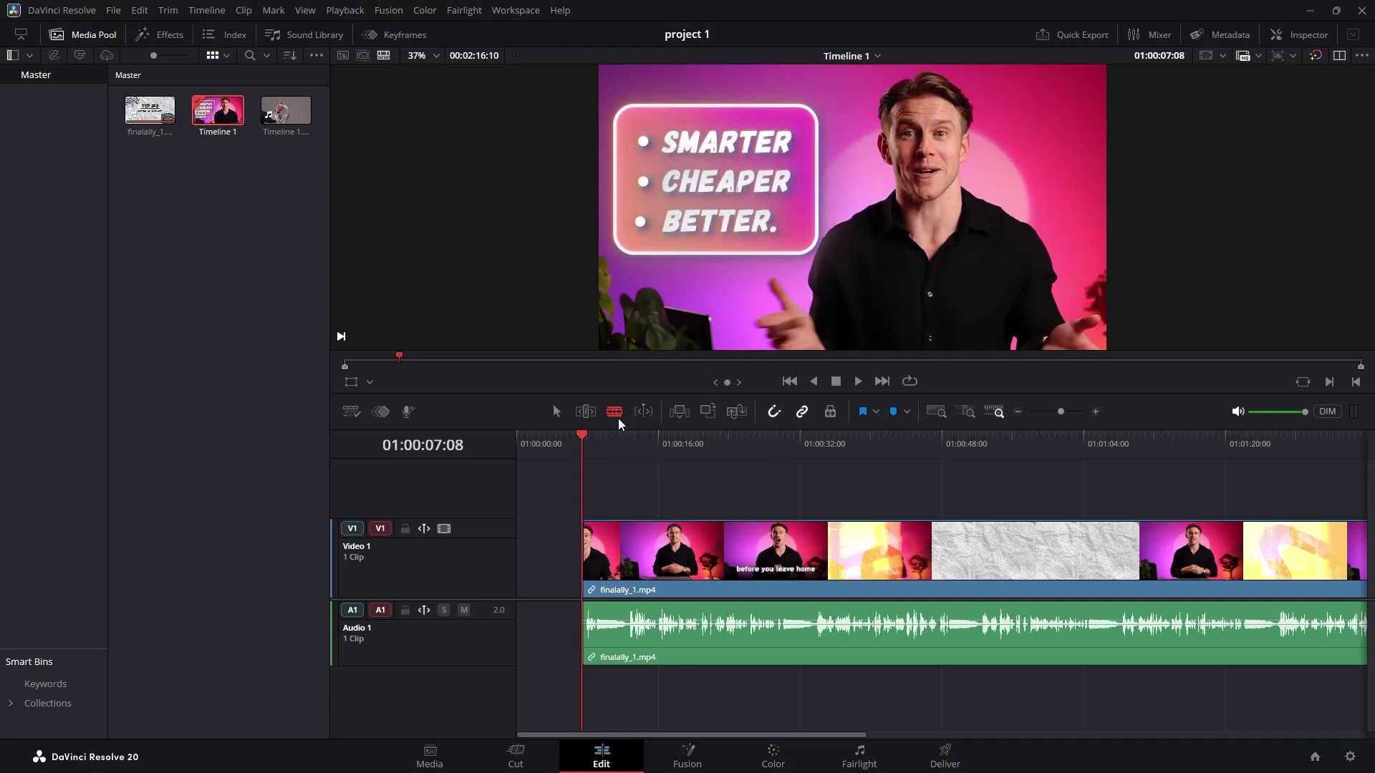
Step: Split the clip at about 25 and 38 seconds with the Blade tool, and ripple-delete the segment between the cuts
click(738, 556)
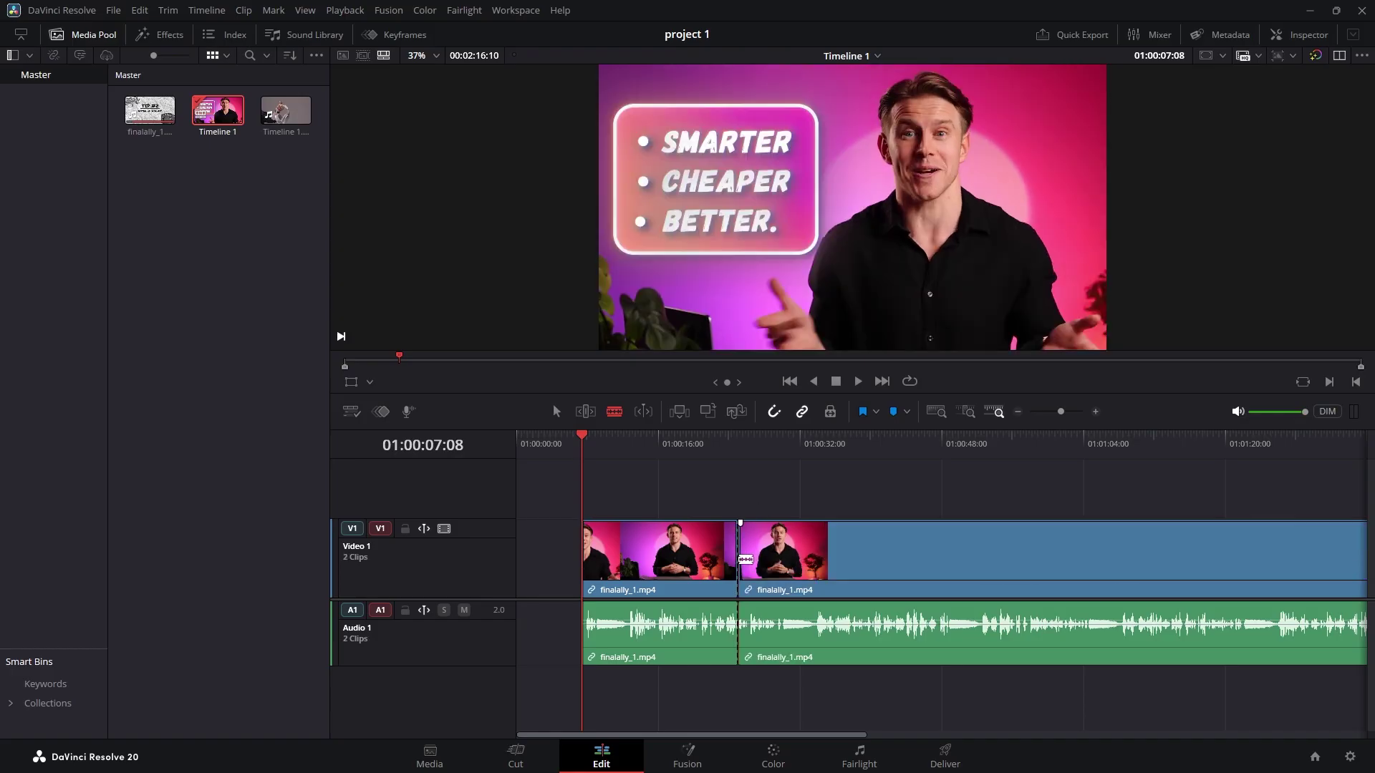
click(860, 553)
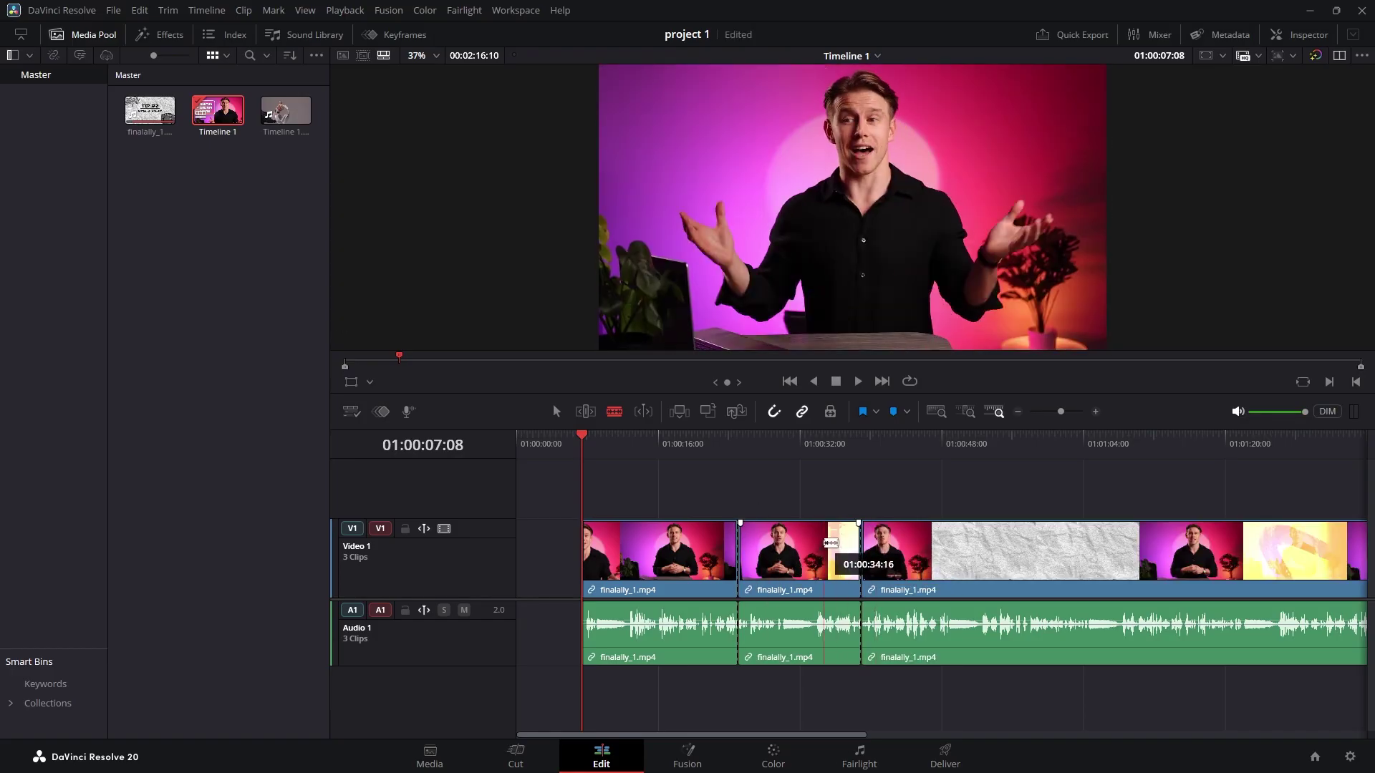
key(a)
click(813, 543)
key(Delete)
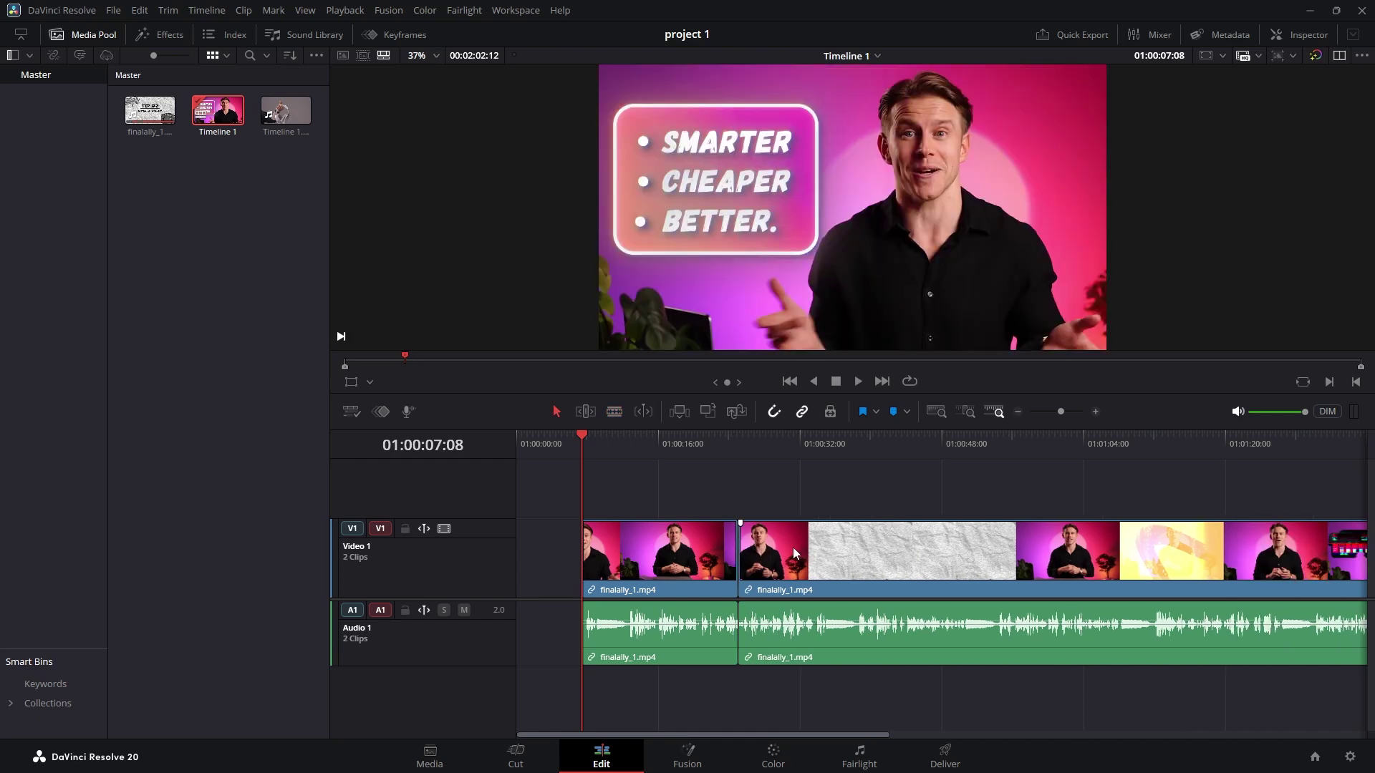
Step: Ripple-delete the first remaining segment of the finalally_1 footage and save the project
click(722, 559)
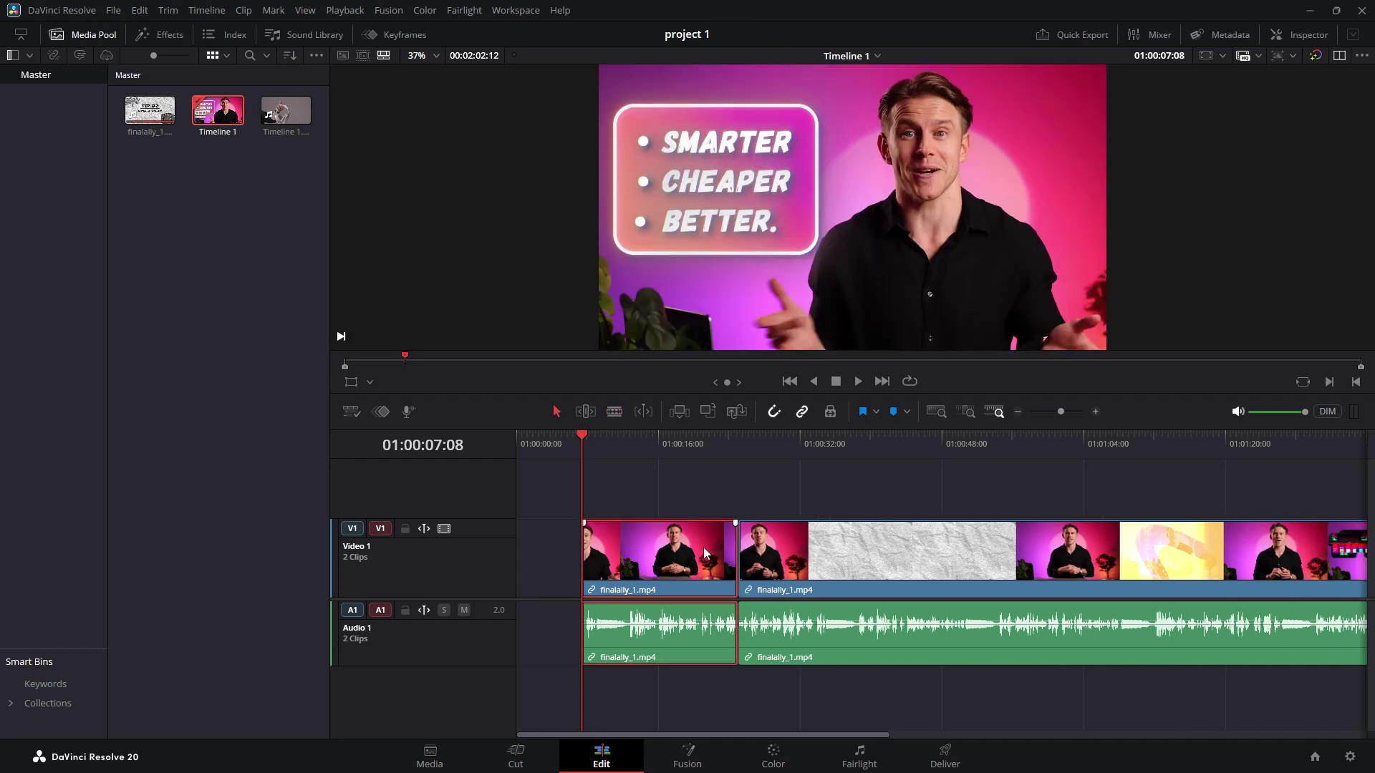
key(Delete)
key(ctrl+s)
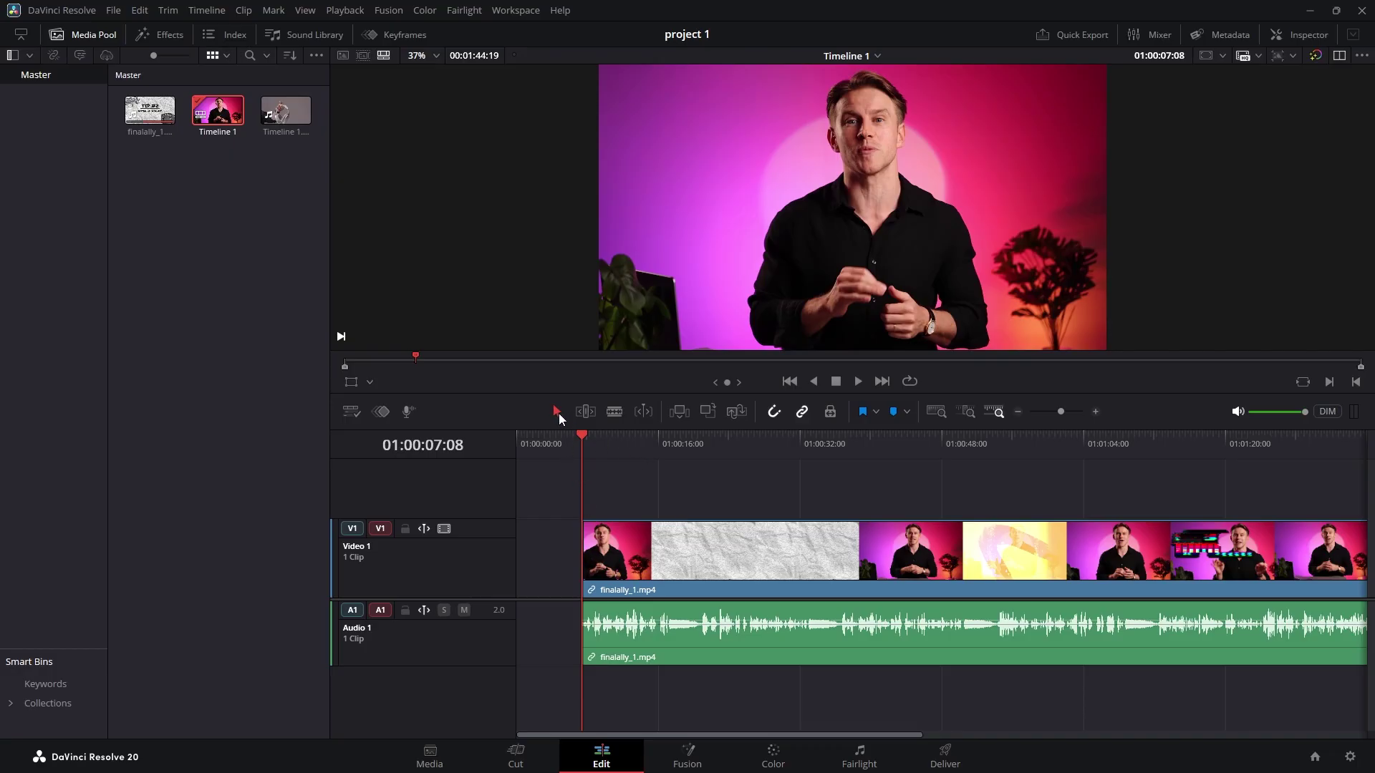
Step: Try splitting the clip at four points between about 22 and 50 seconds with the Blade tool, and undo the splits
key(b)
click(710, 552)
click(878, 552)
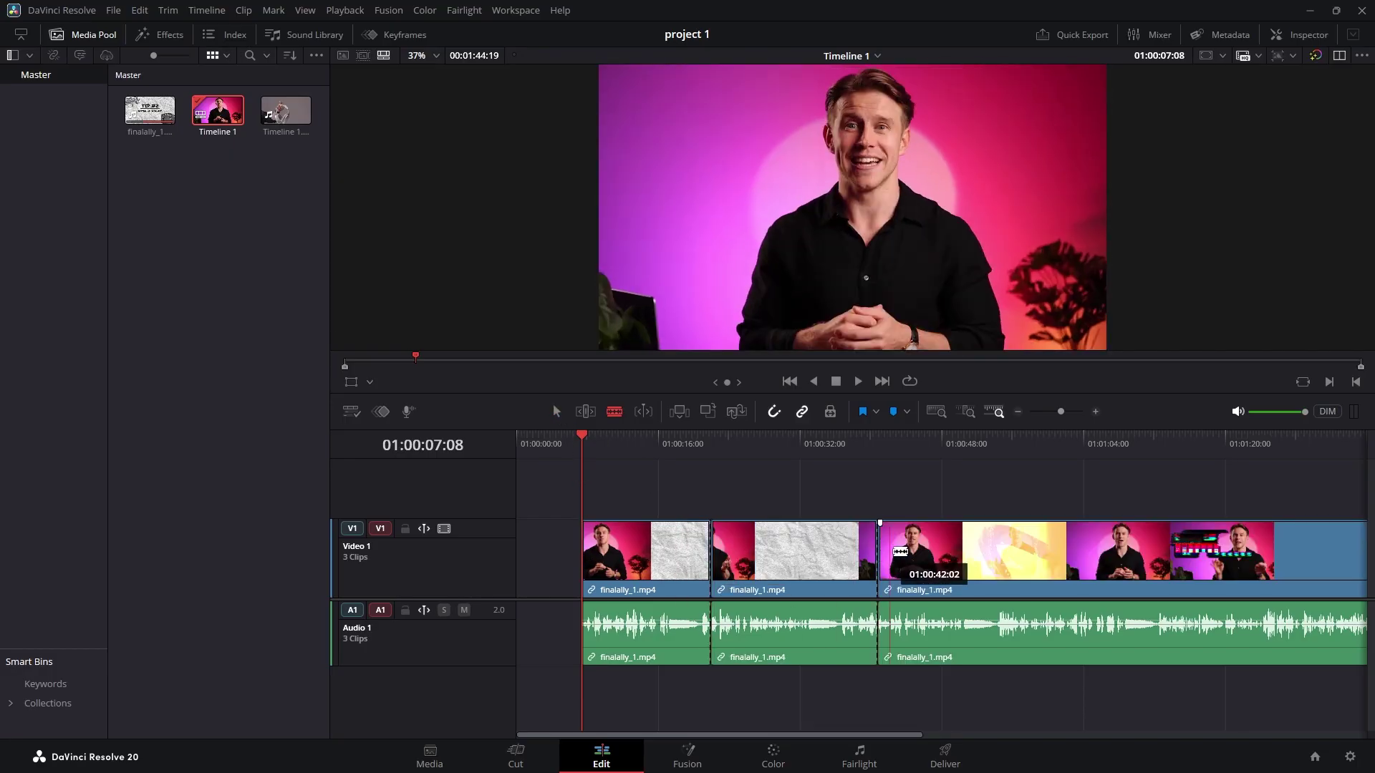
click(957, 615)
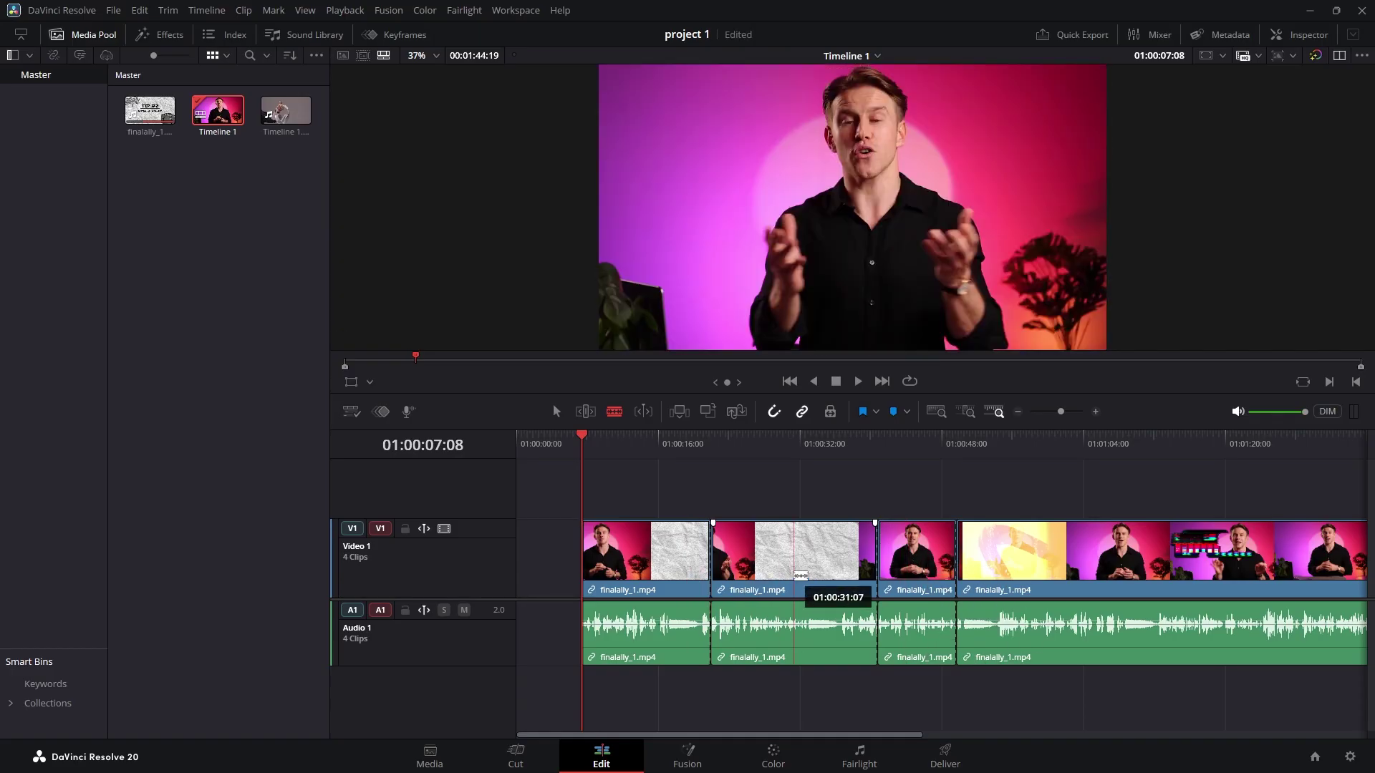
click(795, 566)
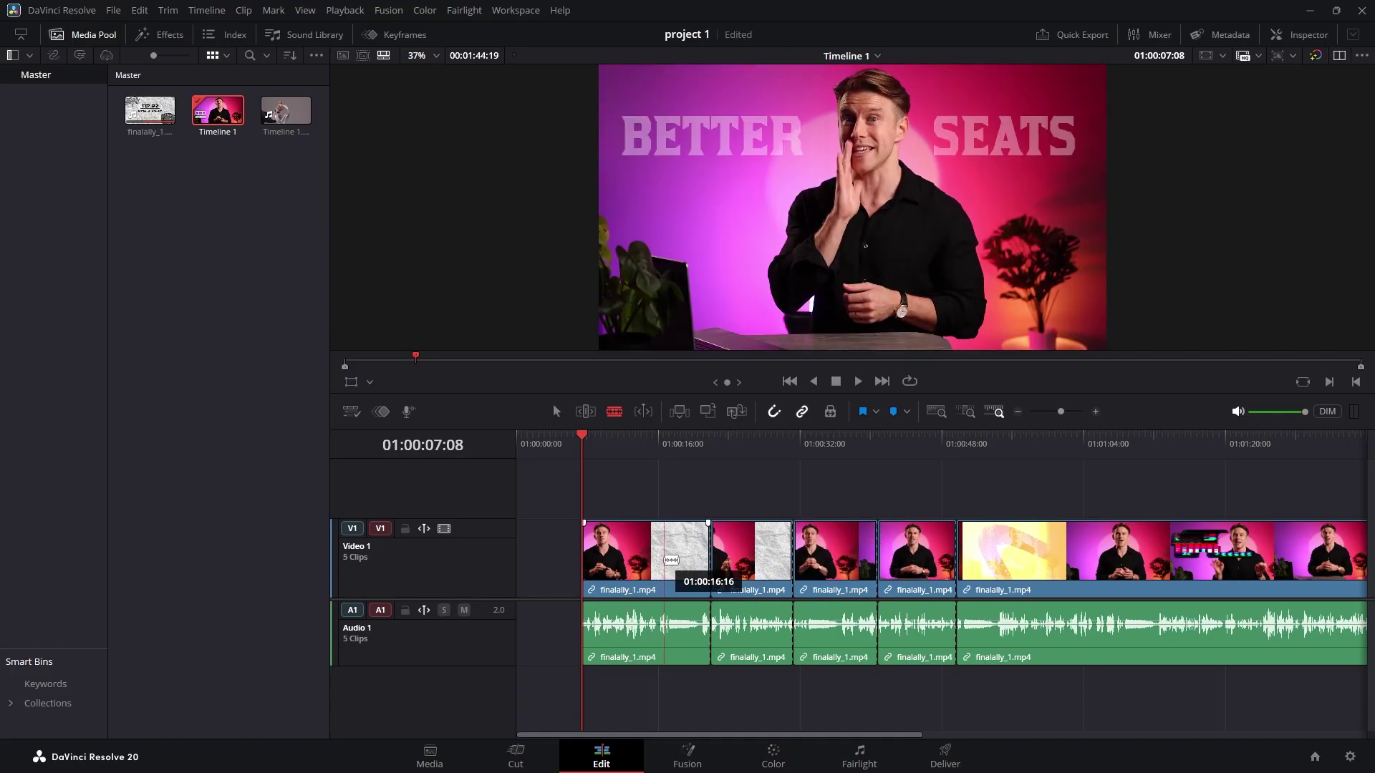
key(ctrl+z)
key(ctrl+z)
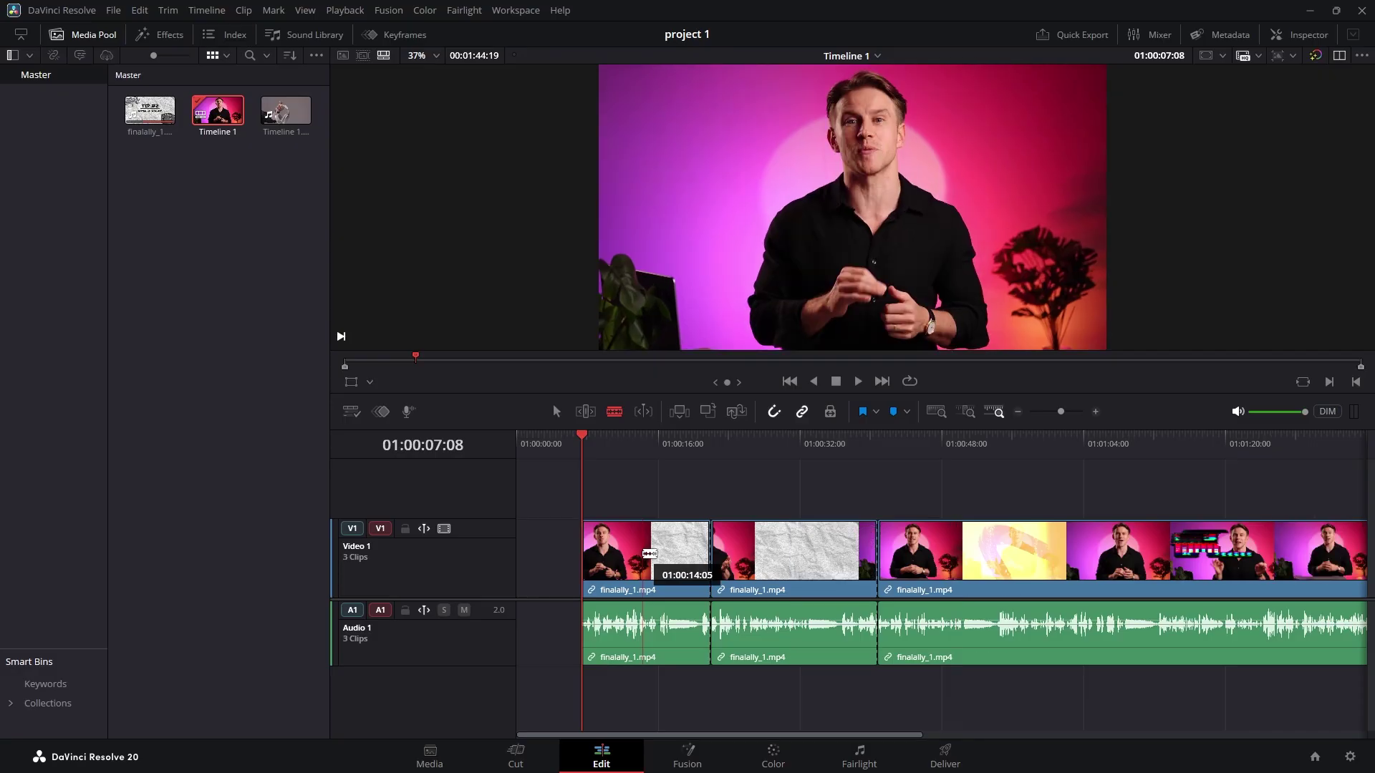
key(ctrl+z)
key(ctrl+z)
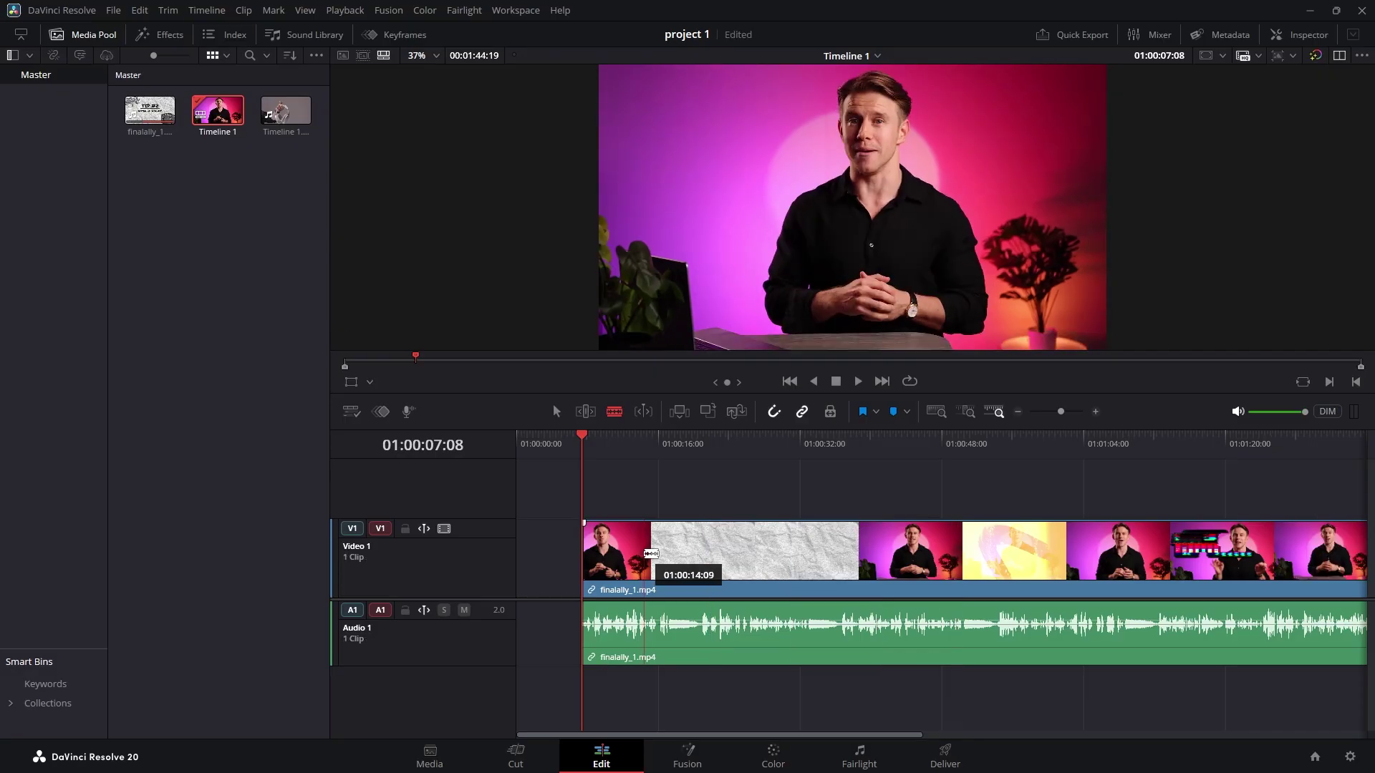
Step: Try more Blade tool splits at about 27, 31 and 43 seconds, undoing them again
click(757, 562)
click(900, 562)
key(ctrl+z)
key(ctrl+z)
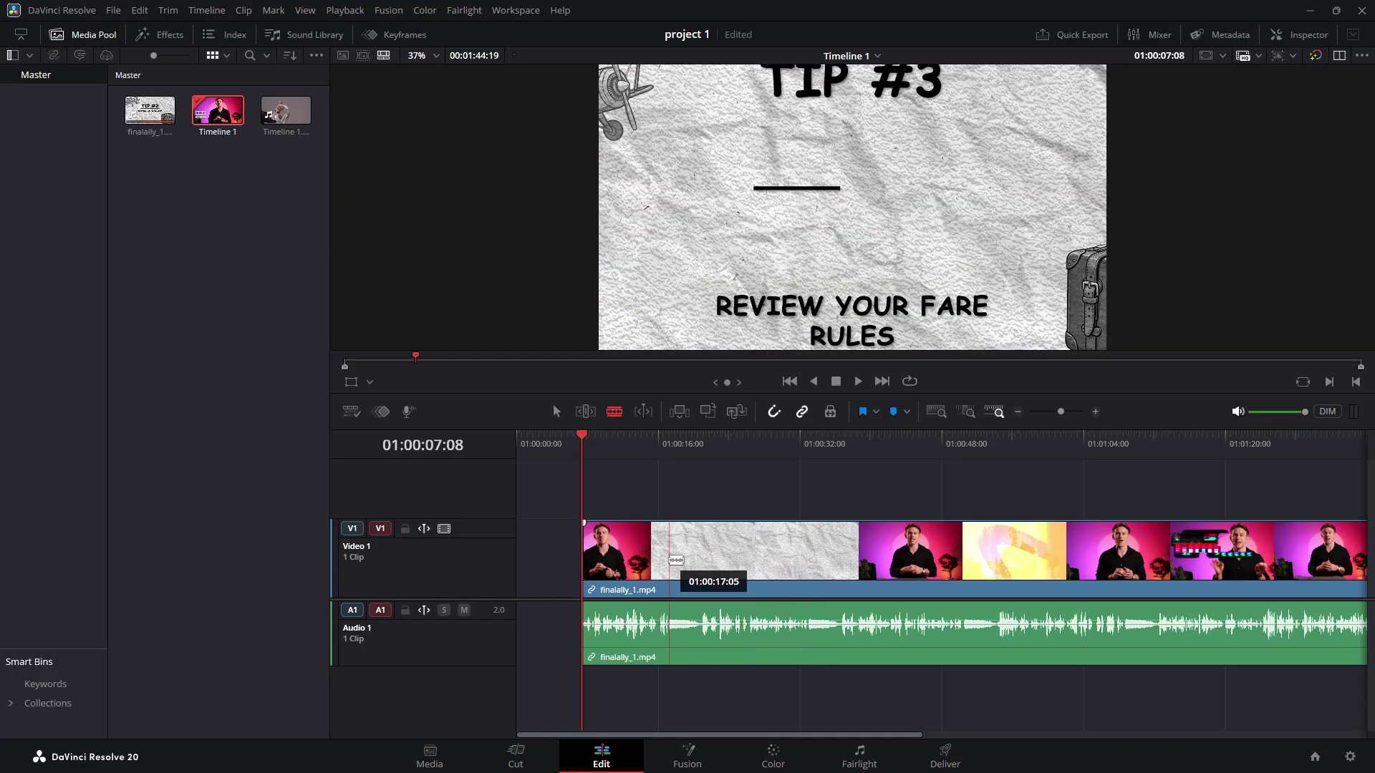
click(794, 562)
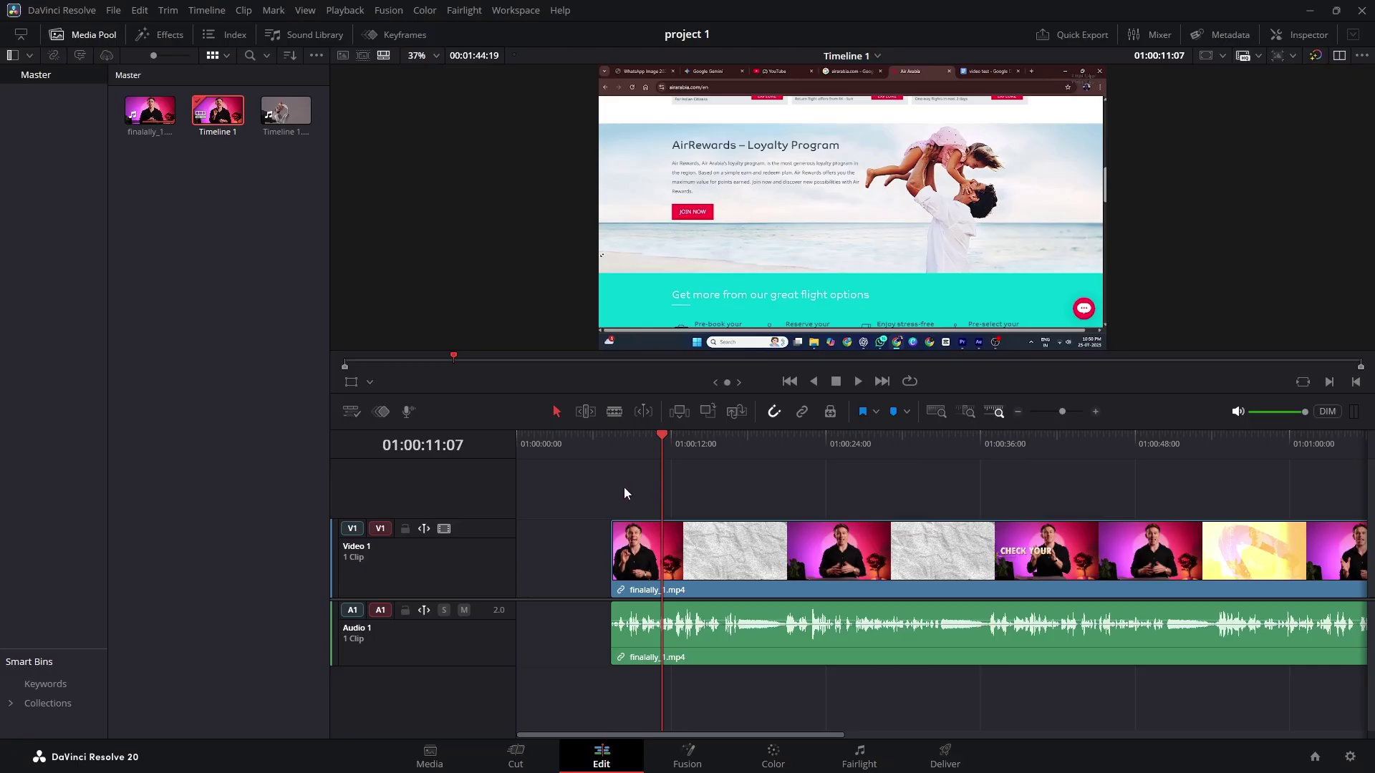
Step: Trim the start edge of the finalally_1 video, and split only its video at about 32 seconds, adjusting that cut point
click(559, 478)
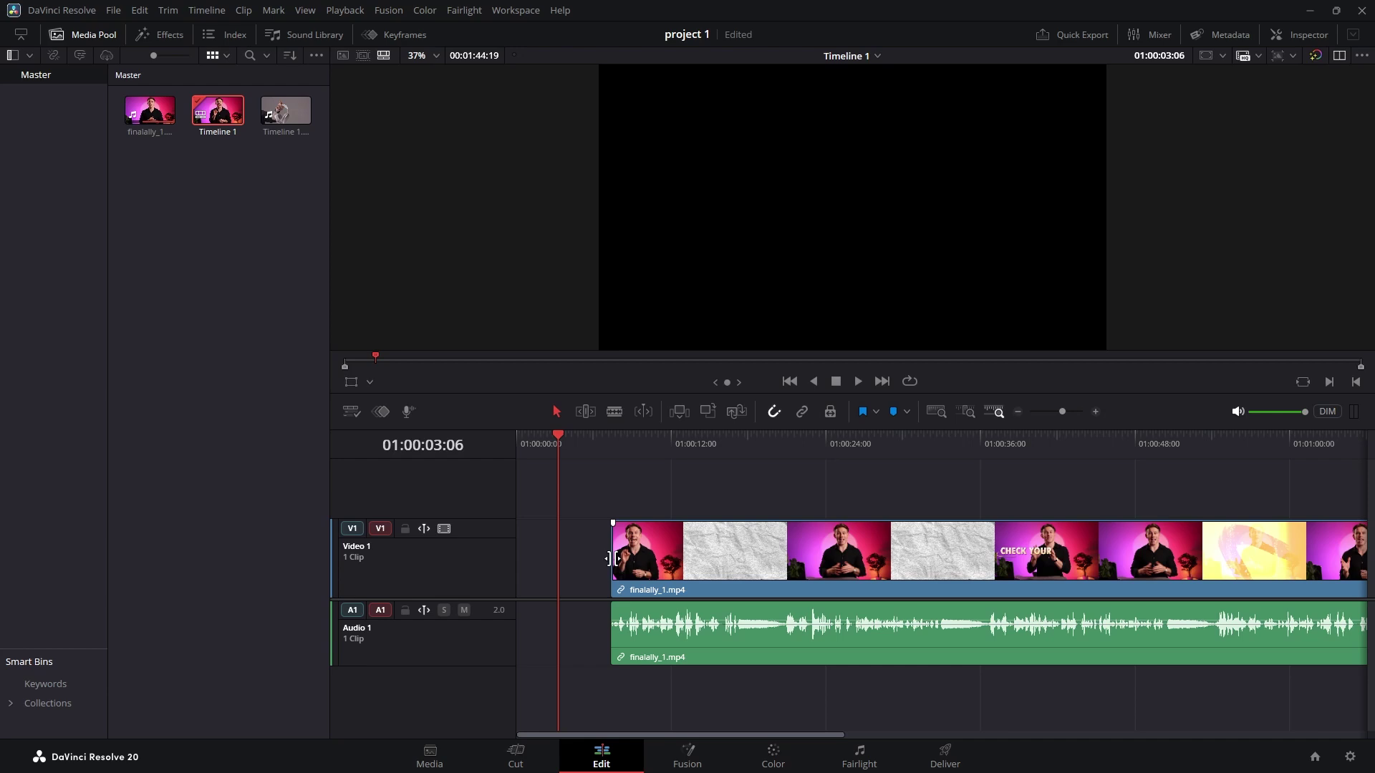
mouse_move(612, 559)
mouse_down()
mouse_move(623, 573)
mouse_move(553, 566)
mouse_move(606, 566)
mouse_up()
key(b)
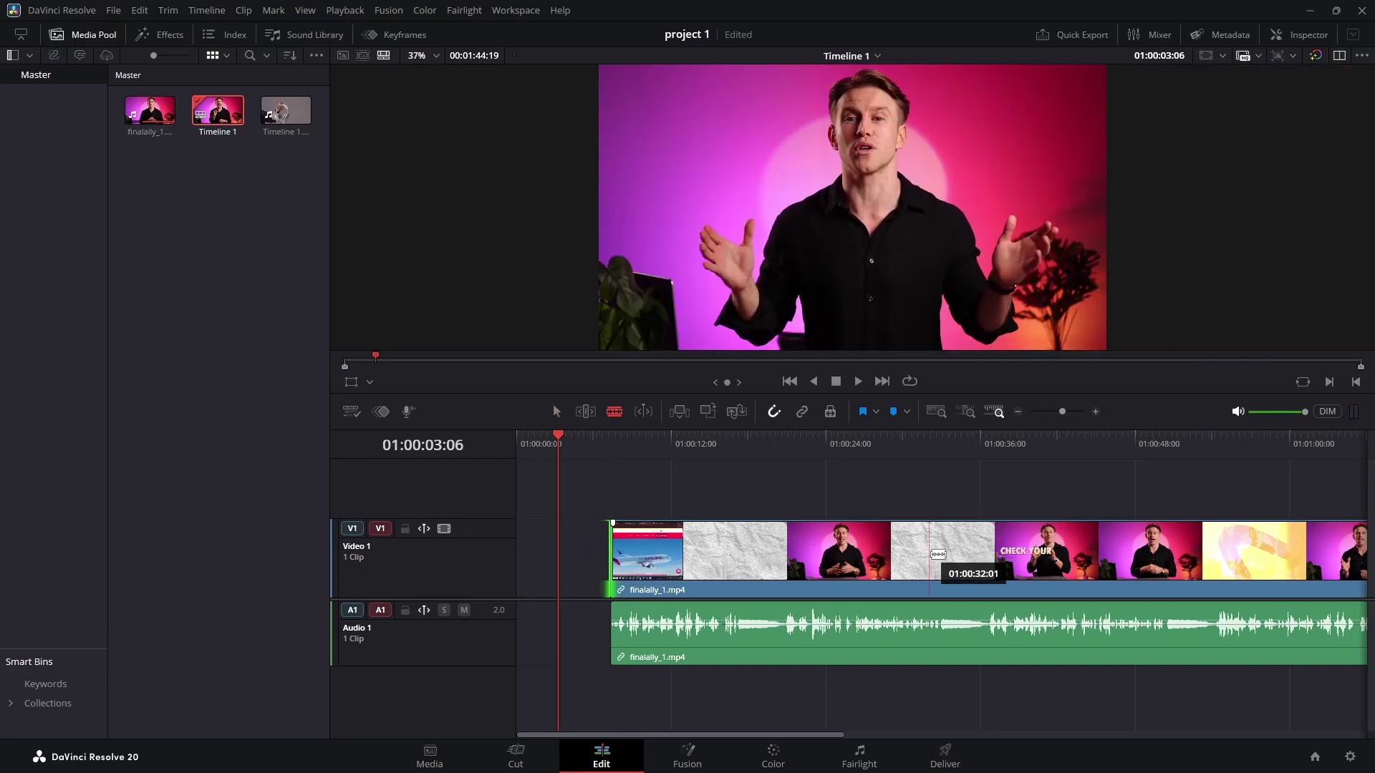
click(931, 557)
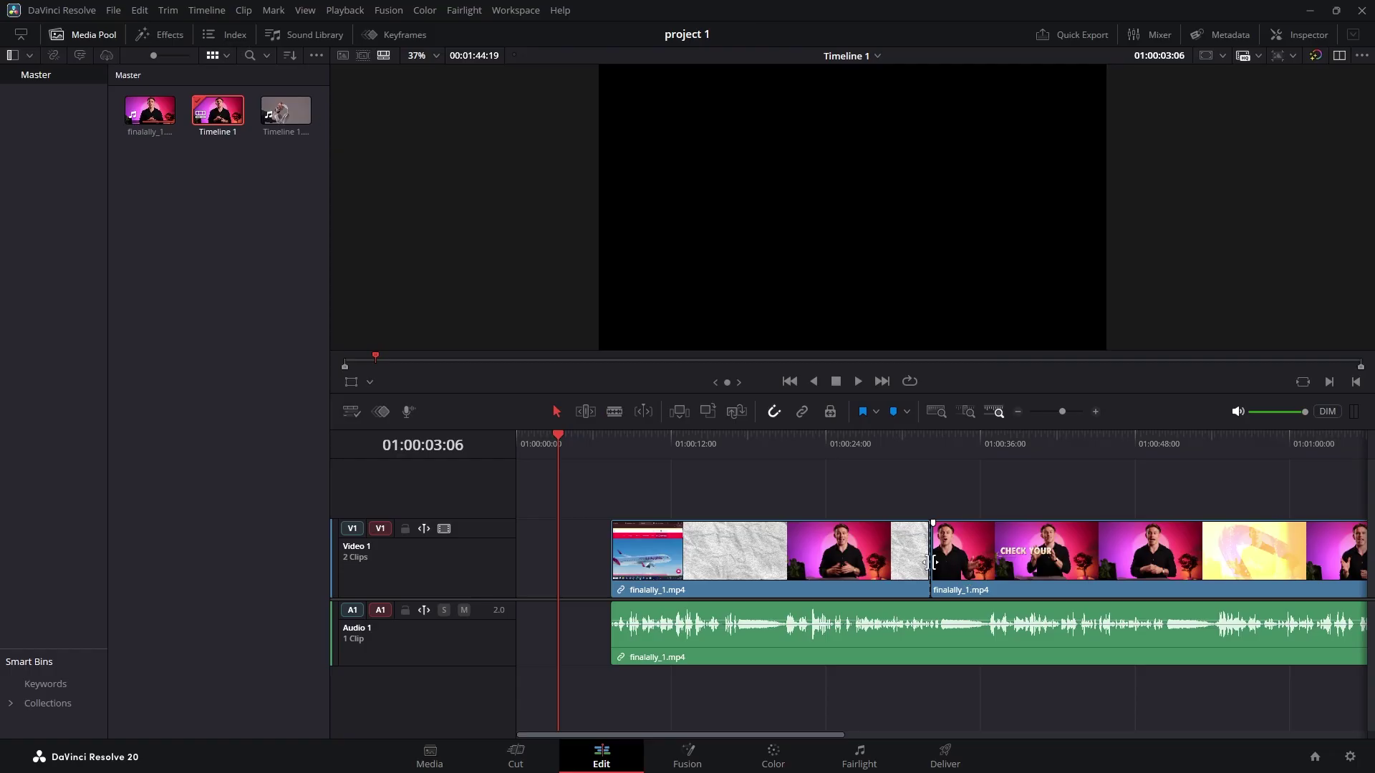
drag(934, 563, 1006, 572)
Step: Place the Timeline 1 video on Video 2 at about 20 seconds, and cut away all footage and audio after about 31.5 seconds
drag(285, 114, 774, 491)
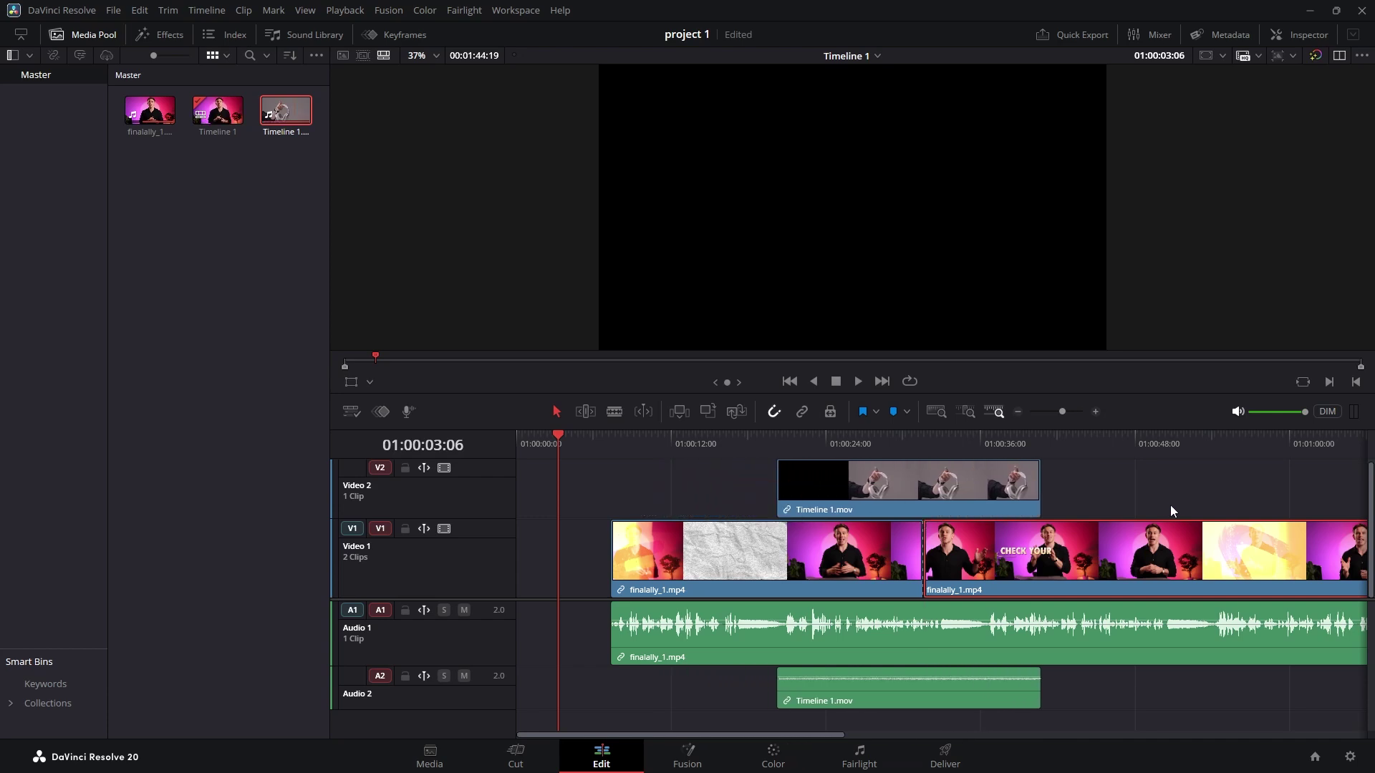
key(b)
click(924, 630)
drag(1113, 502, 1213, 619)
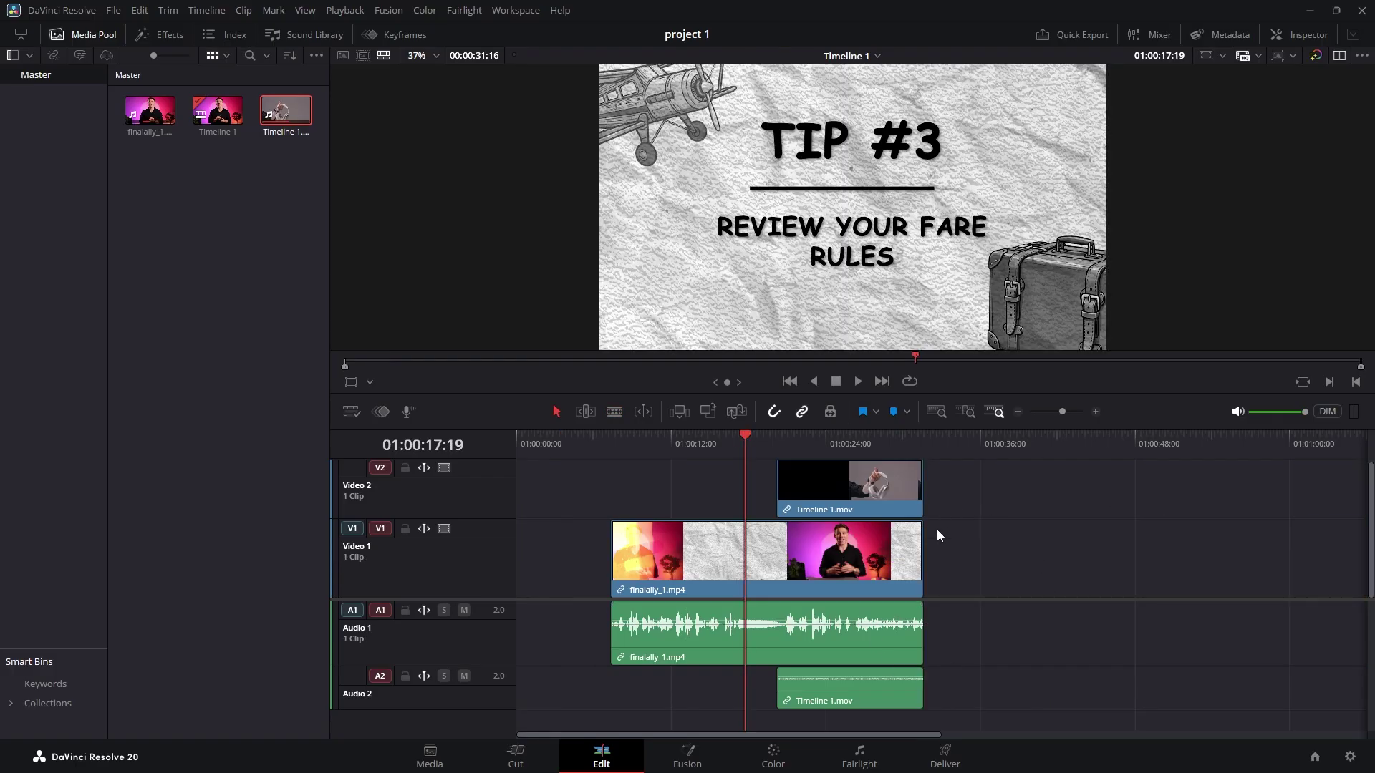
Step: With linked selection off, delete only the Timeline 1 clip's audio and move the playhead to the start of its video
click(869, 486)
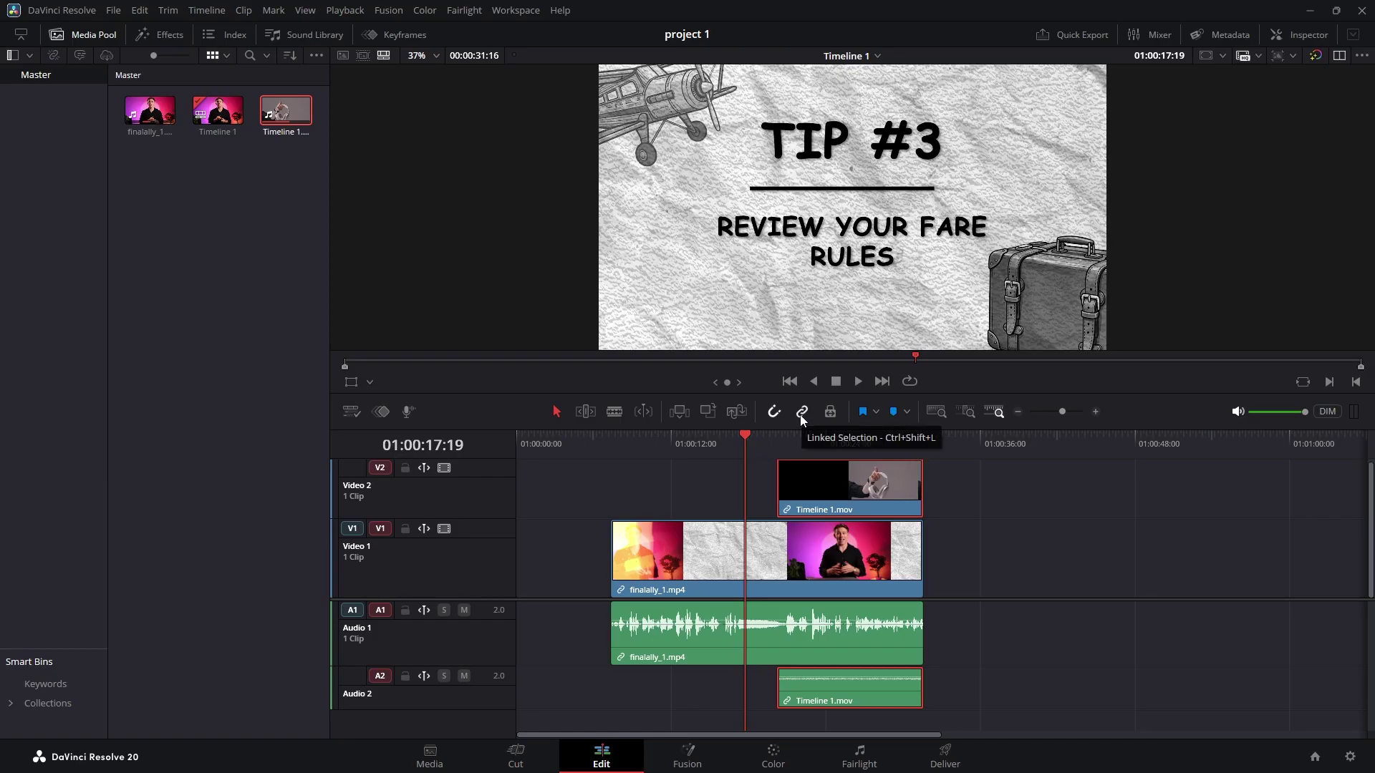
click(819, 701)
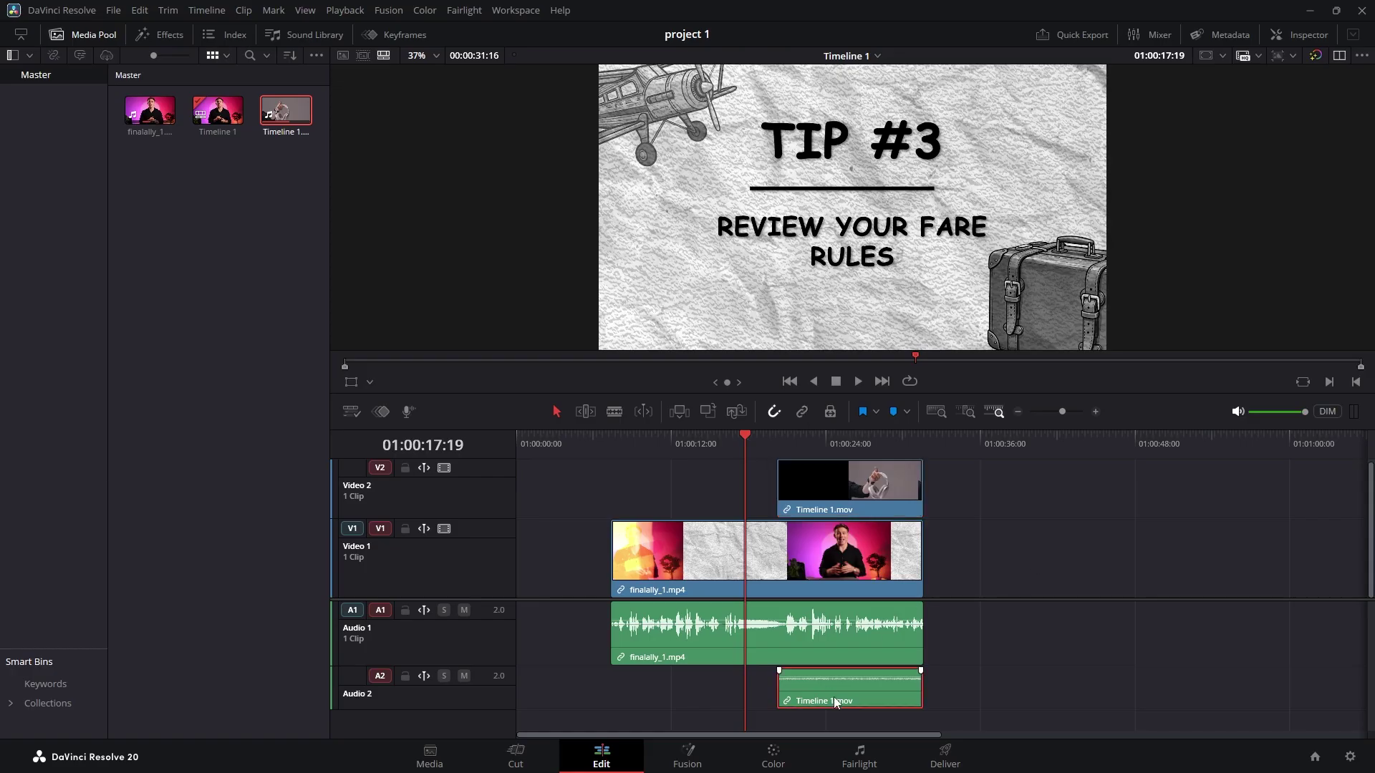
key(Delete)
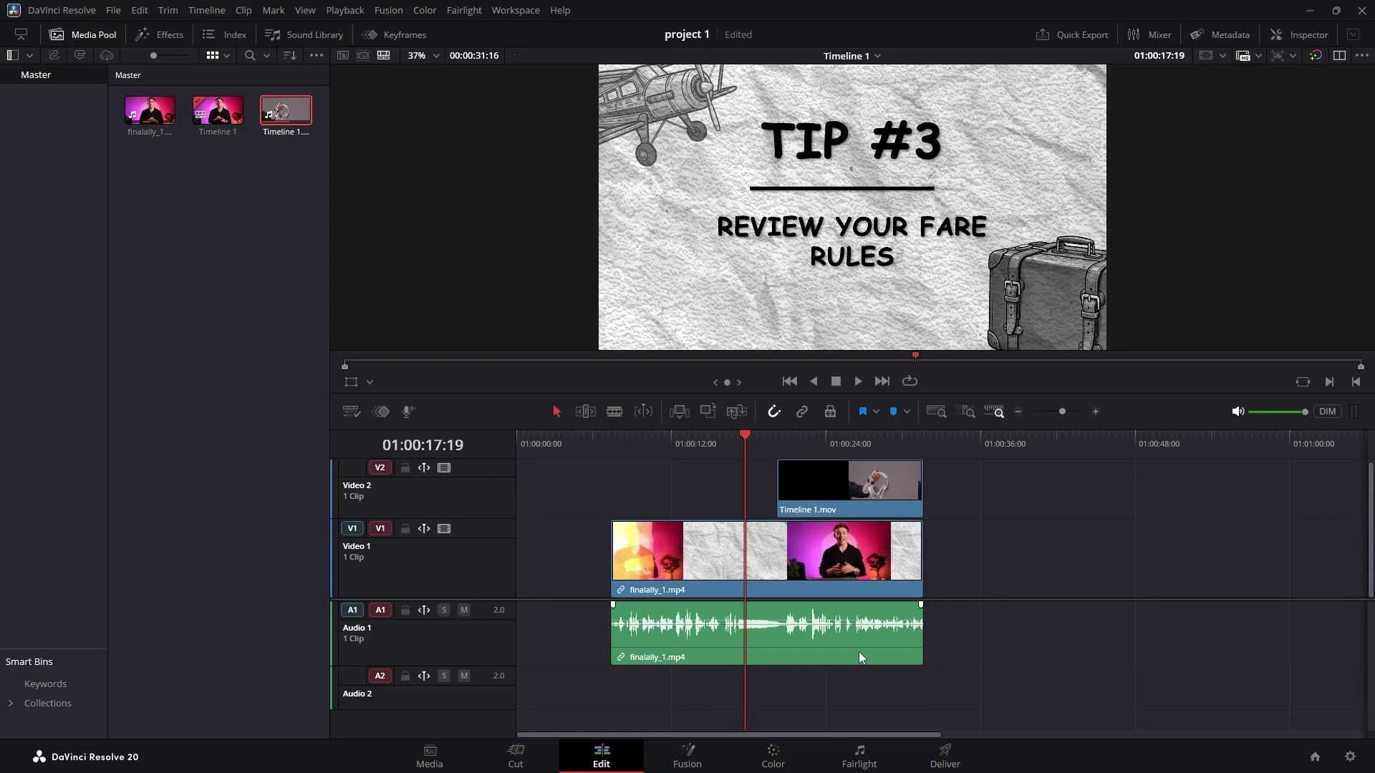
click(780, 445)
drag(773, 445, 777, 438)
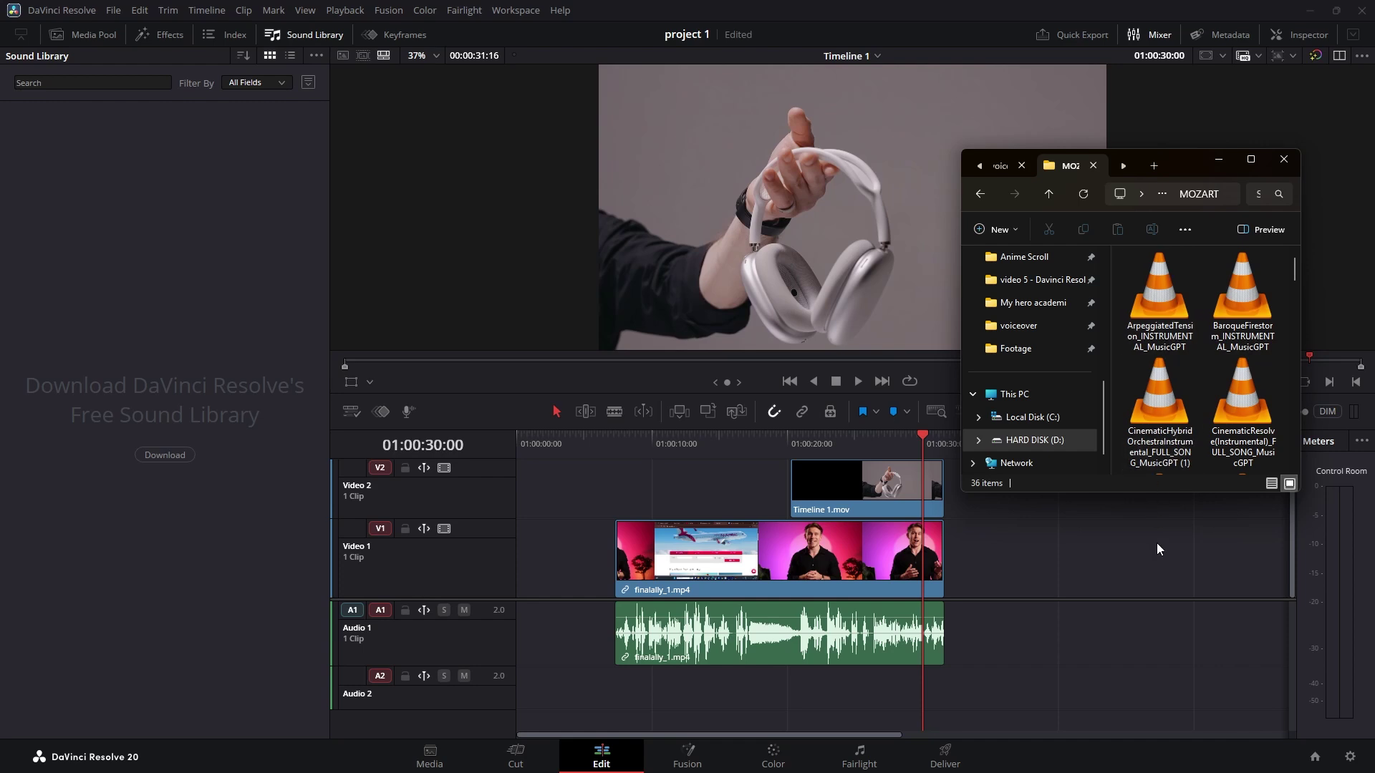
Step: Add ArpeggiatedTension_INSTRUMENTAL_MusicGPT from the MOZART folder to Audio 2 beneath the footage, and cut off the part beyond the video's end
drag(1164, 309, 618, 682)
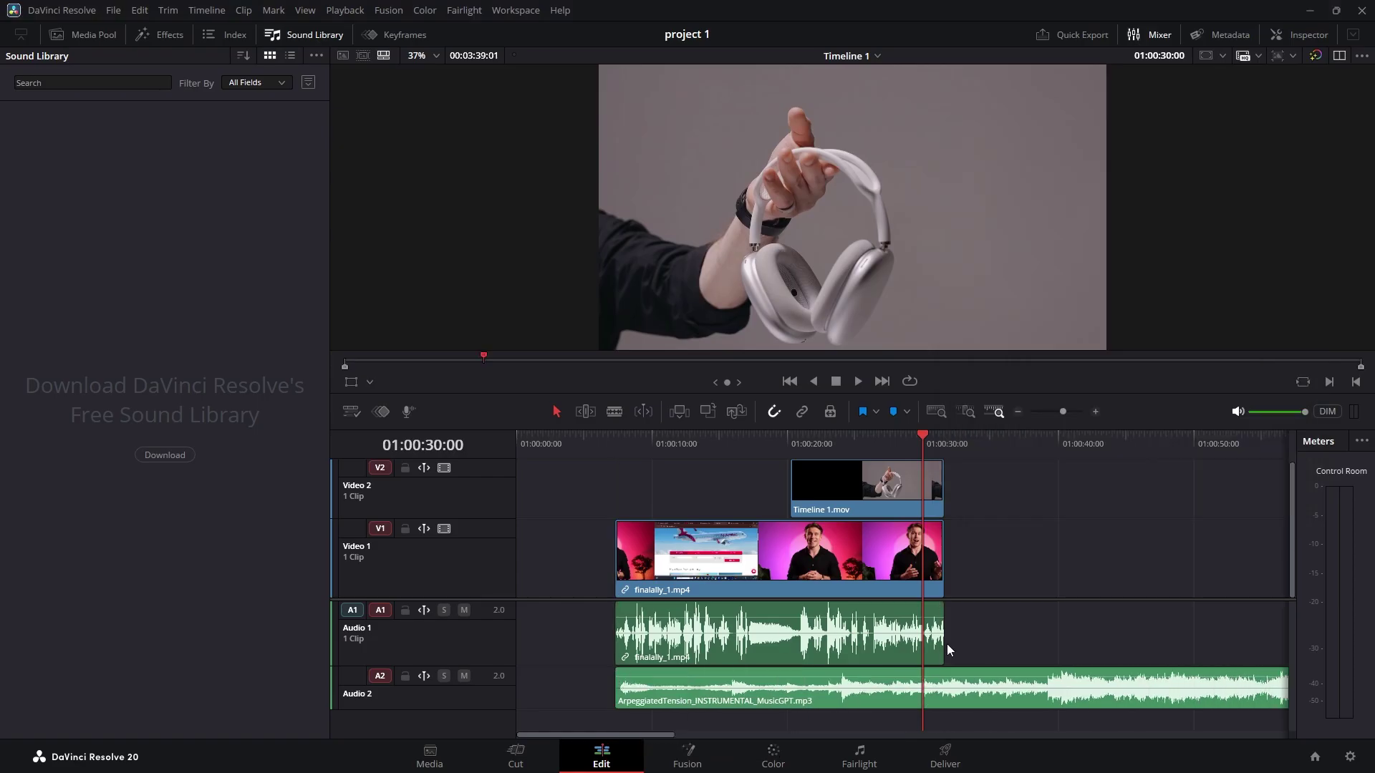
key(b)
click(956, 688)
key(a)
click(969, 690)
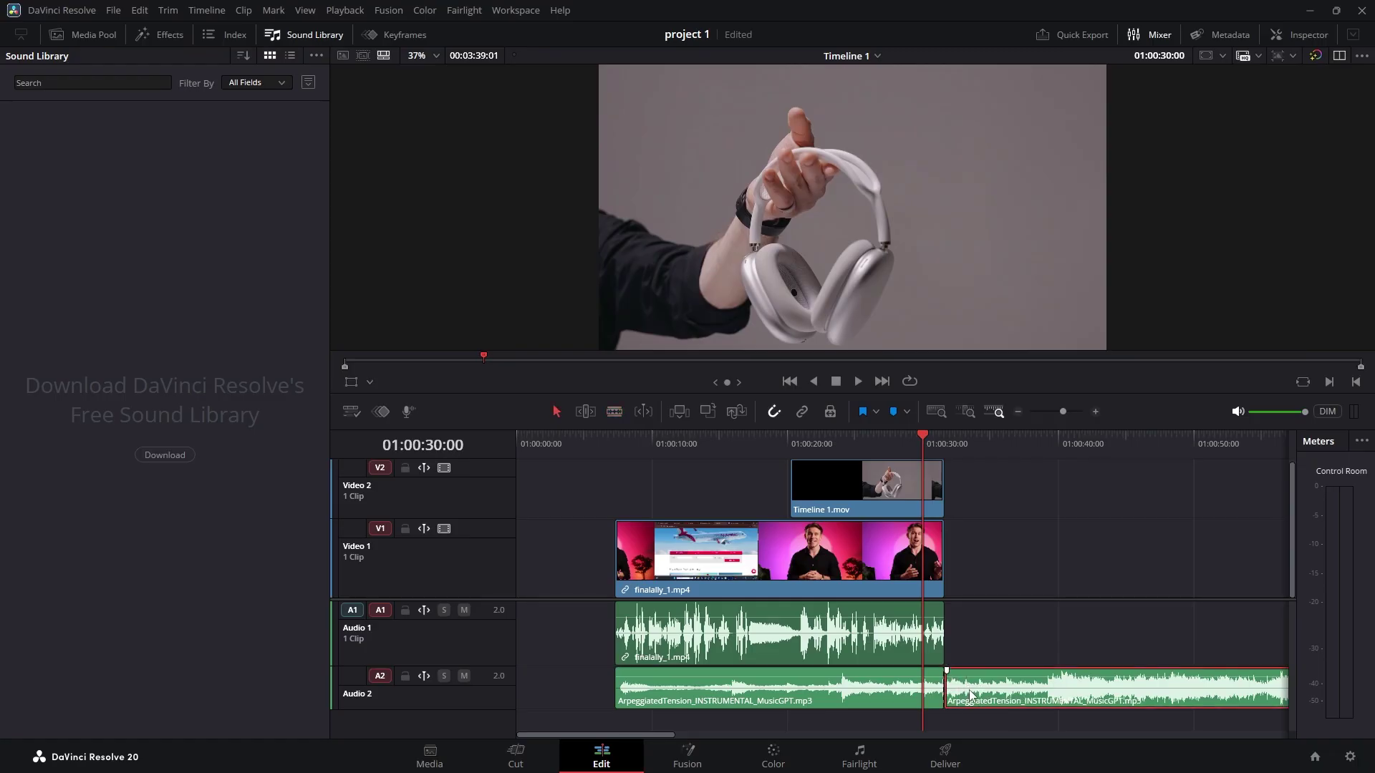
key(Delete)
Step: Save the project and play the timeline from about 8 seconds to check the music under the footage
key(ctrl+s)
click(629, 453)
key(space)
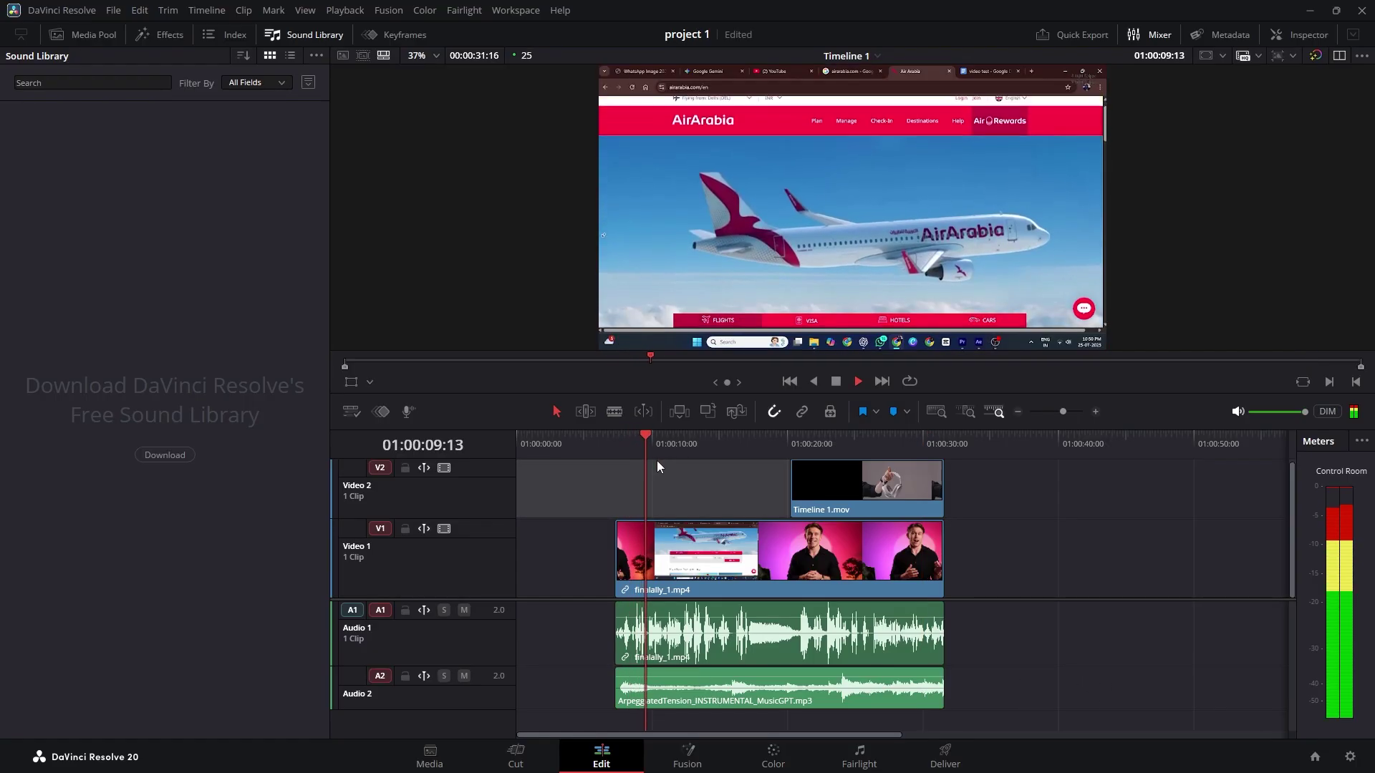
Step: Stop playback, lower the volume of the music clip on Audio 2 around 17 seconds, and save the project
key(space)
drag(733, 444, 753, 446)
scroll(703, 673, up, 3)
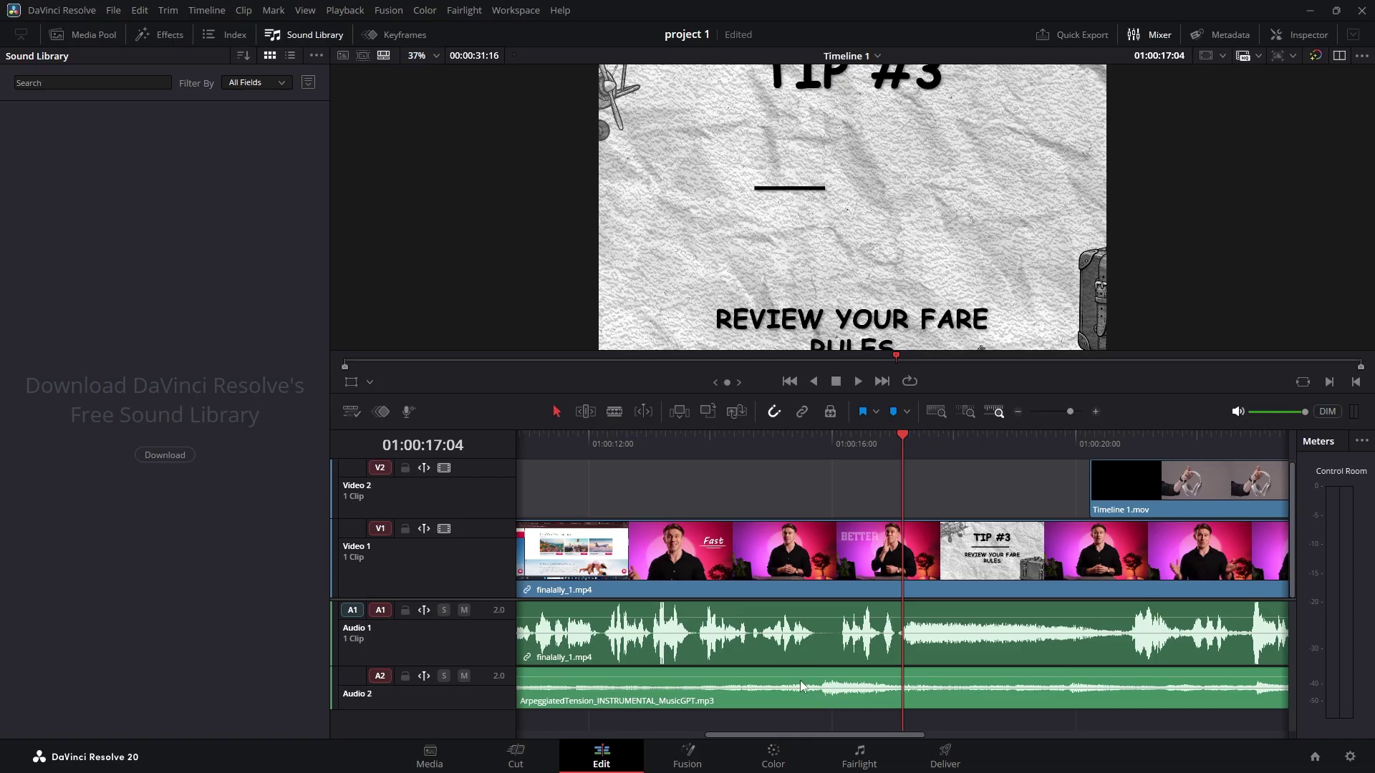
drag(808, 679, 805, 685)
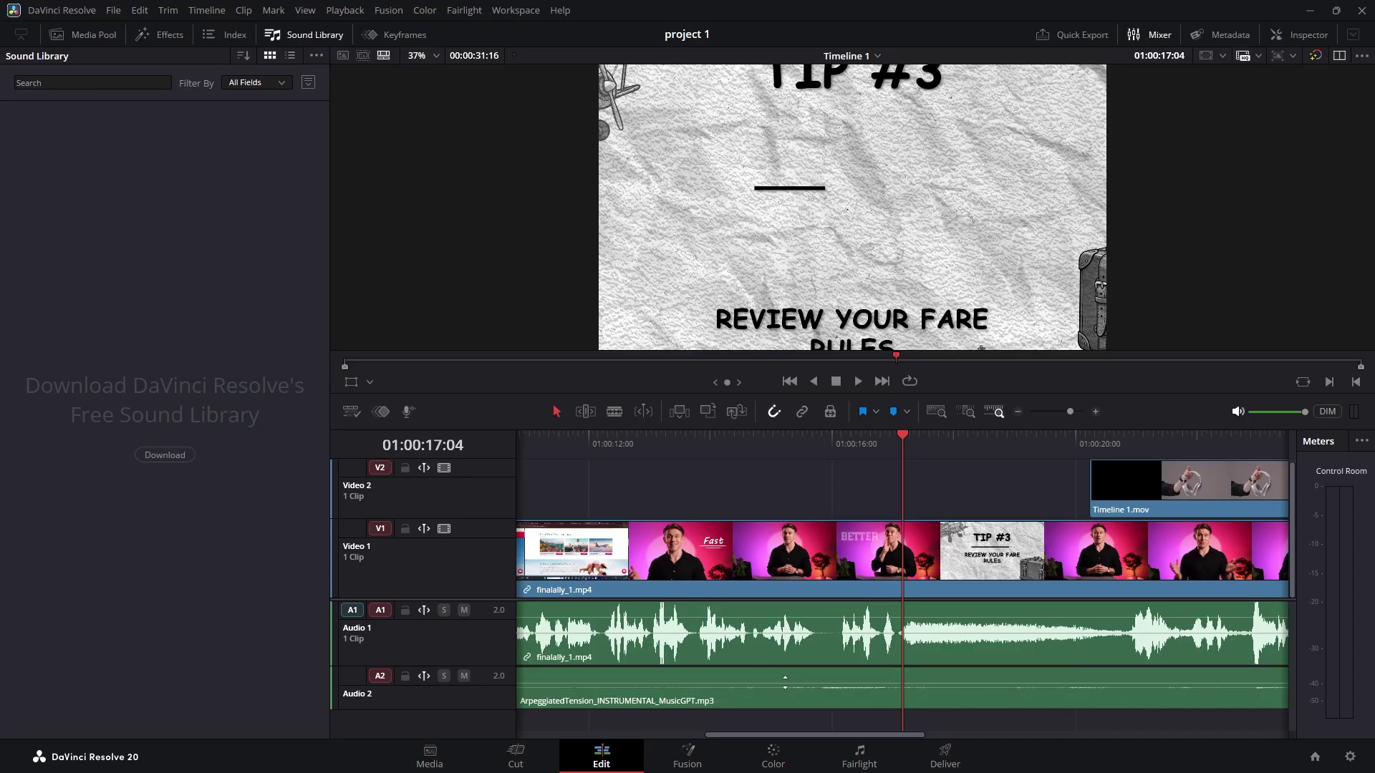
click(785, 678)
key(ctrl+minus)
key(ctrl+s)
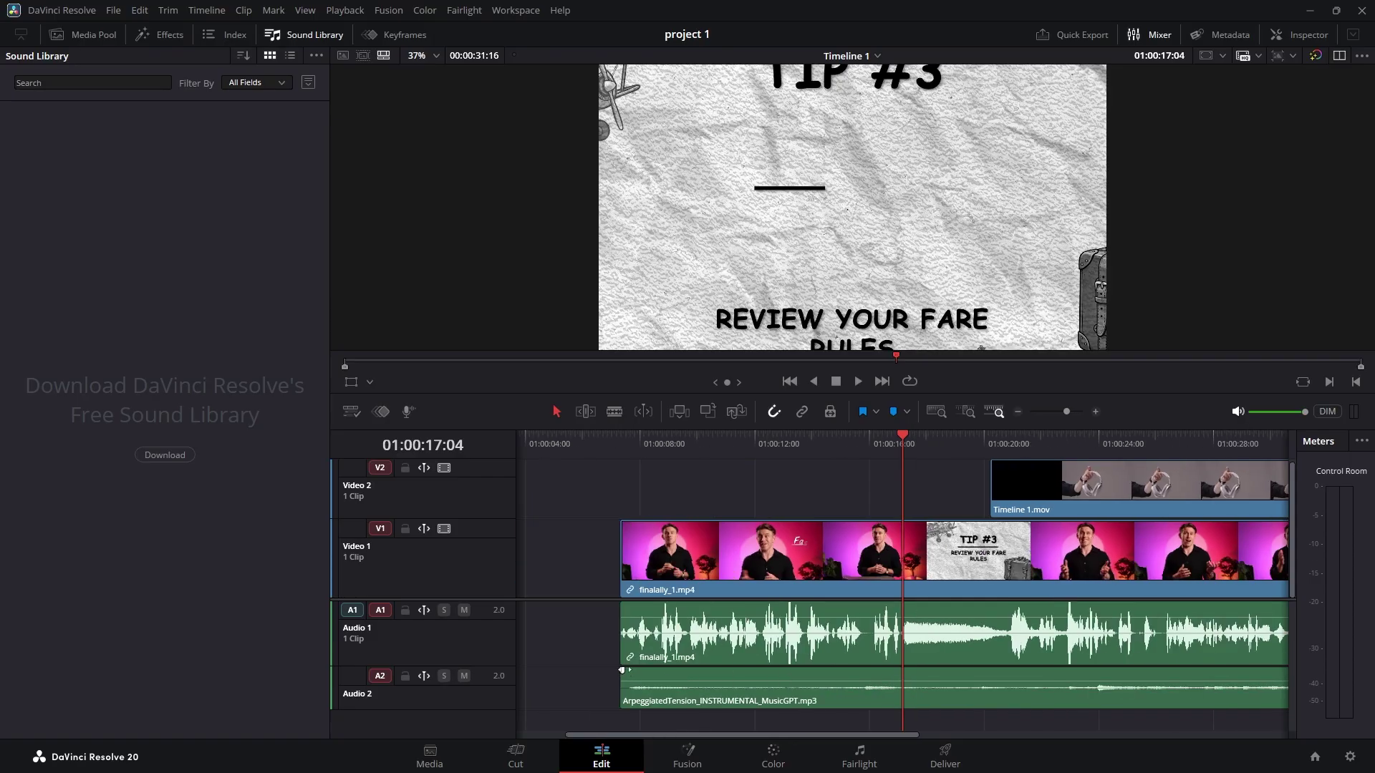
Step: Fade the music clip on Audio 2 in over about 3 seconds and out at its end, and play briefly to check it
drag(621, 670, 716, 671)
scroll(726, 672, down, 3)
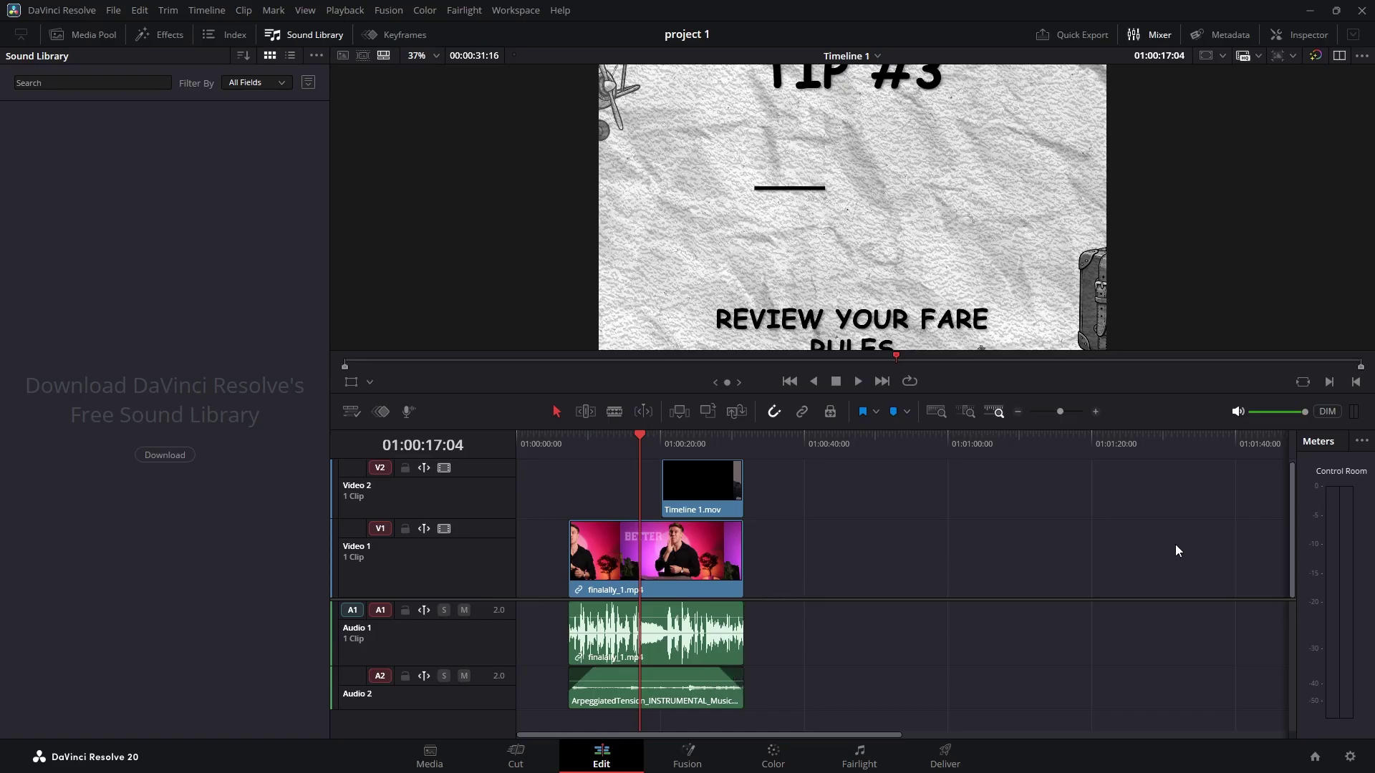
key(space)
key(space)
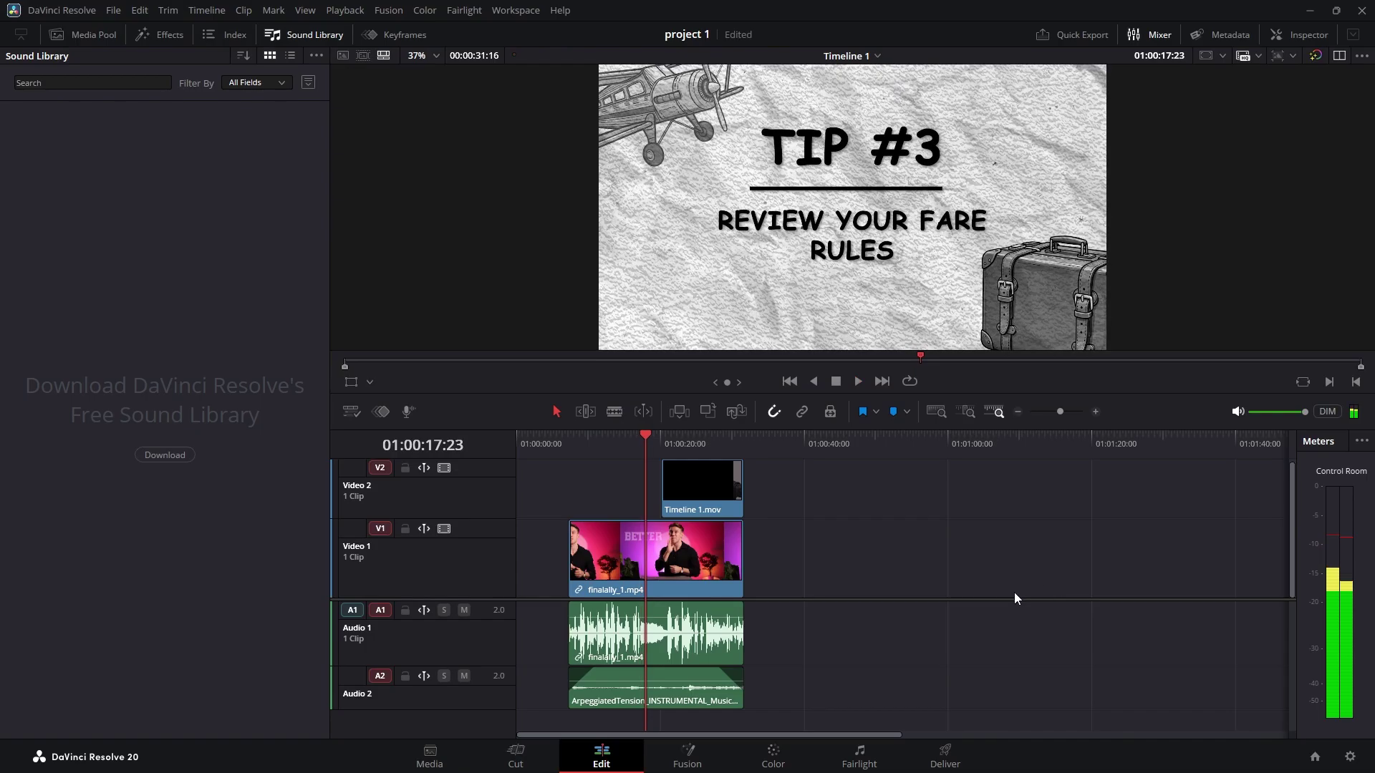
Step: Lower the volume of the finalally_1 audio clip on Audio 1 and play a short stretch of the timeline
scroll(1016, 592, up, 3)
scroll(1013, 592, up, 3)
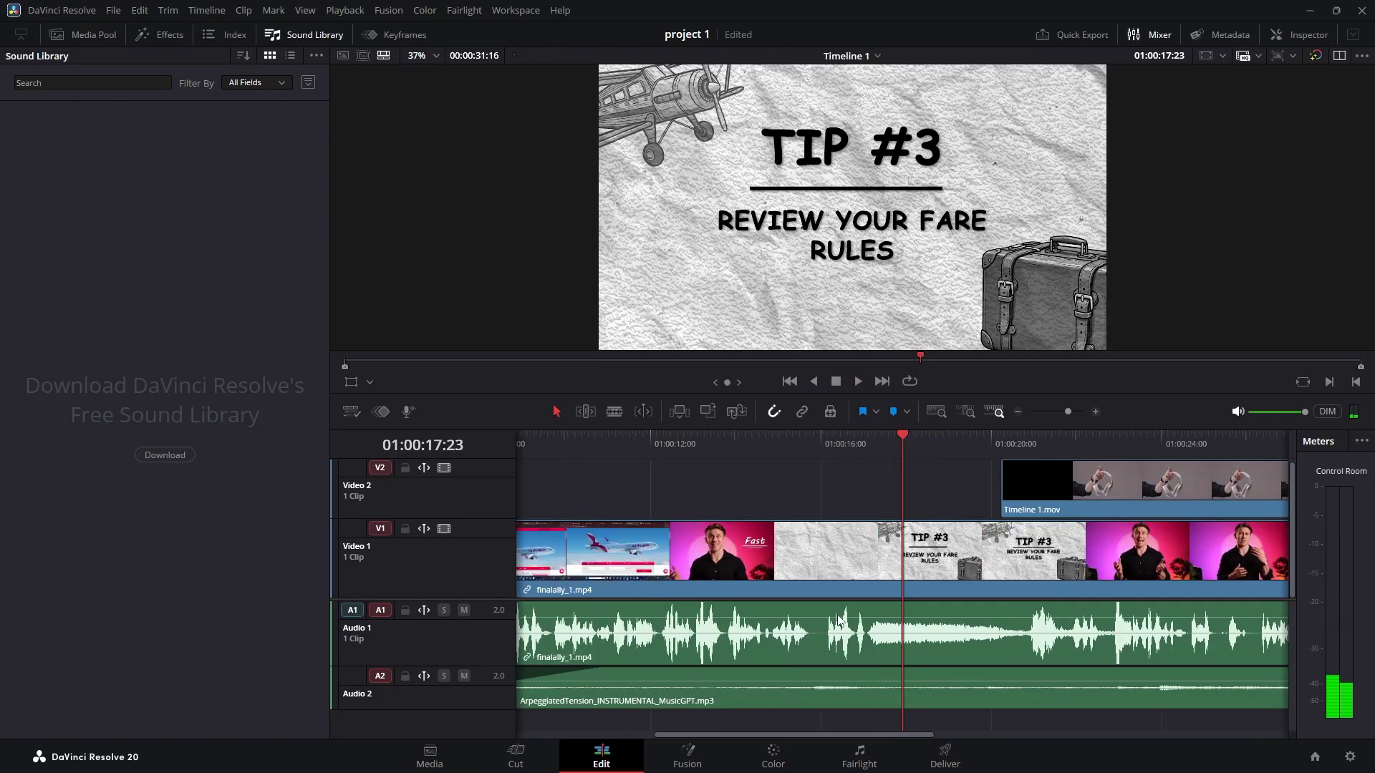
drag(817, 617, 822, 620)
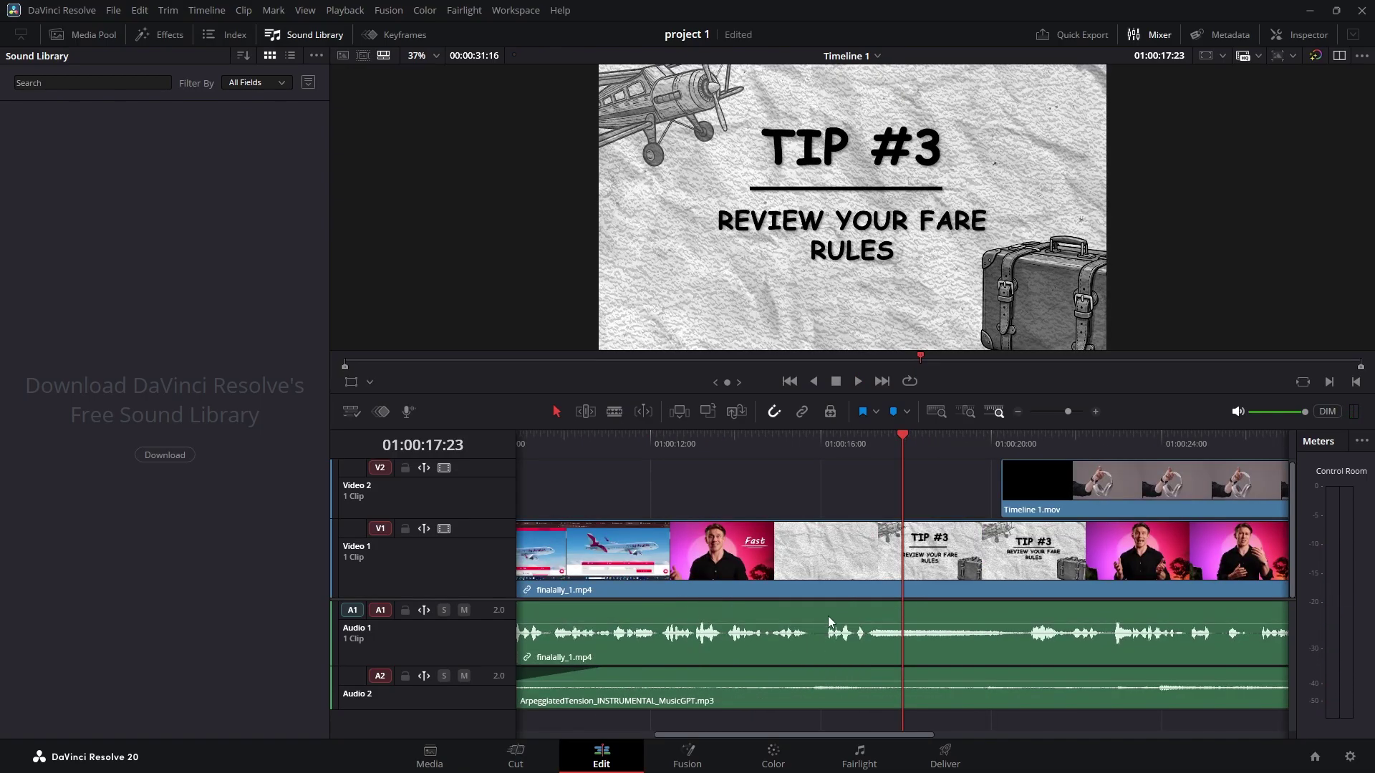
key(space)
key(space)
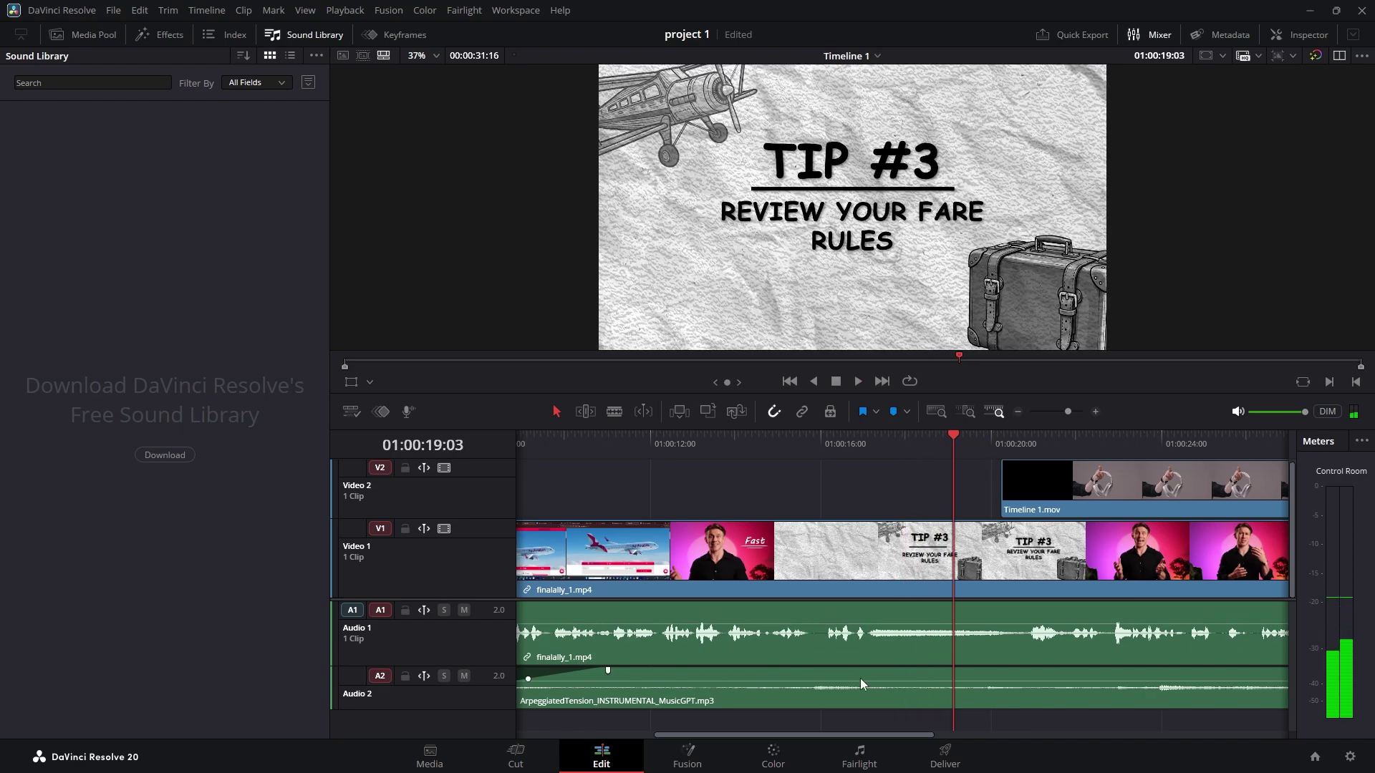
Step: Raise the music clip's volume on Audio 2, nudge the finalally_1 audio volume up slightly, and play to compare the levels
drag(860, 678, 863, 677)
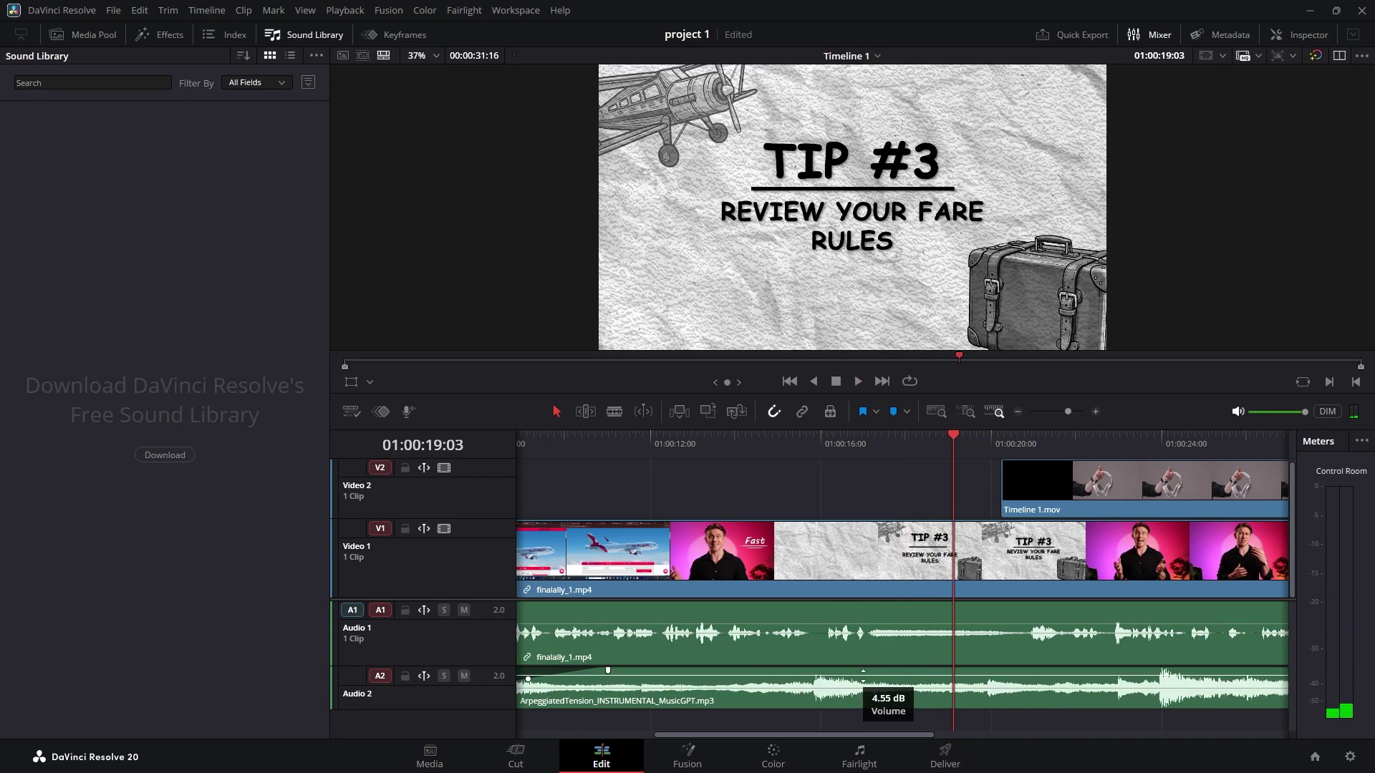
key(space)
key(space)
drag(875, 625, 875, 618)
key(space)
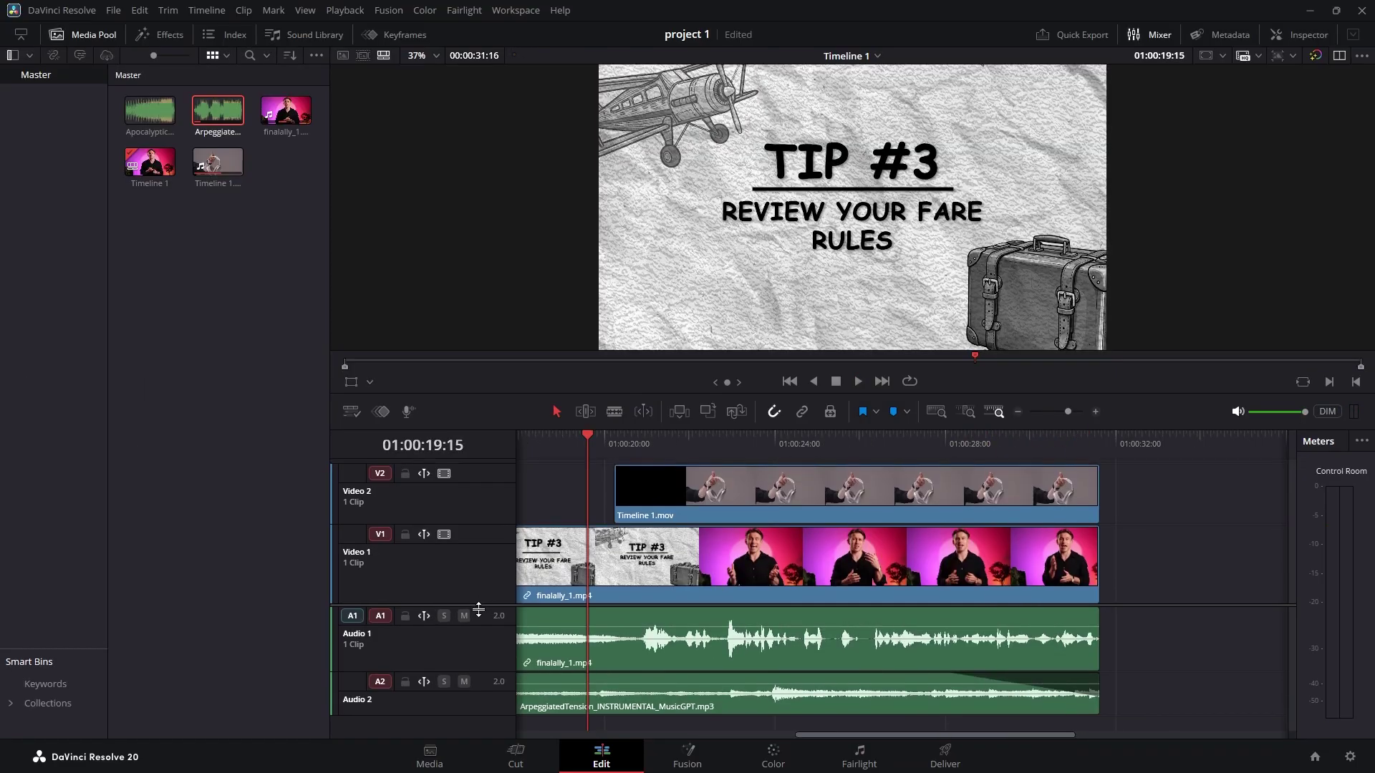
Step: Give the video tracks more room and add a Vertical Slide Lower Third title on Video 3 above the start of the Timeline 1 clip
drag(479, 609, 473, 630)
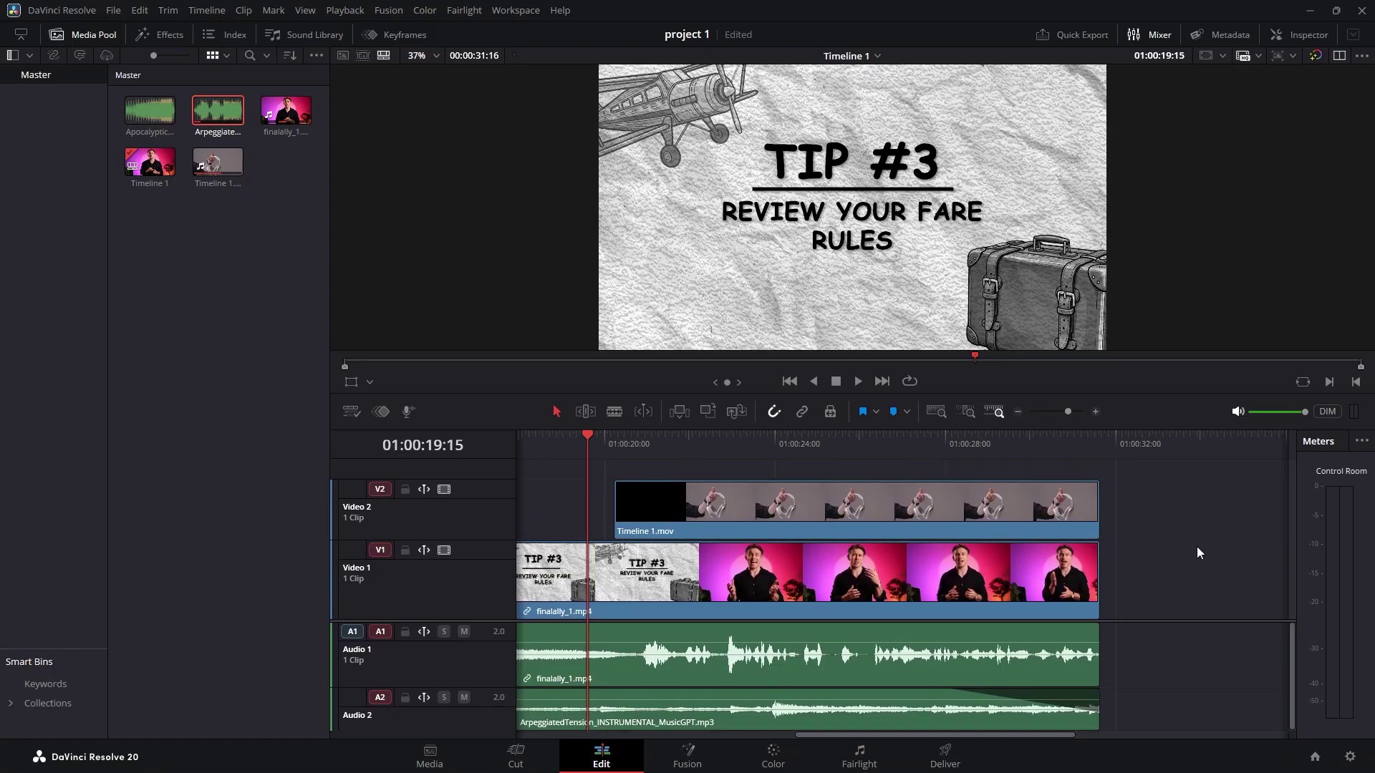
click(160, 34)
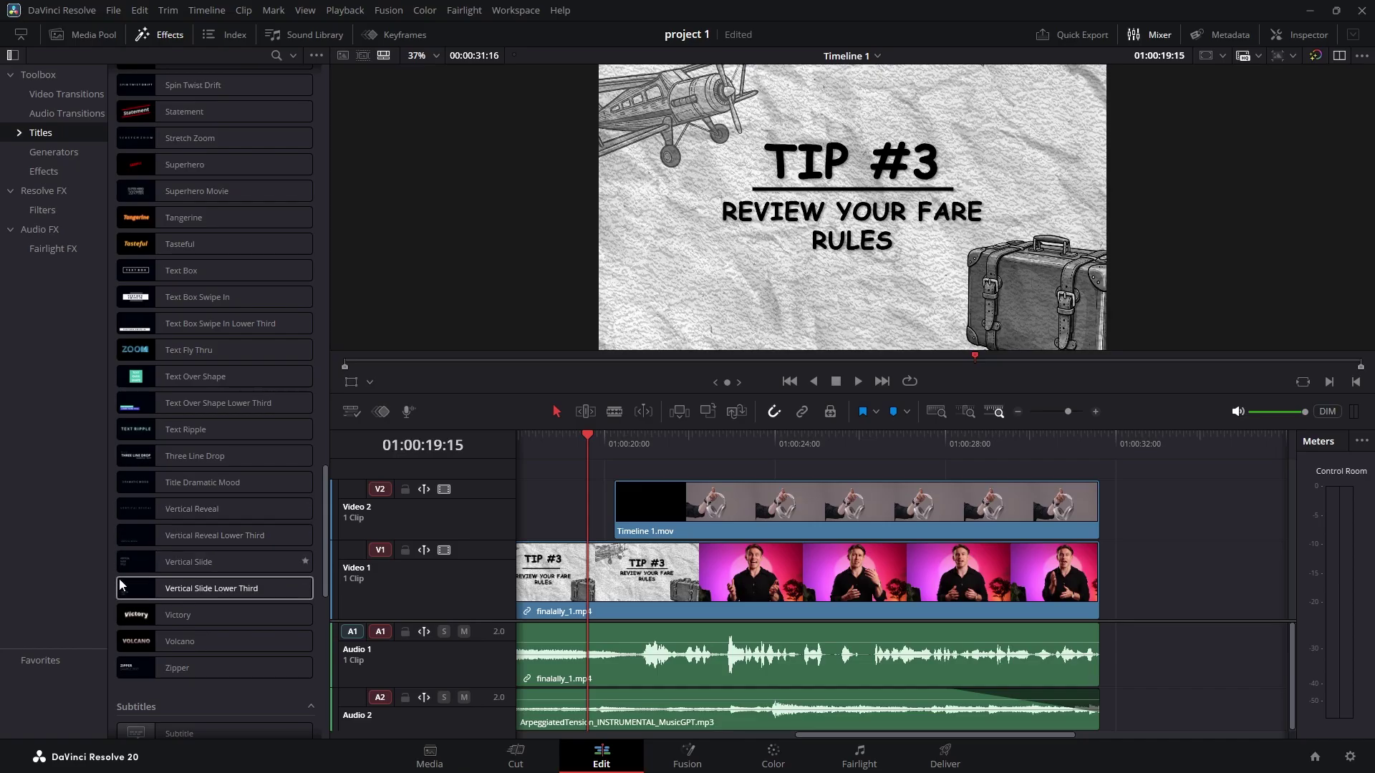
click(134, 593)
drag(133, 593, 681, 495)
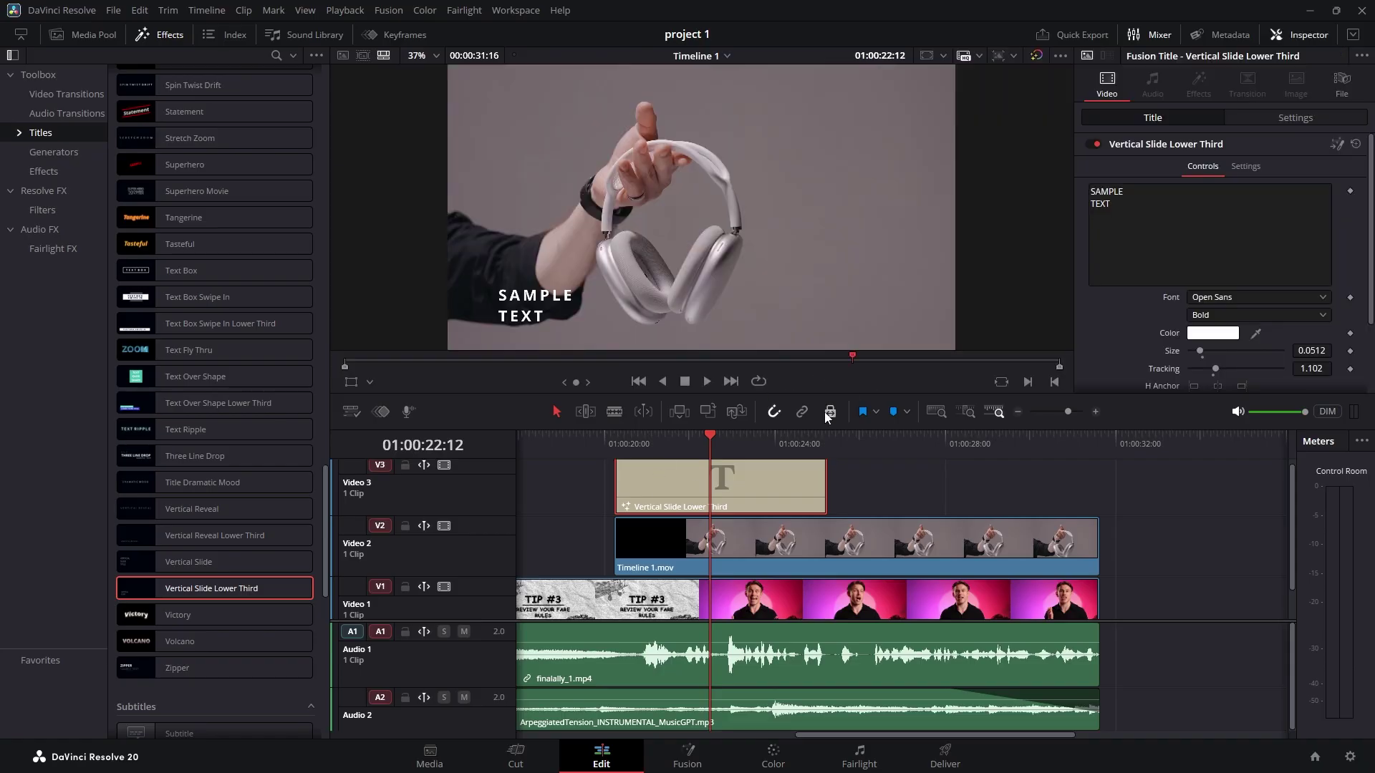
scroll(1137, 221, down, 3)
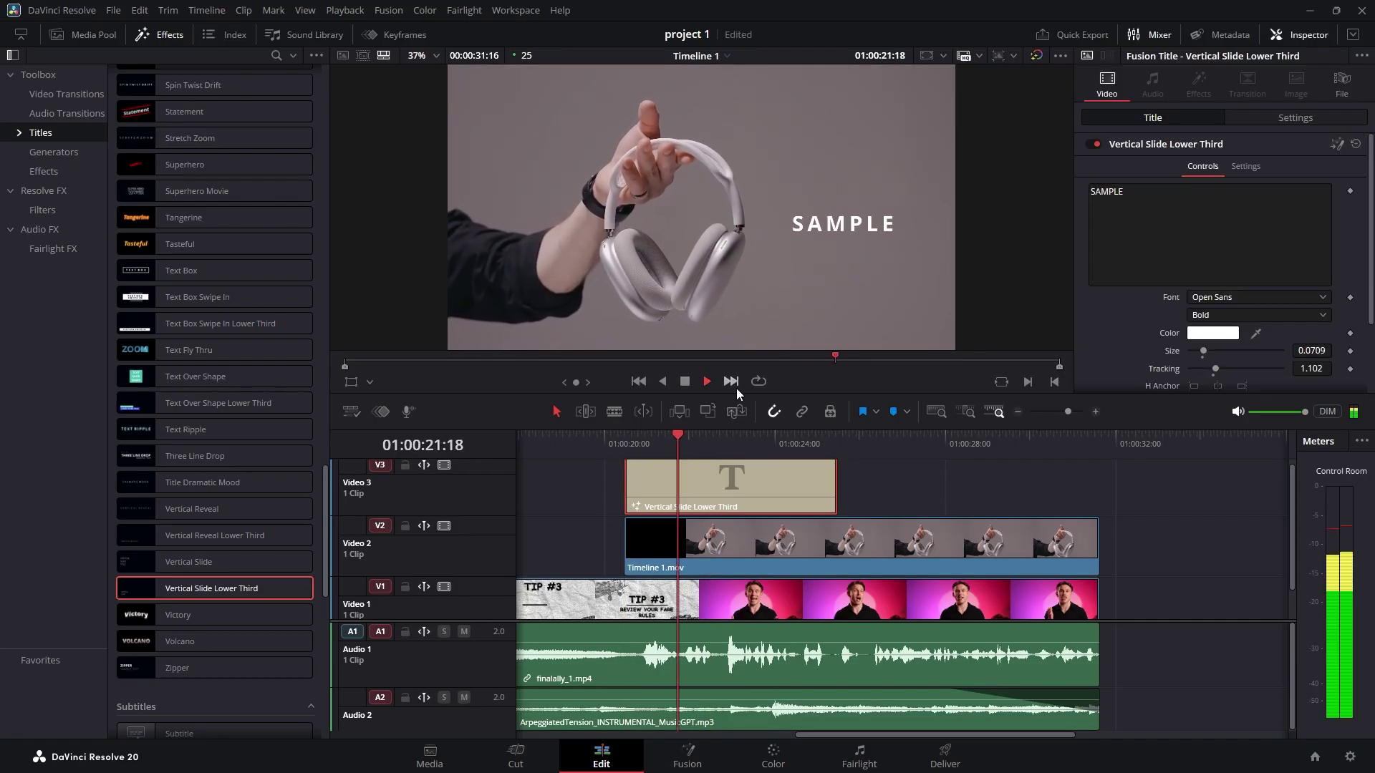
Step: Place a Text Box Swipe In Lower Third title on Video 3 above the start of the Timeline 1 clip, replacing the existing title
drag(136, 323, 717, 487)
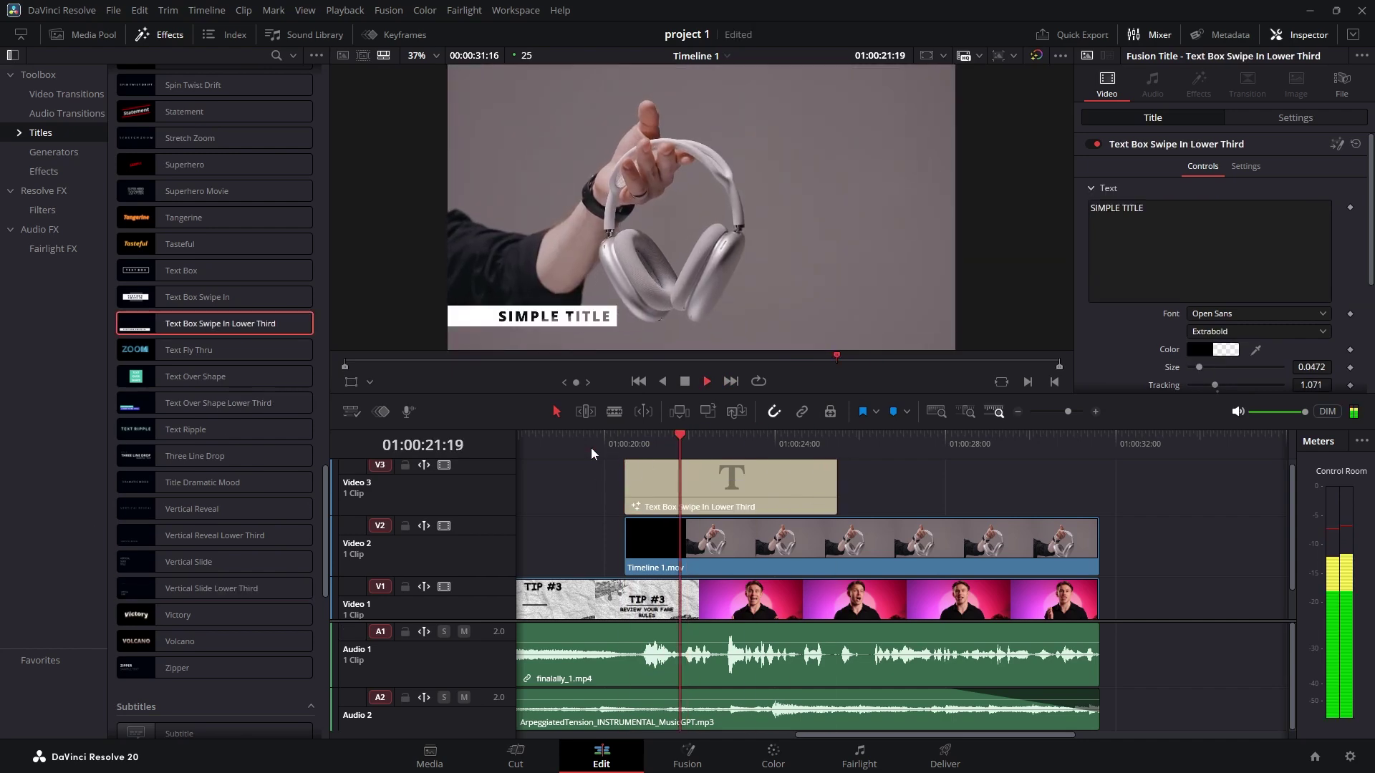
click(869, 487)
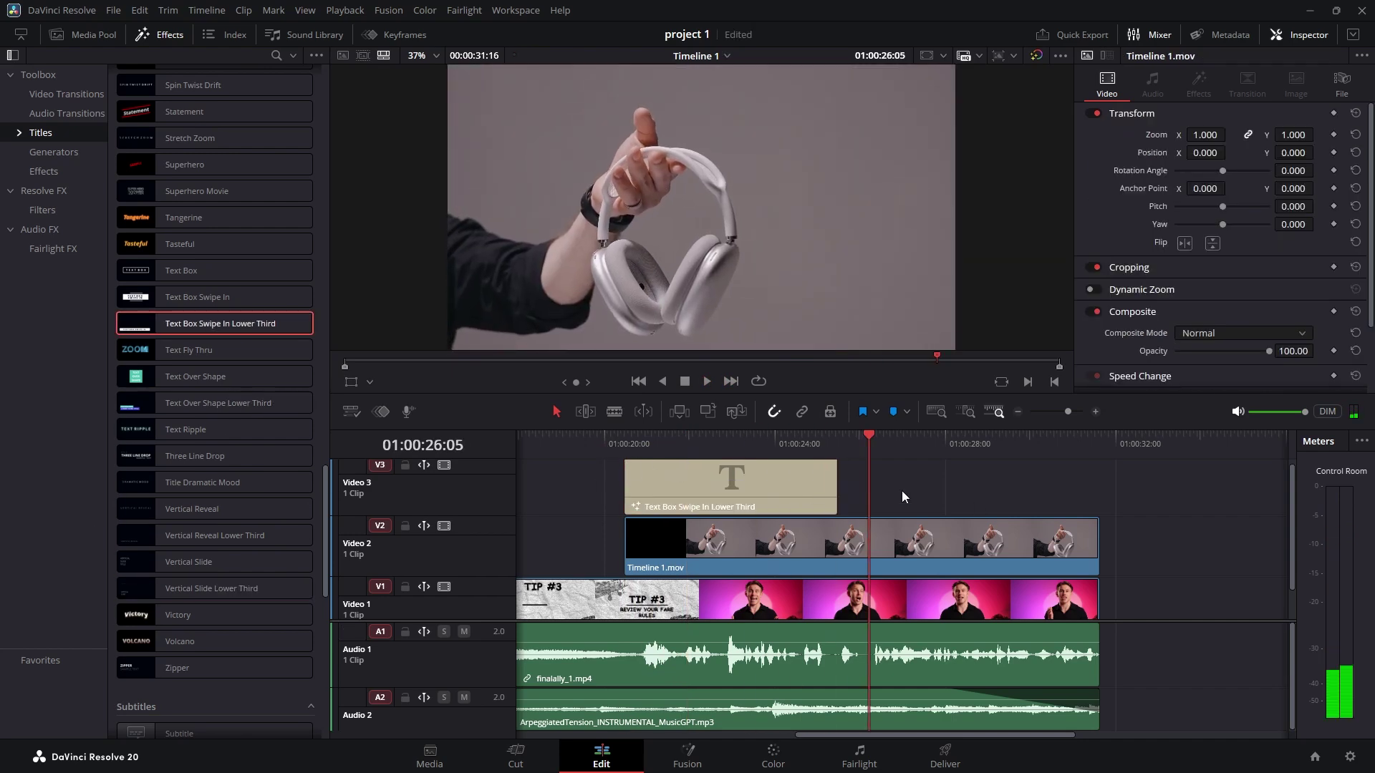
Step: Add a Stretch Blur video transition at the cut between the finalally_1 and Timeline 1 clips on Video 1
click(64, 93)
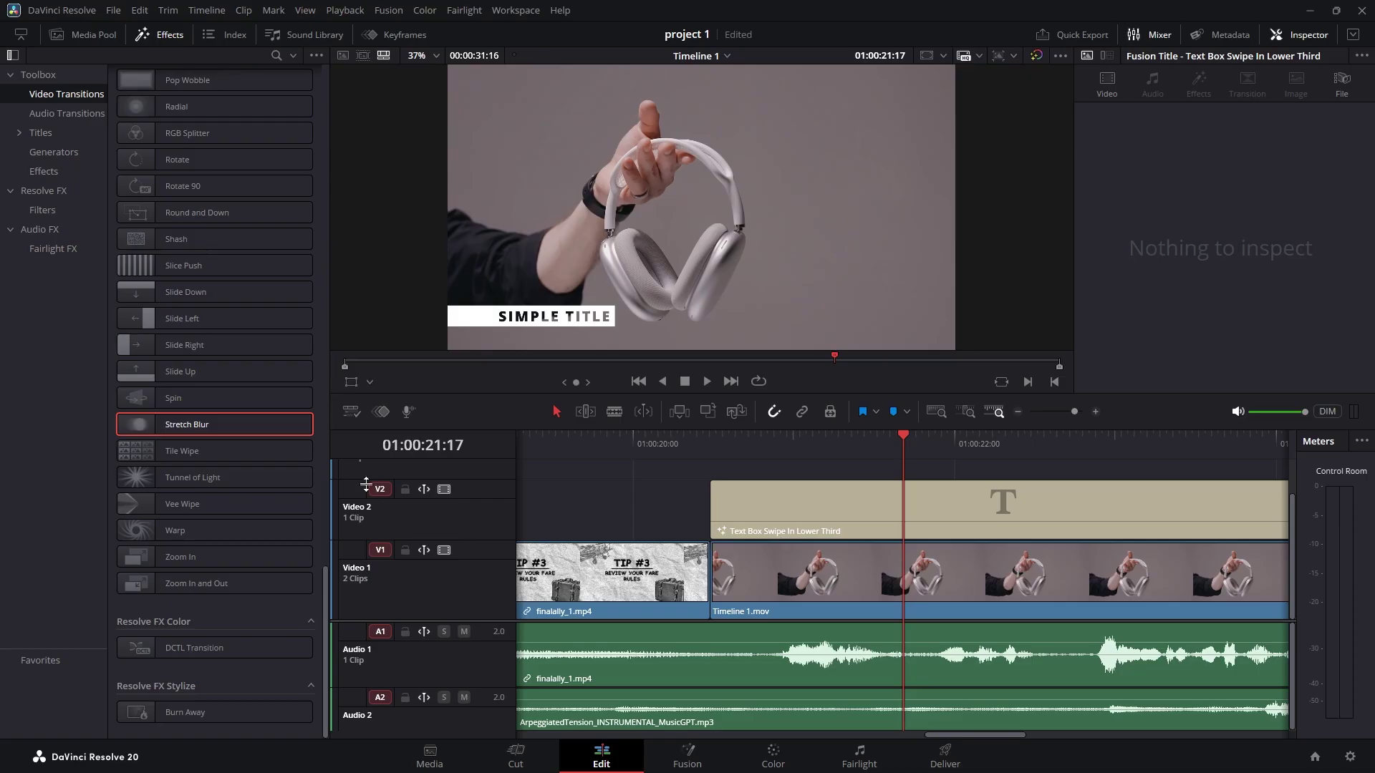
drag(136, 424, 706, 573)
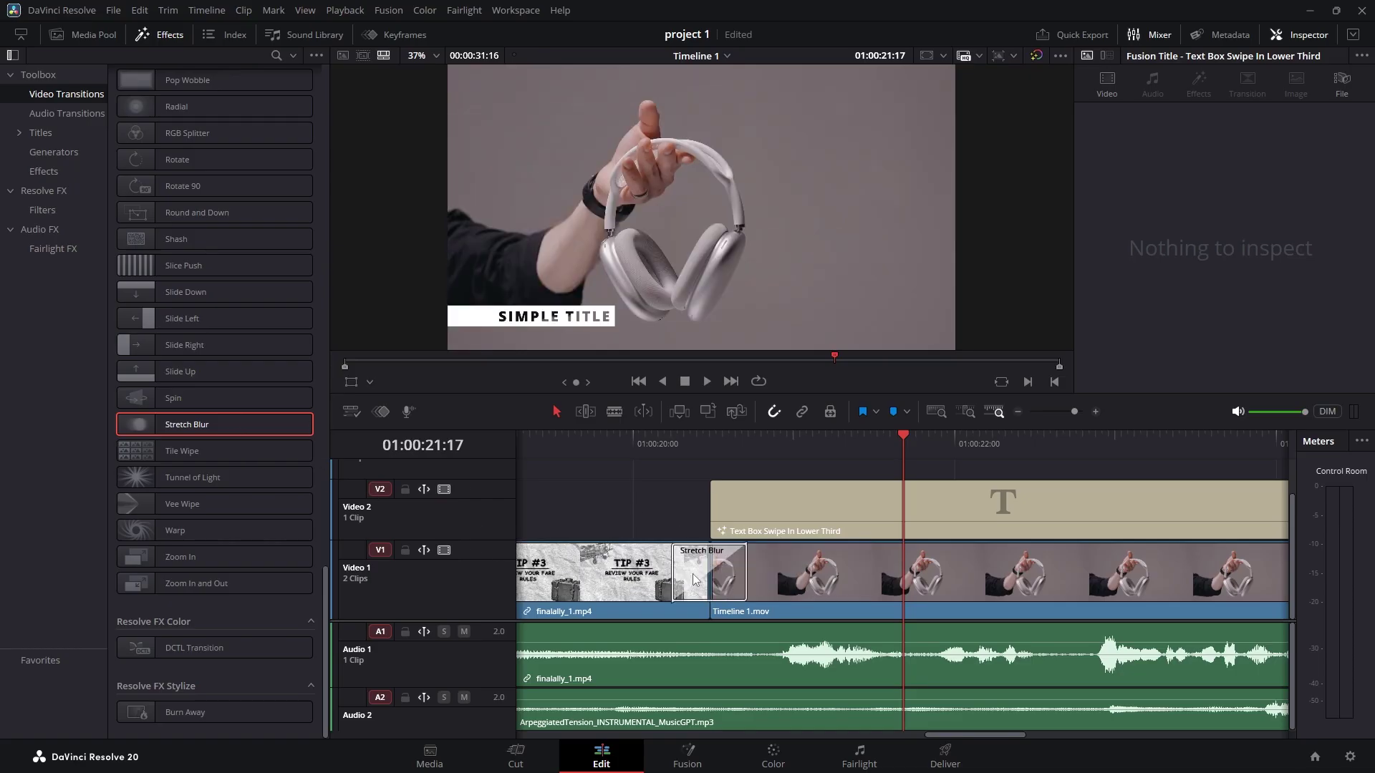
key(ctrl+minus)
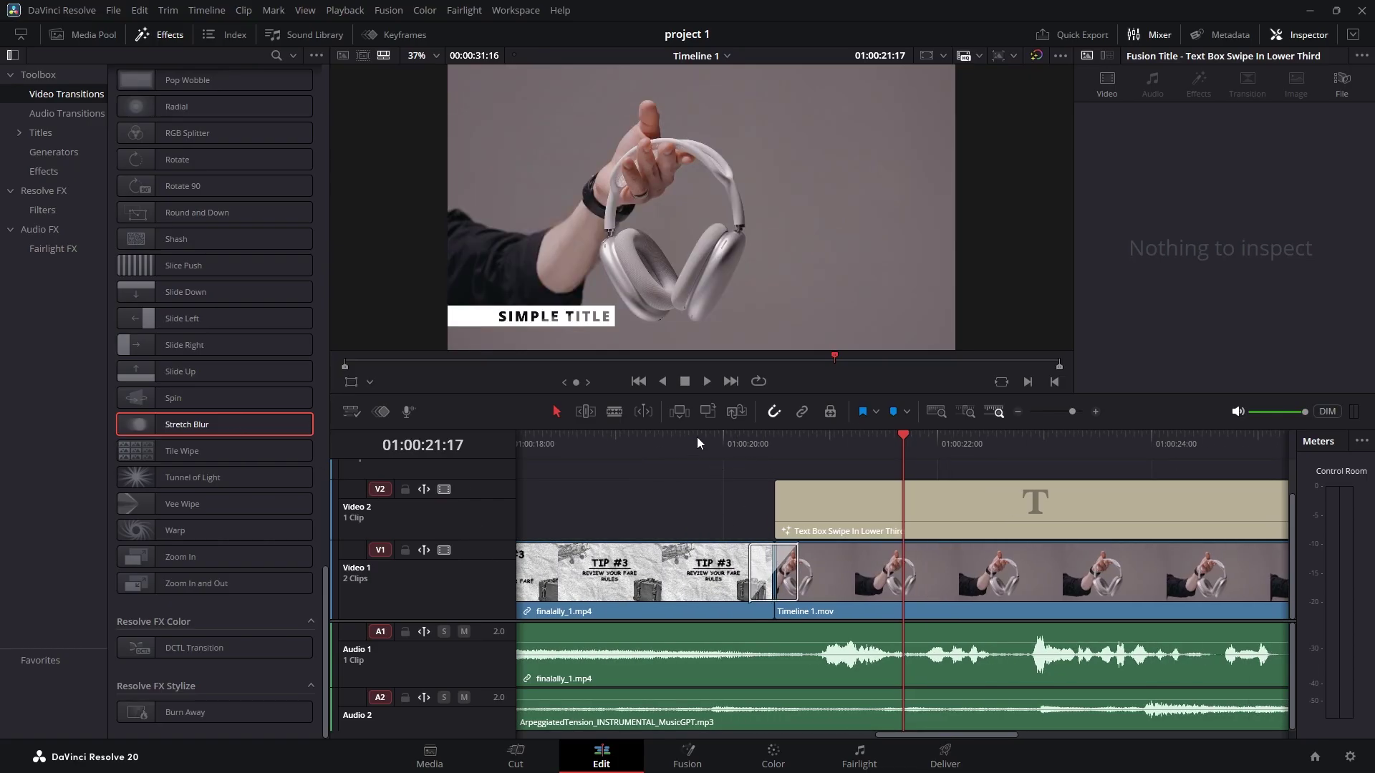
Step: Play the timeline twice from just before the Stretch Blur transition to check the transition and the title
click(698, 438)
key(space)
key(ctrl+minus)
key(ctrl+minus)
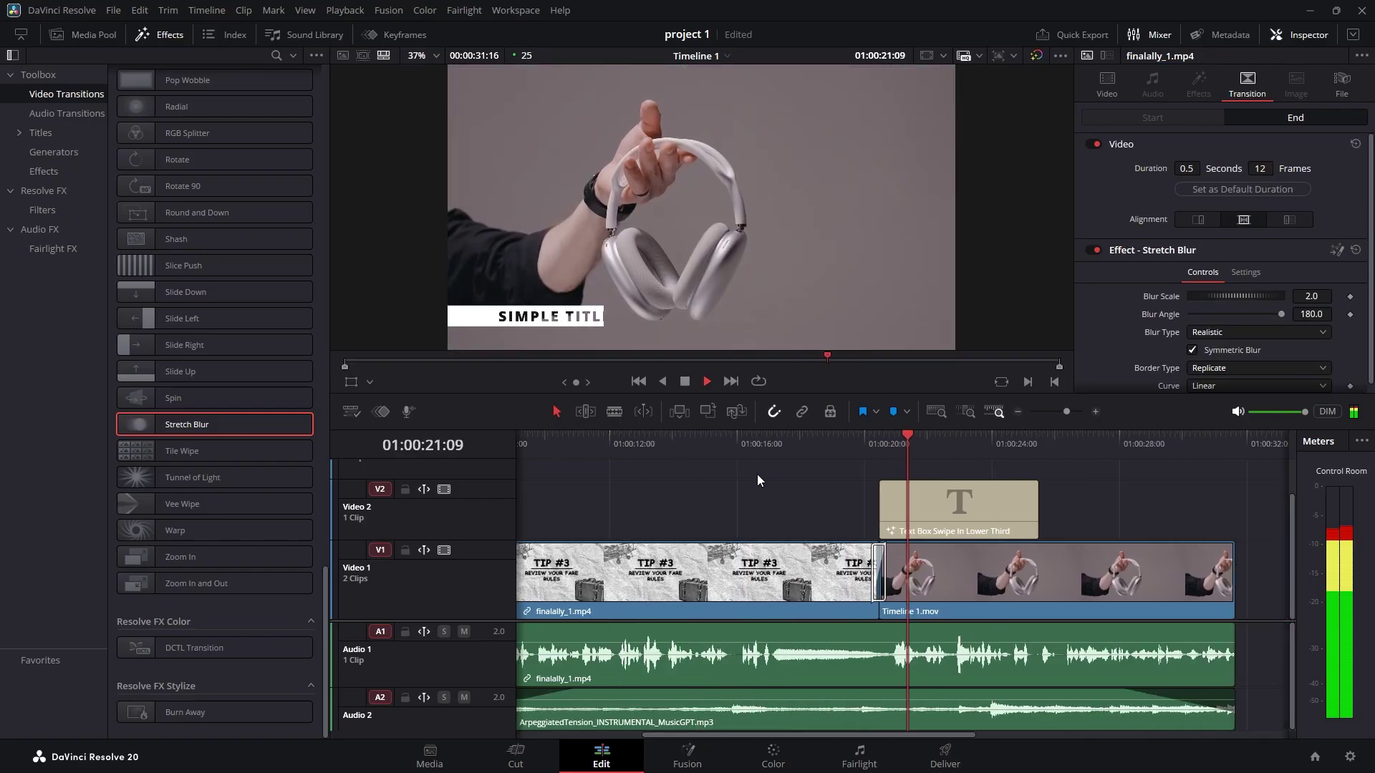
key(space)
click(874, 457)
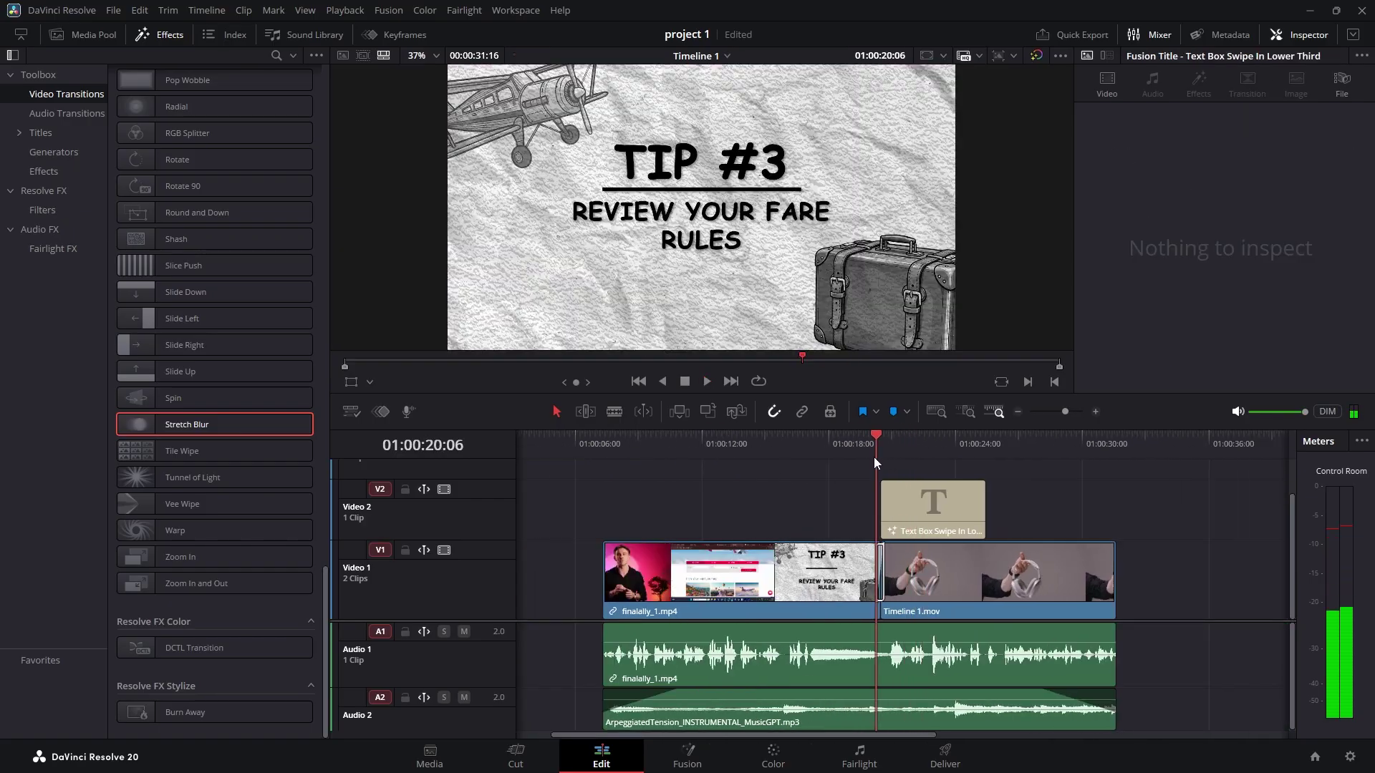
key(space)
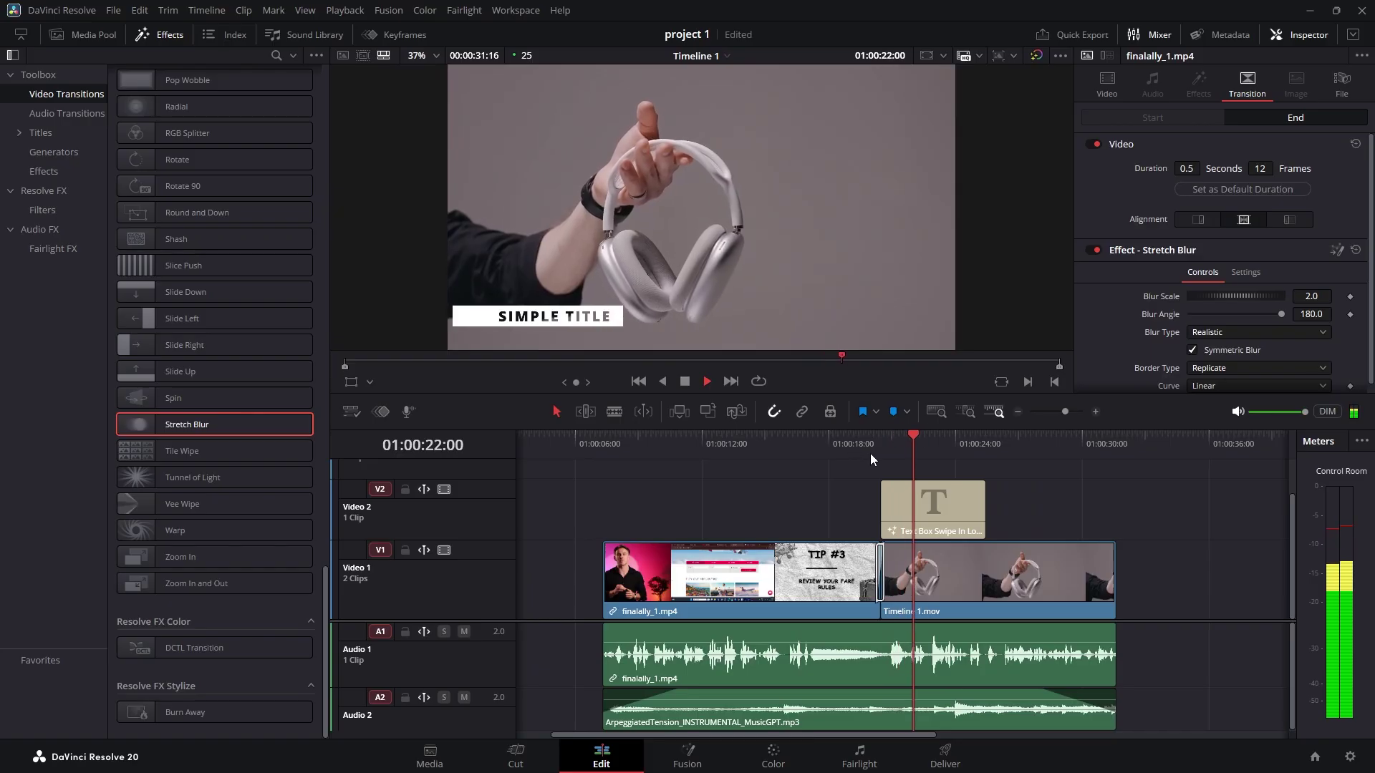
mouse_move(896, 485)
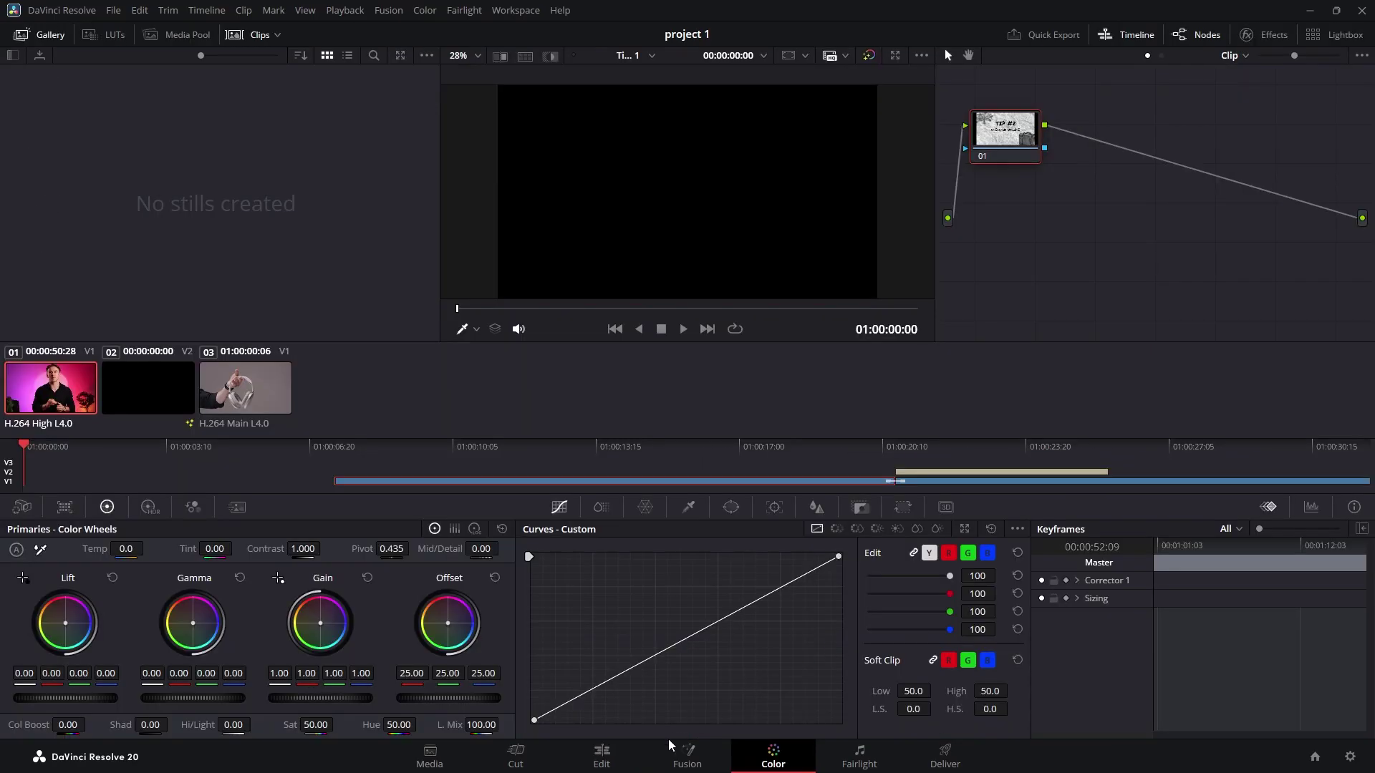
Step: Return to the Edit page, place the playhead at 01:00:14:24 in the finalally_1 clip, and open that frame on the Color page
click(602, 753)
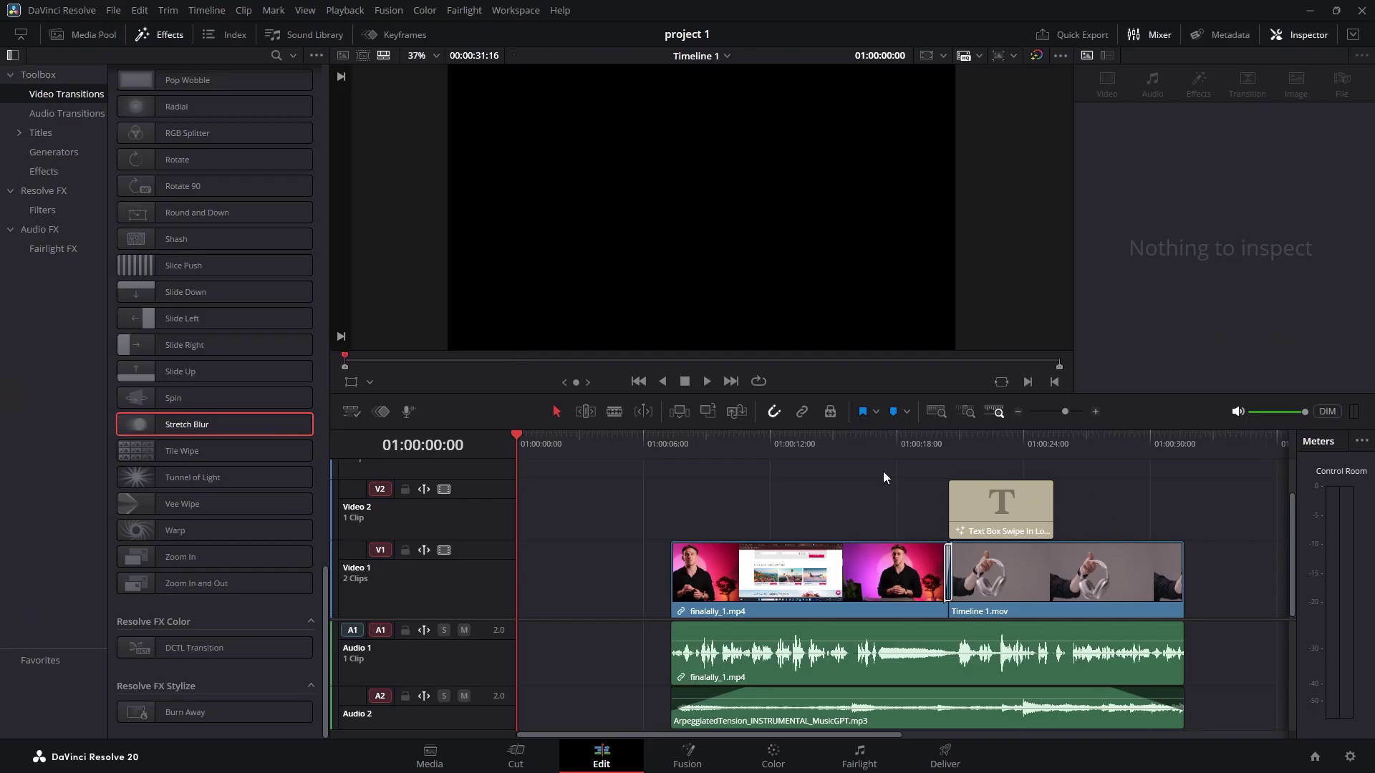
mouse_move(845, 451)
mouse_down()
mouse_move(868, 445)
mouse_move(832, 454)
mouse_up()
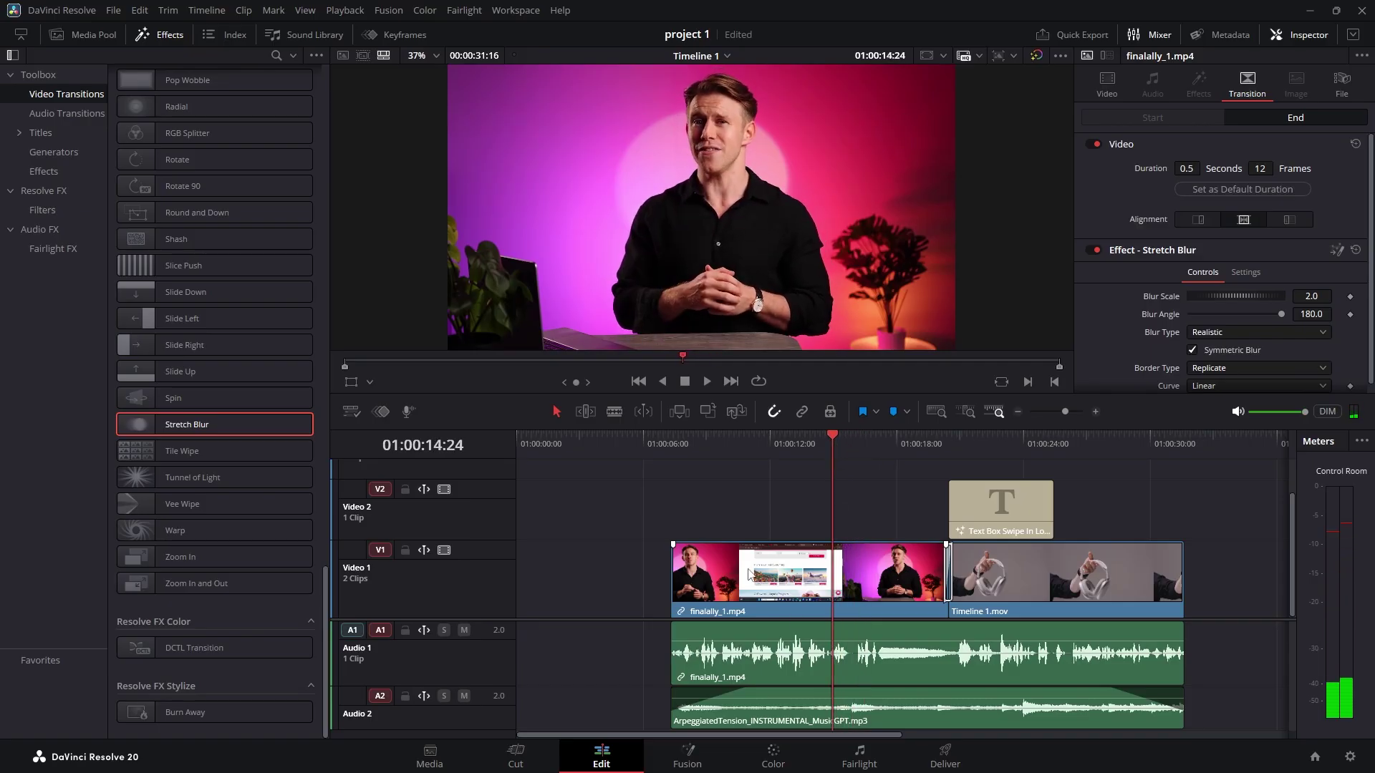
click(774, 757)
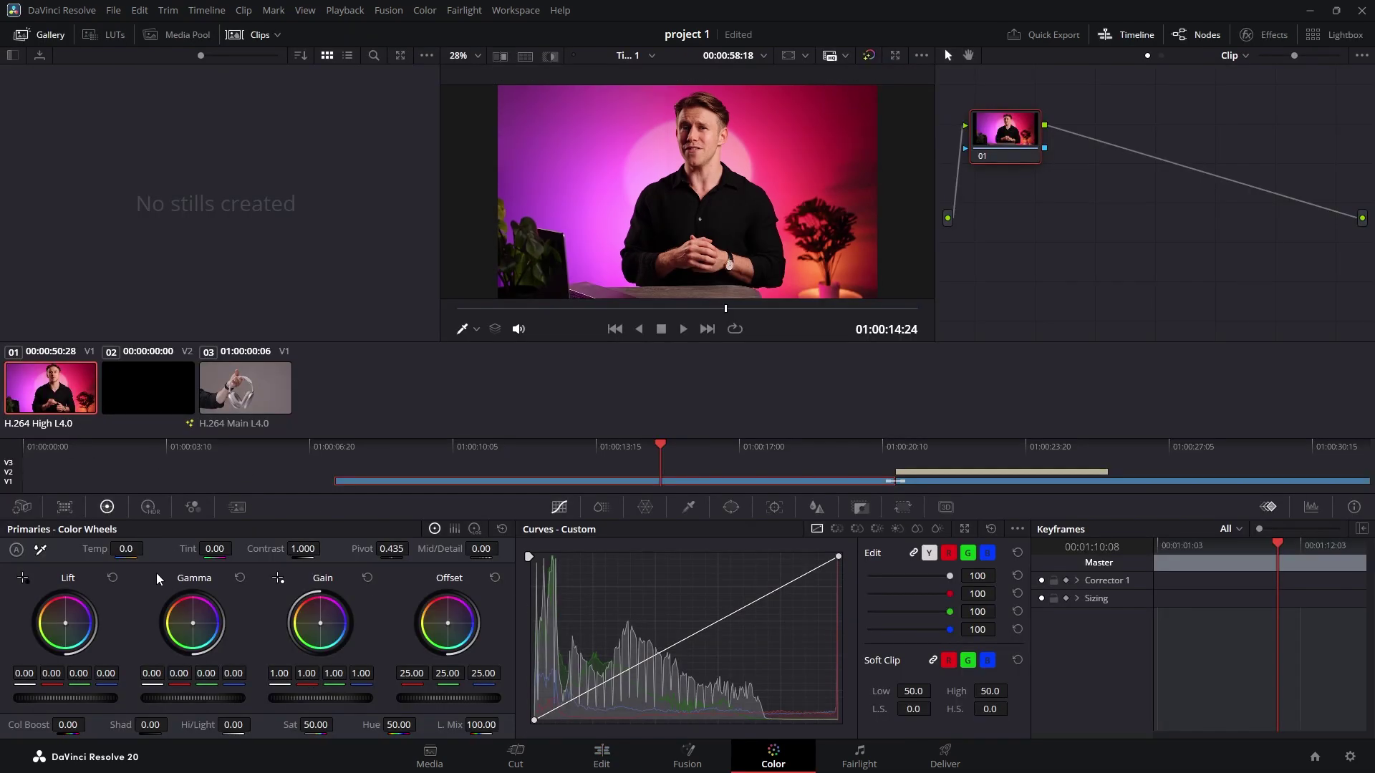
Step: Grade the clip with temperature -190, contrast 0.992, shadows 21, highlights -28.5 and color boost 25.5, and also select clips 02 and 03
drag(114, 549, 148, 549)
drag(266, 549, 324, 548)
drag(172, 723, 172, 723)
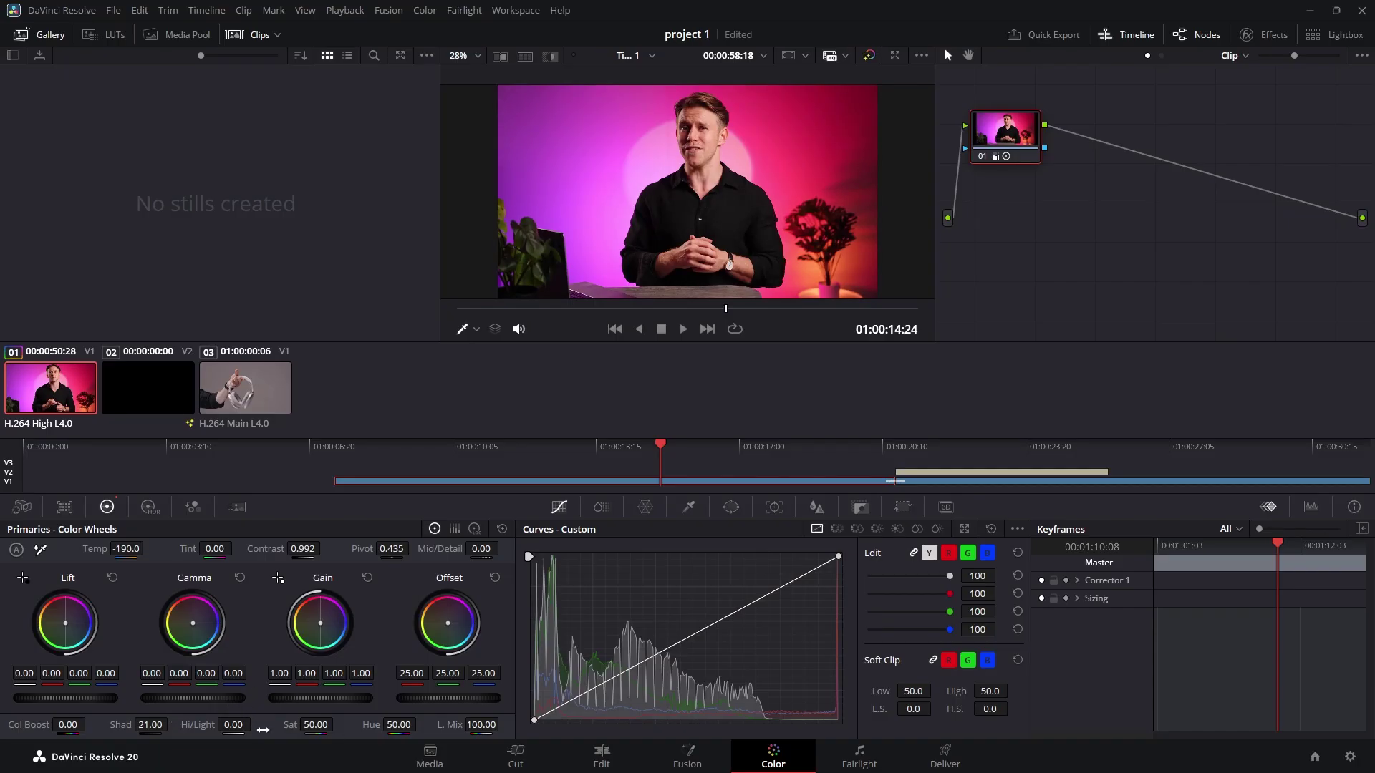
drag(233, 725, 233, 724)
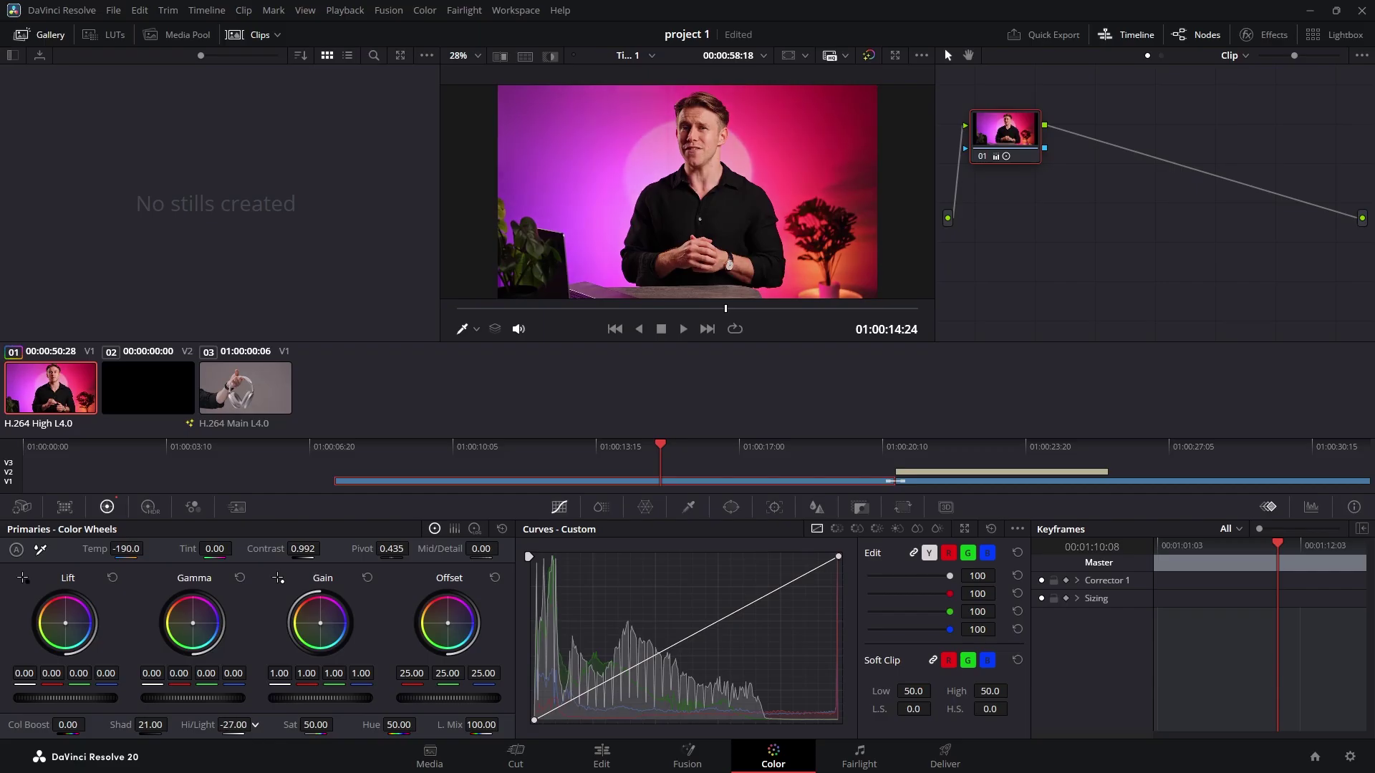
drag(69, 724, 68, 725)
ctrl+click(259, 398)
ctrl+click(167, 394)
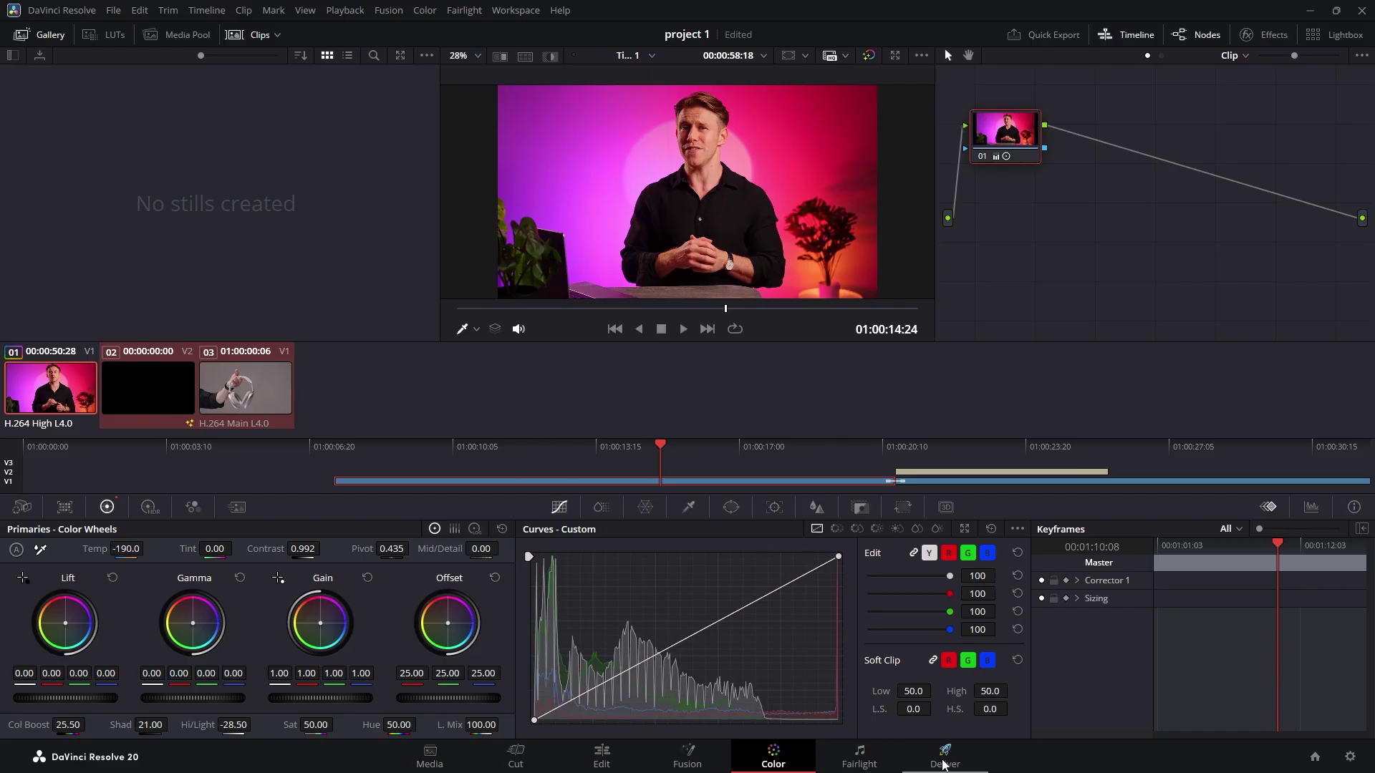
Step: On the Deliver page, set the render range's in point to 01:00:14:11 and its out point to 01:00:24:13
click(944, 760)
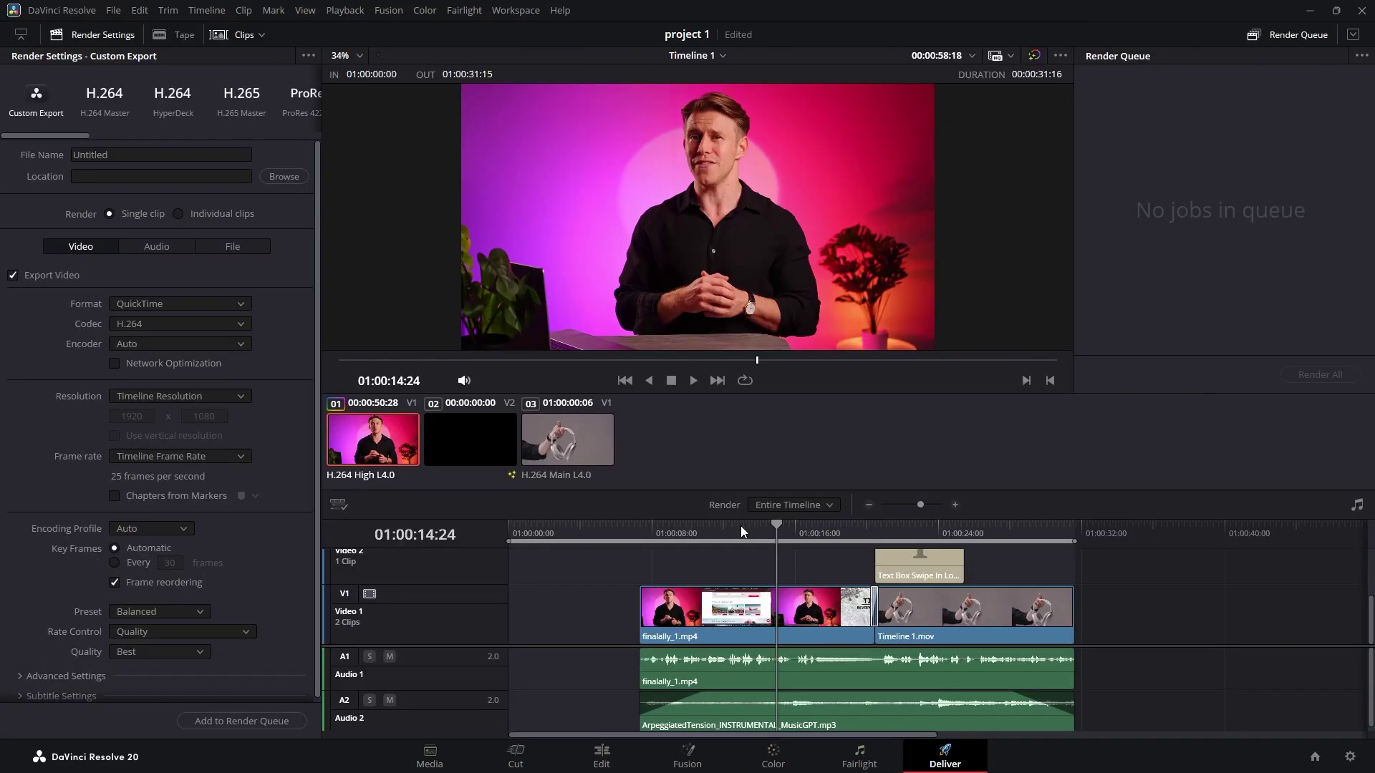
drag(754, 524, 768, 531)
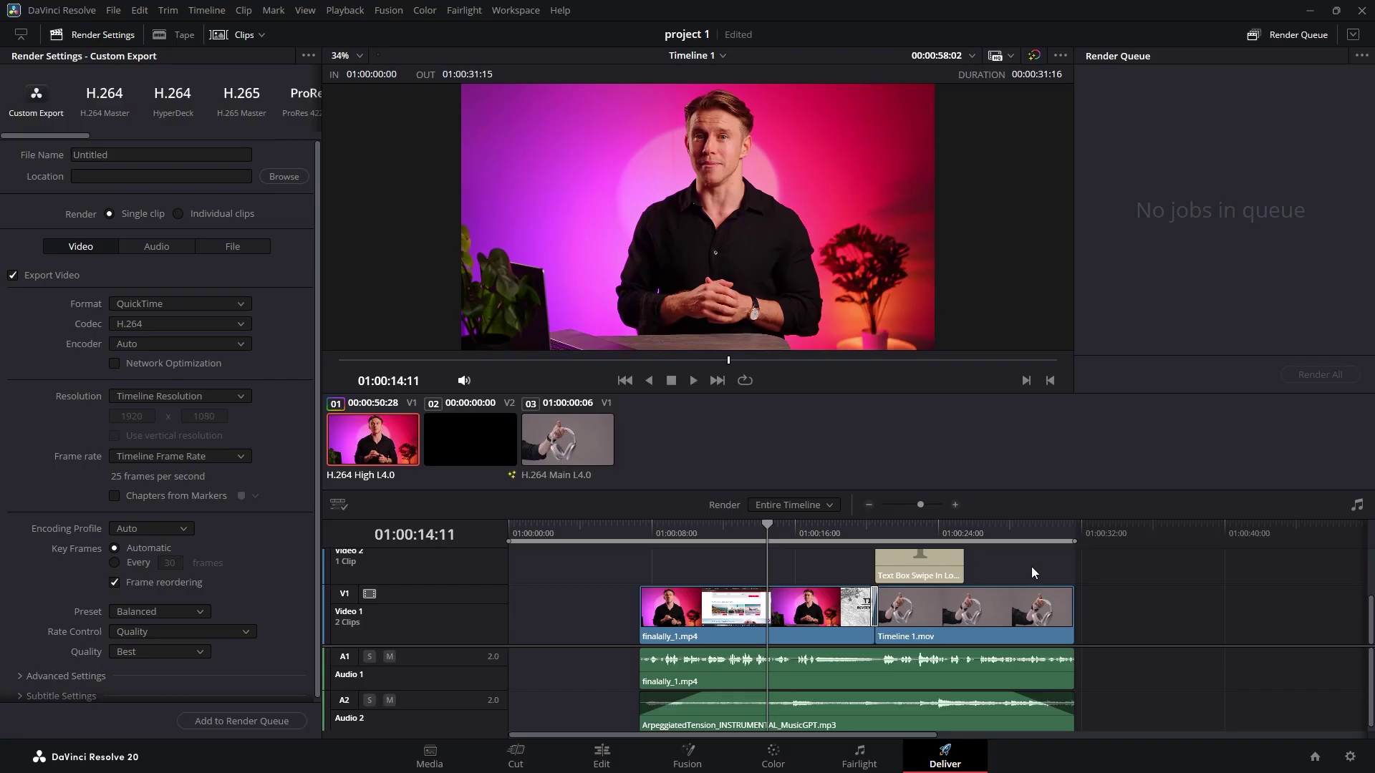
key(i)
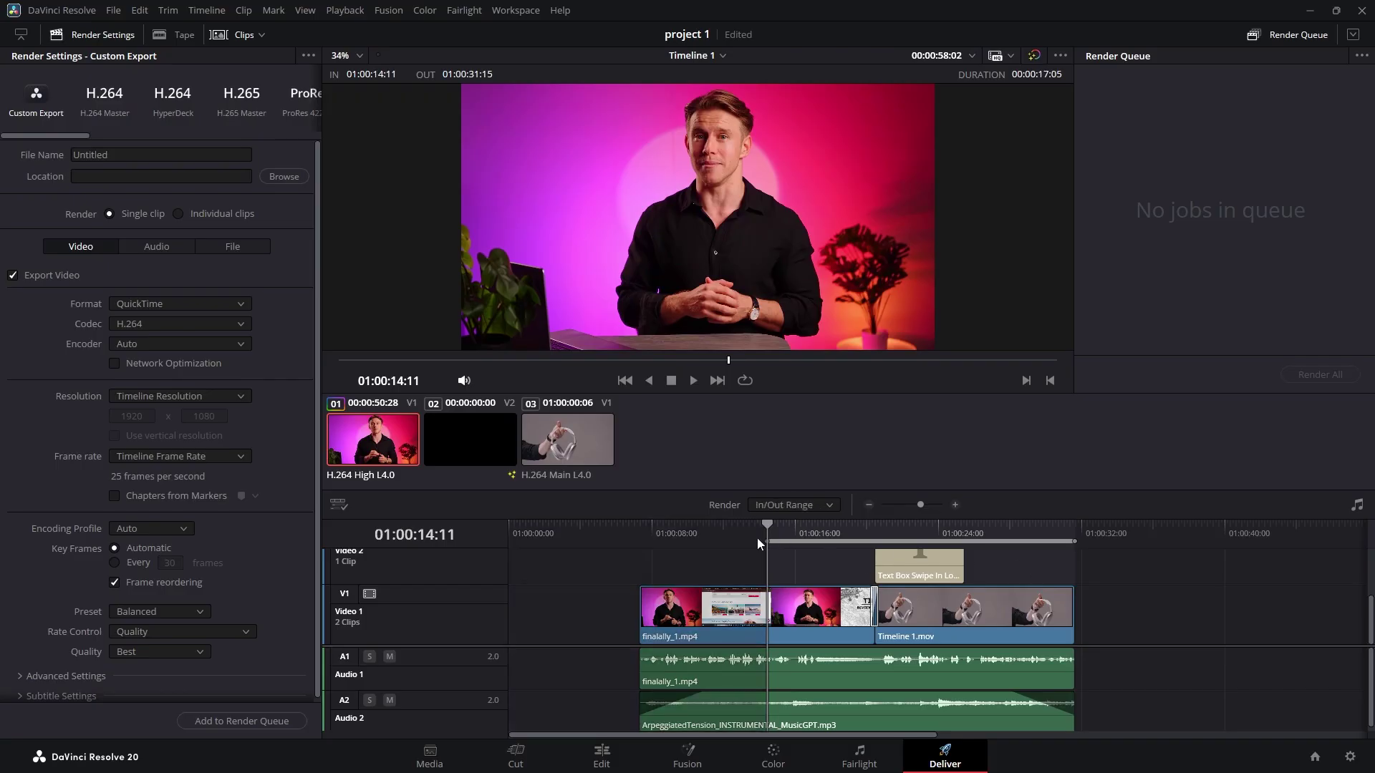
drag(764, 527, 948, 548)
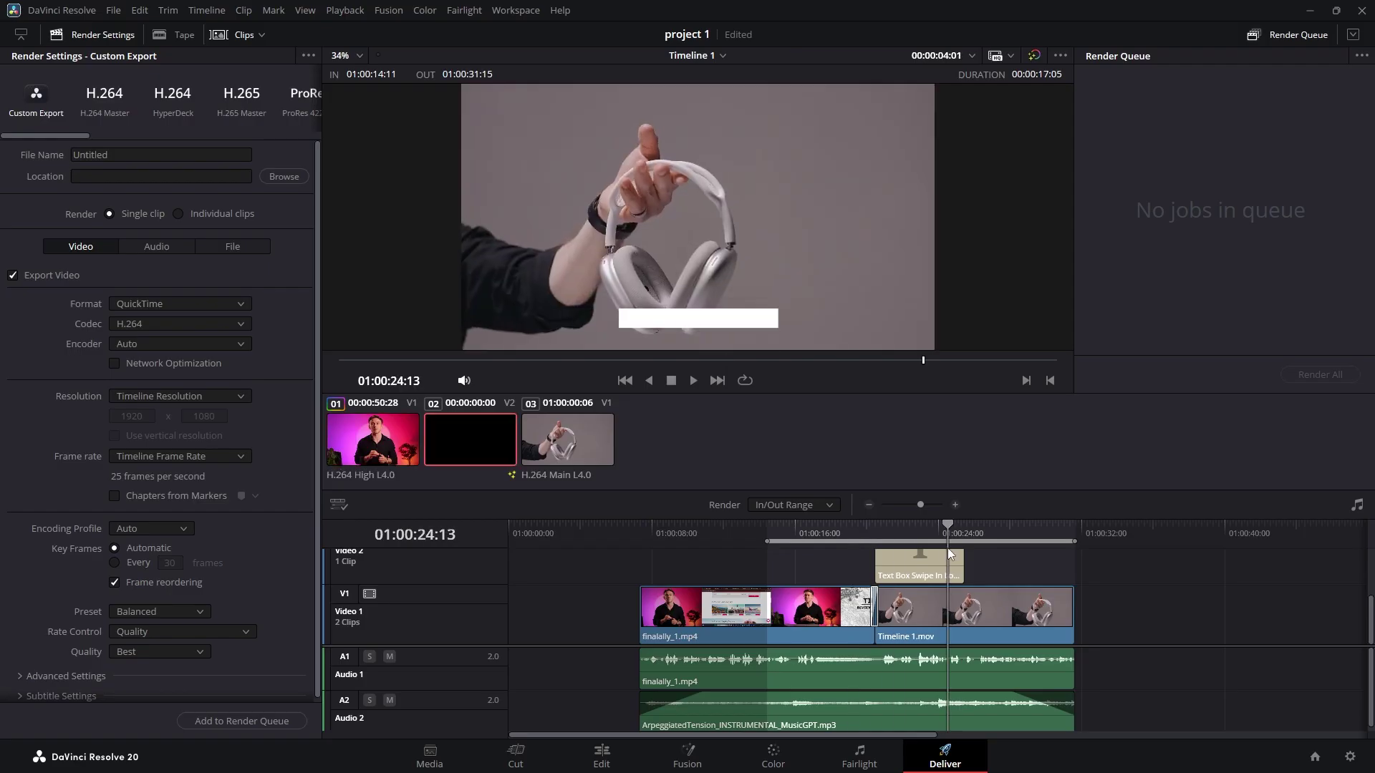
key(o)
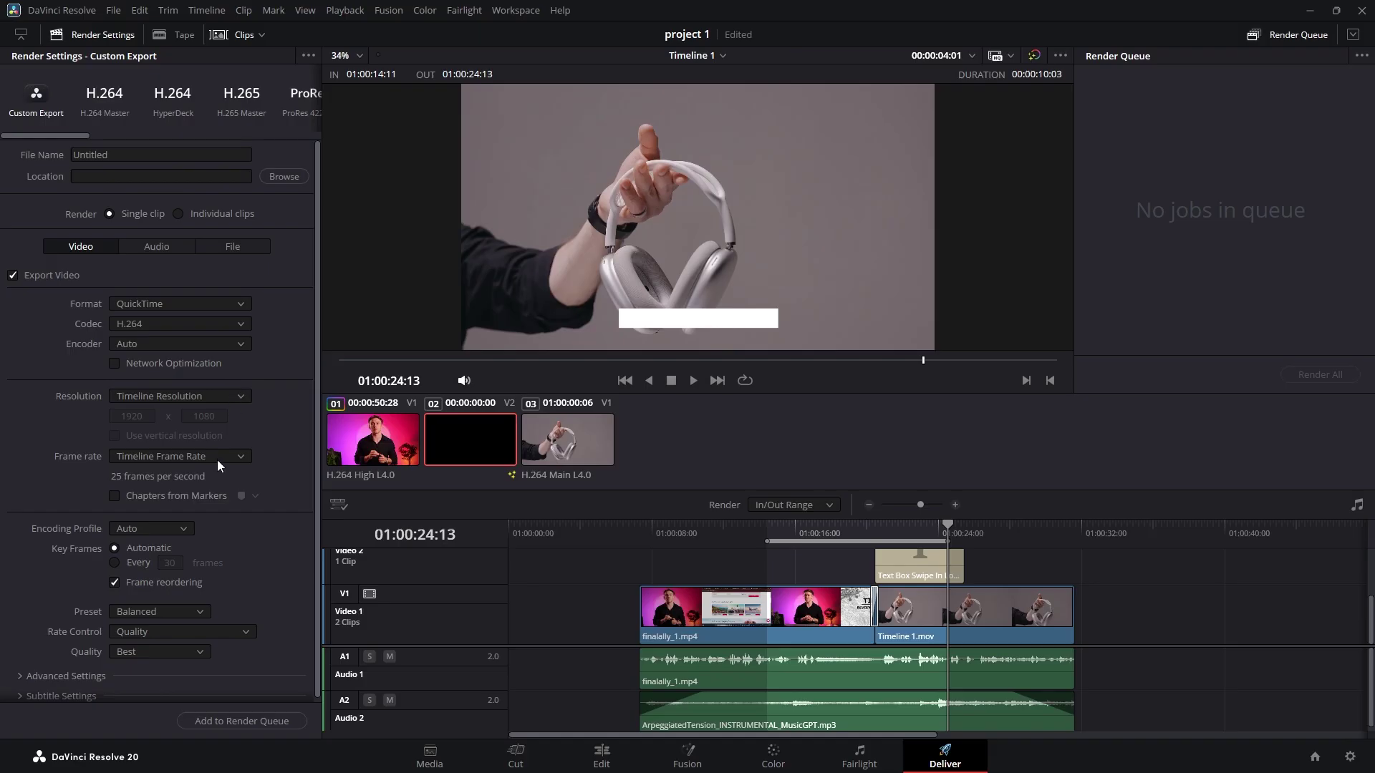
Step: Add the export to the render queue with file name Timeline 1 in C:\Users\DESKTOP\Videos, and start rendering
click(135, 157)
click(238, 178)
click(250, 721)
key(Return)
click(1287, 380)
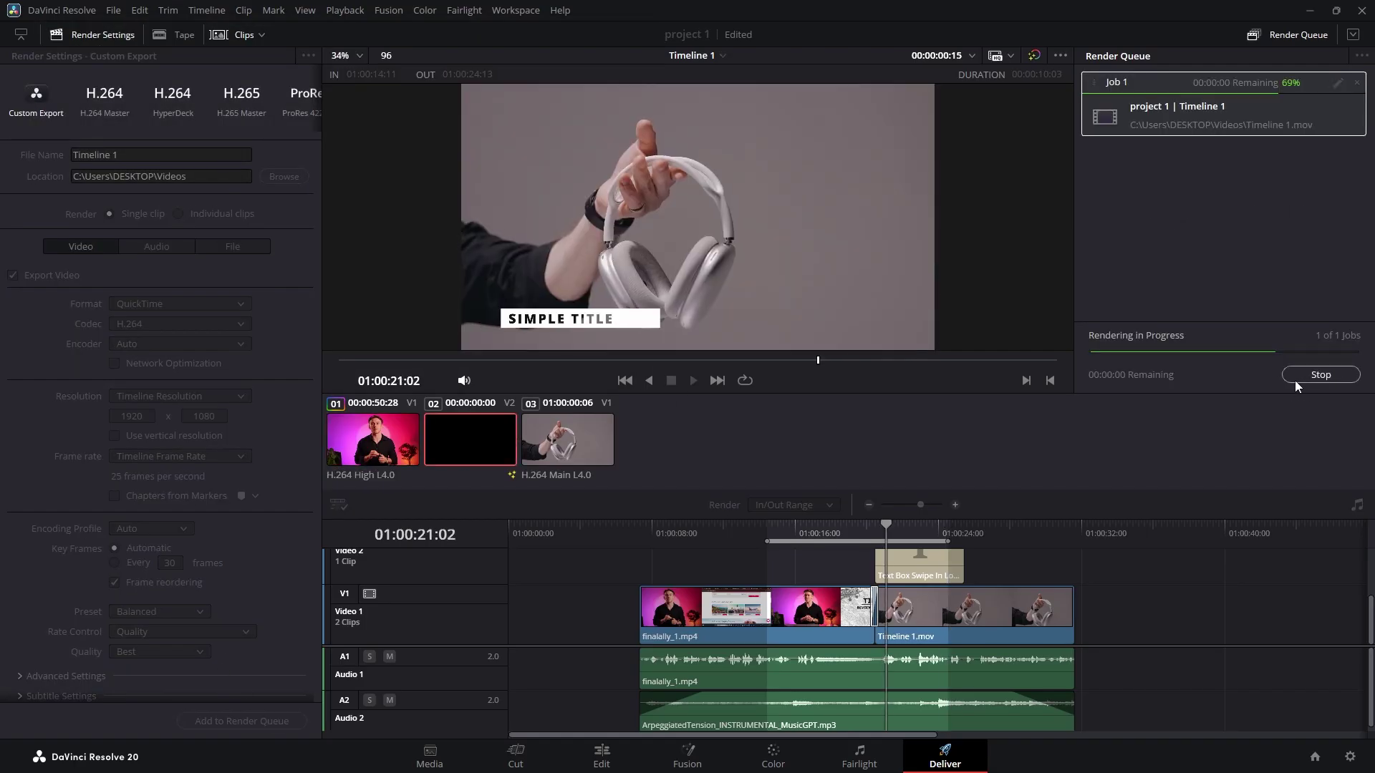